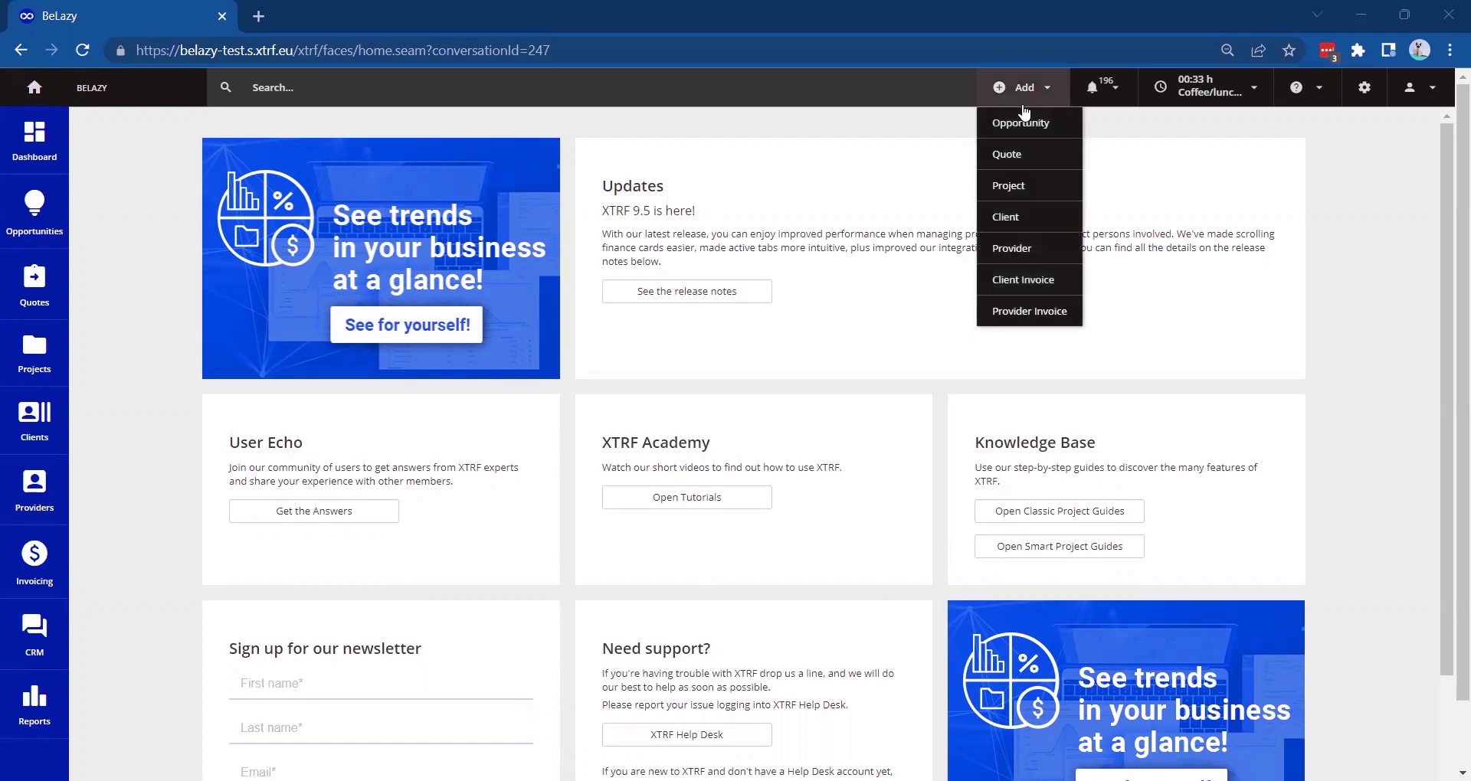
Start adding a project and examine the smart and classic services available for it
left_click(1008, 186)
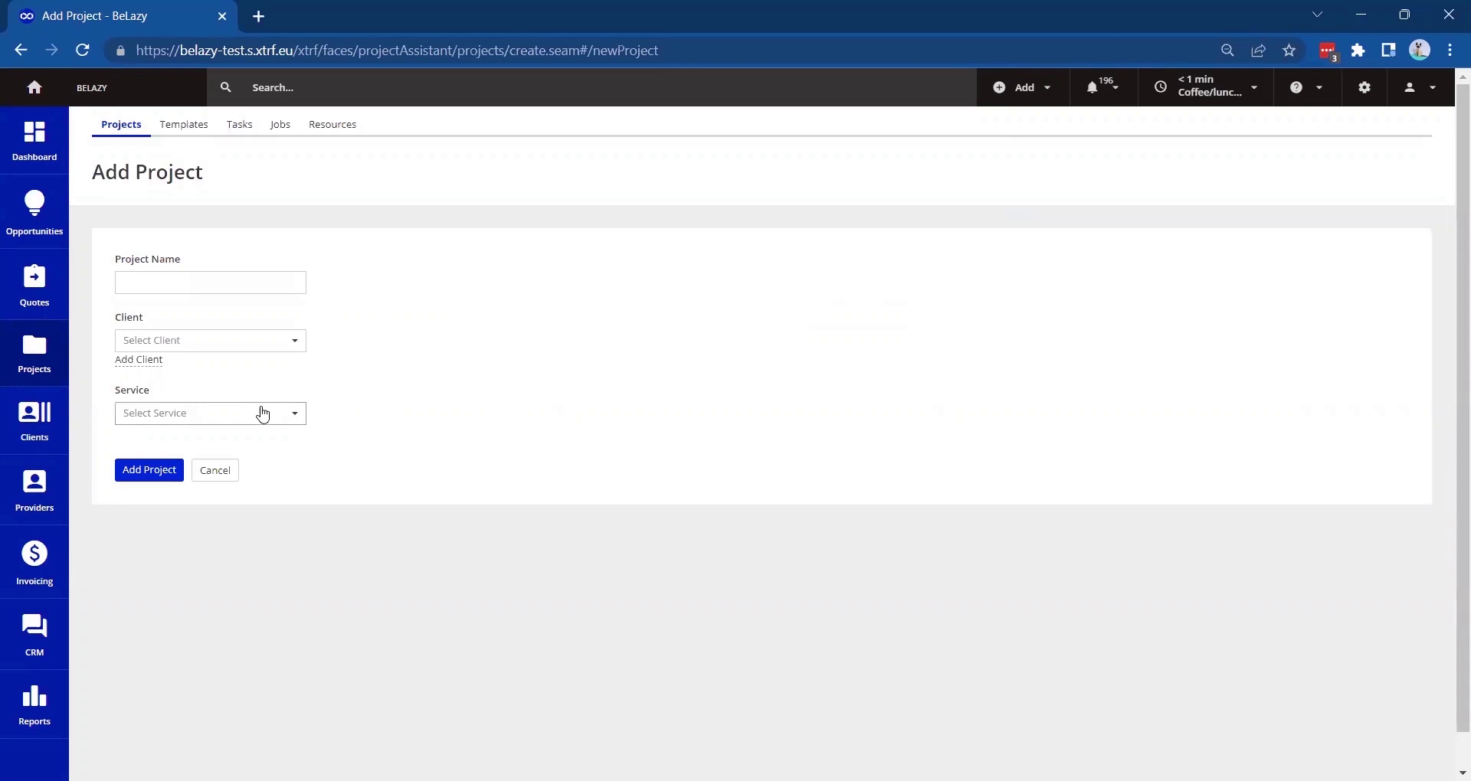
left_click(226, 420)
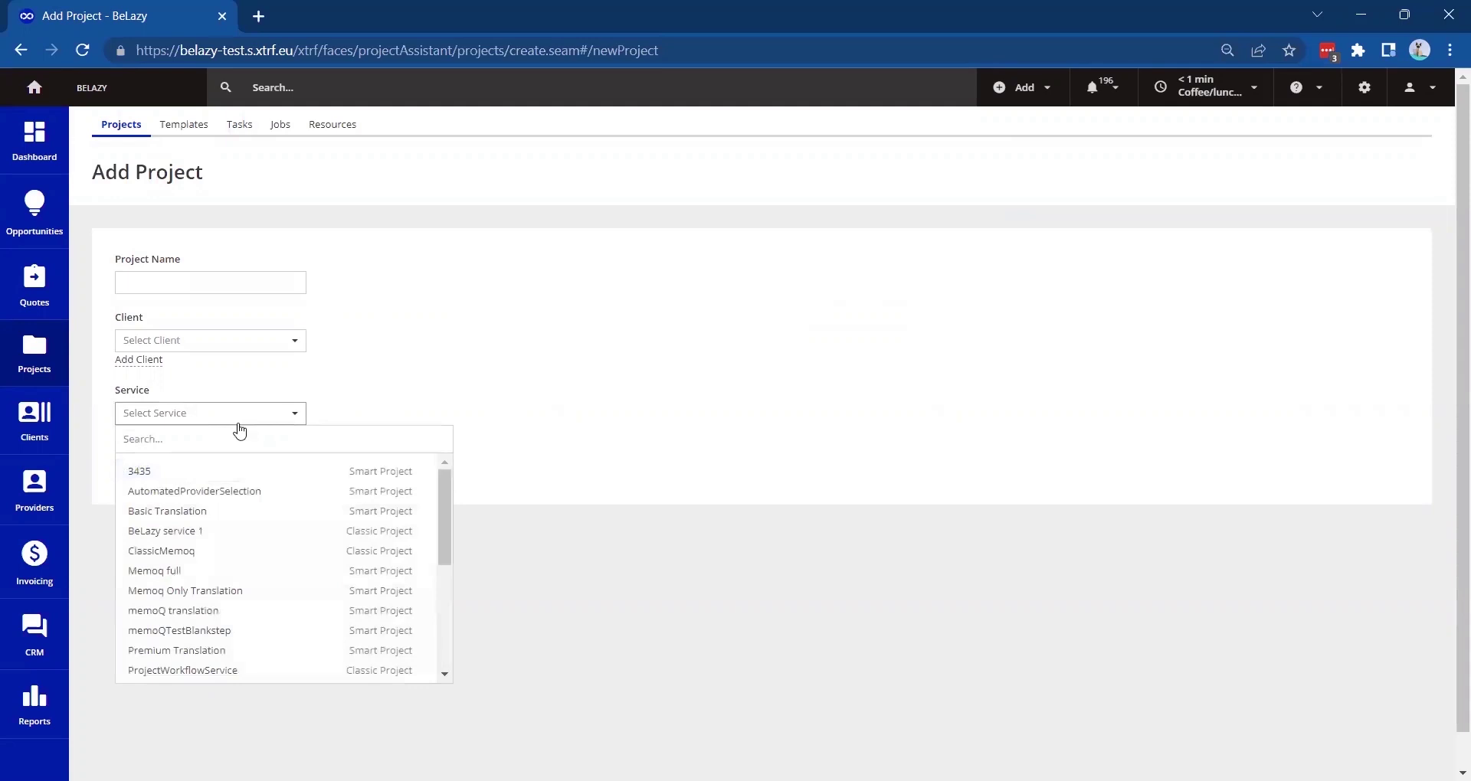
left_click(715, 453)
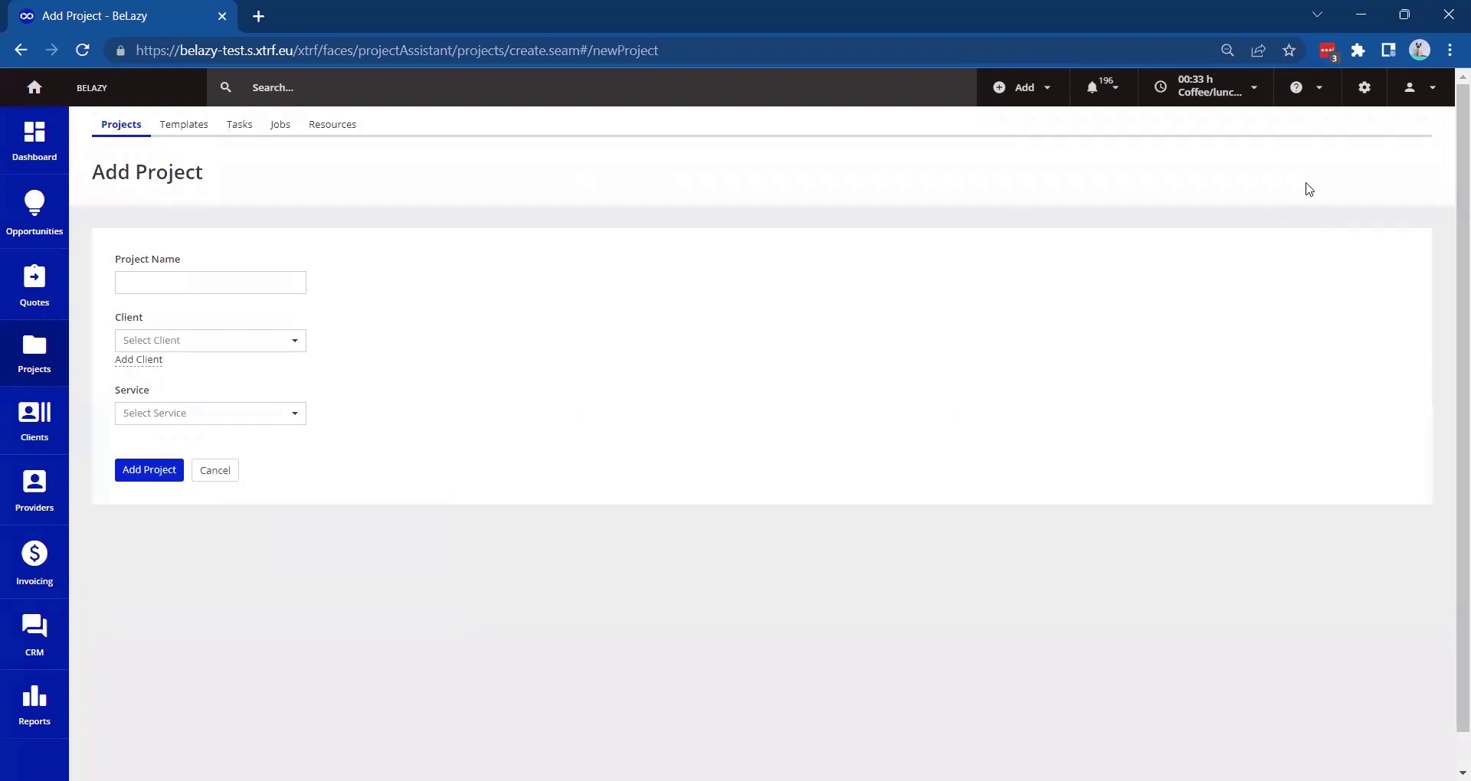
Open the system's licence information and review the listed features, including Home Portal Api and Int Xtrf Macros
left_click(1300, 101)
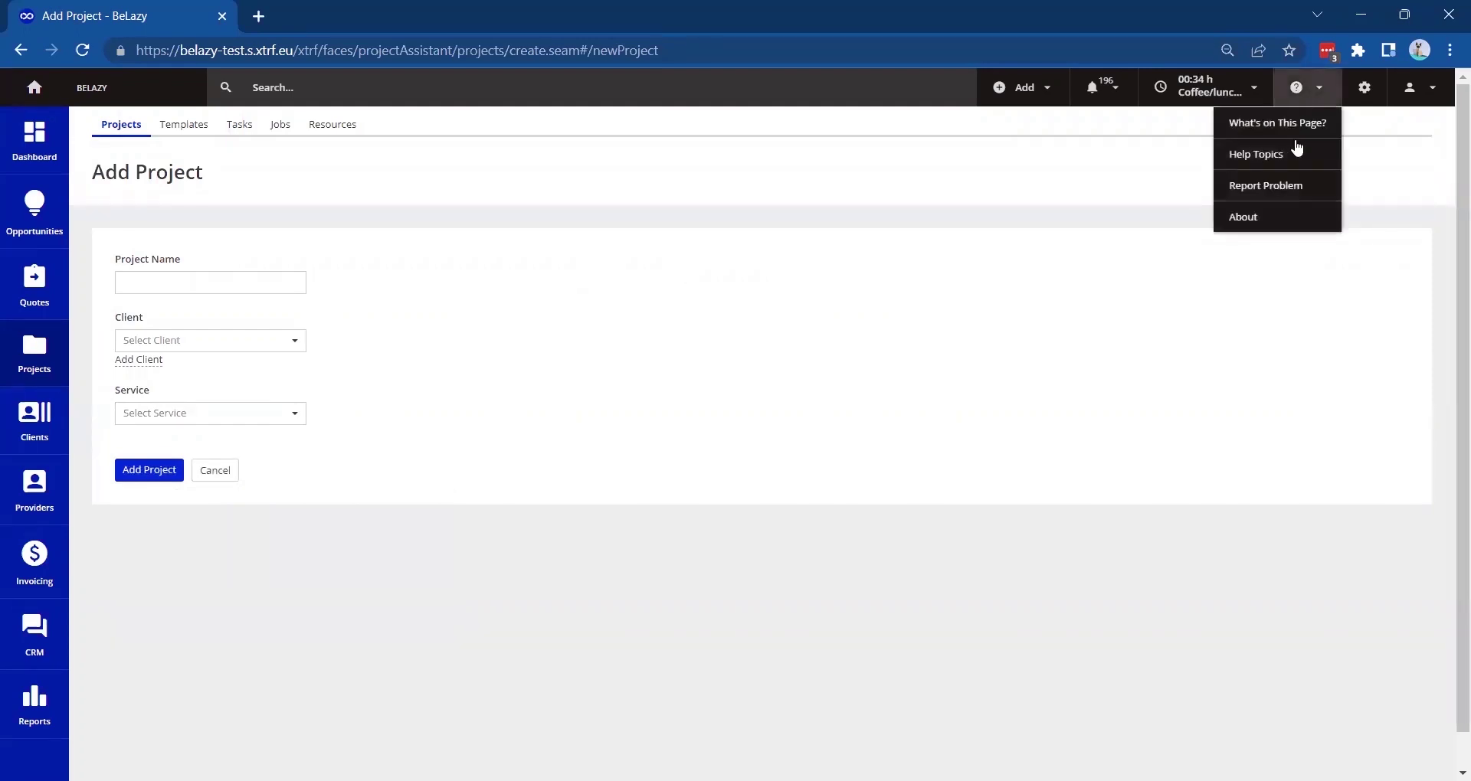
left_click(1291, 222)
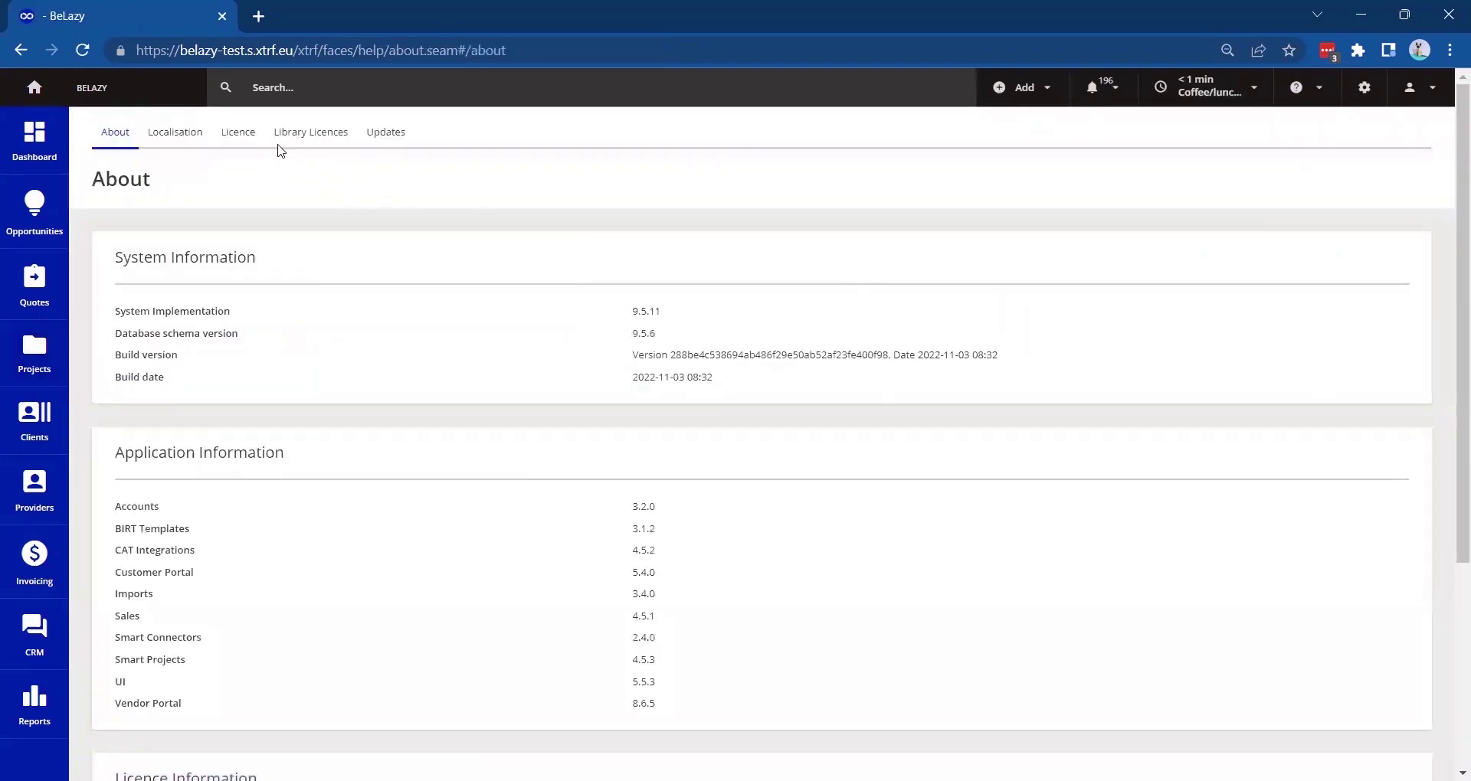
left_click(245, 138)
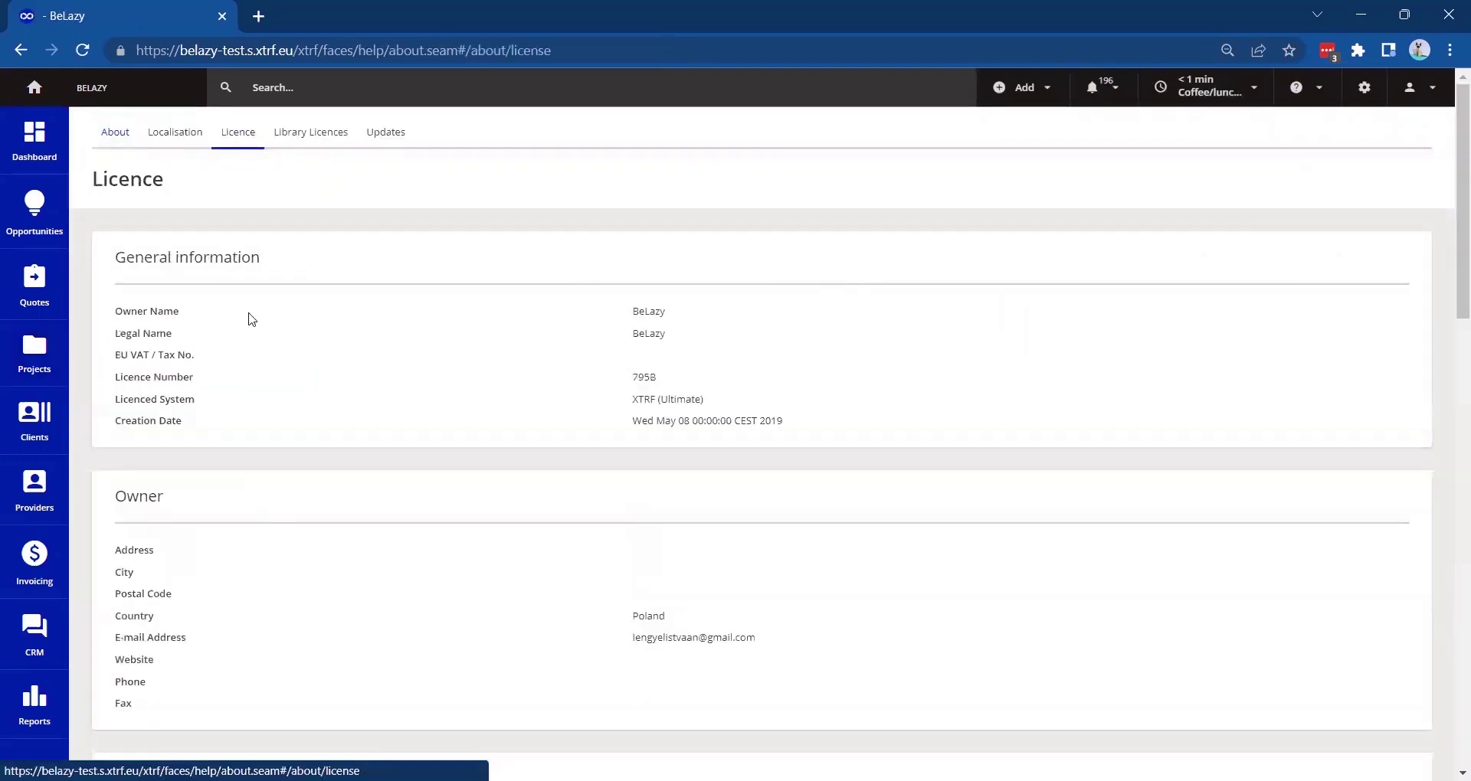
scroll(261, 515, "down", 10)
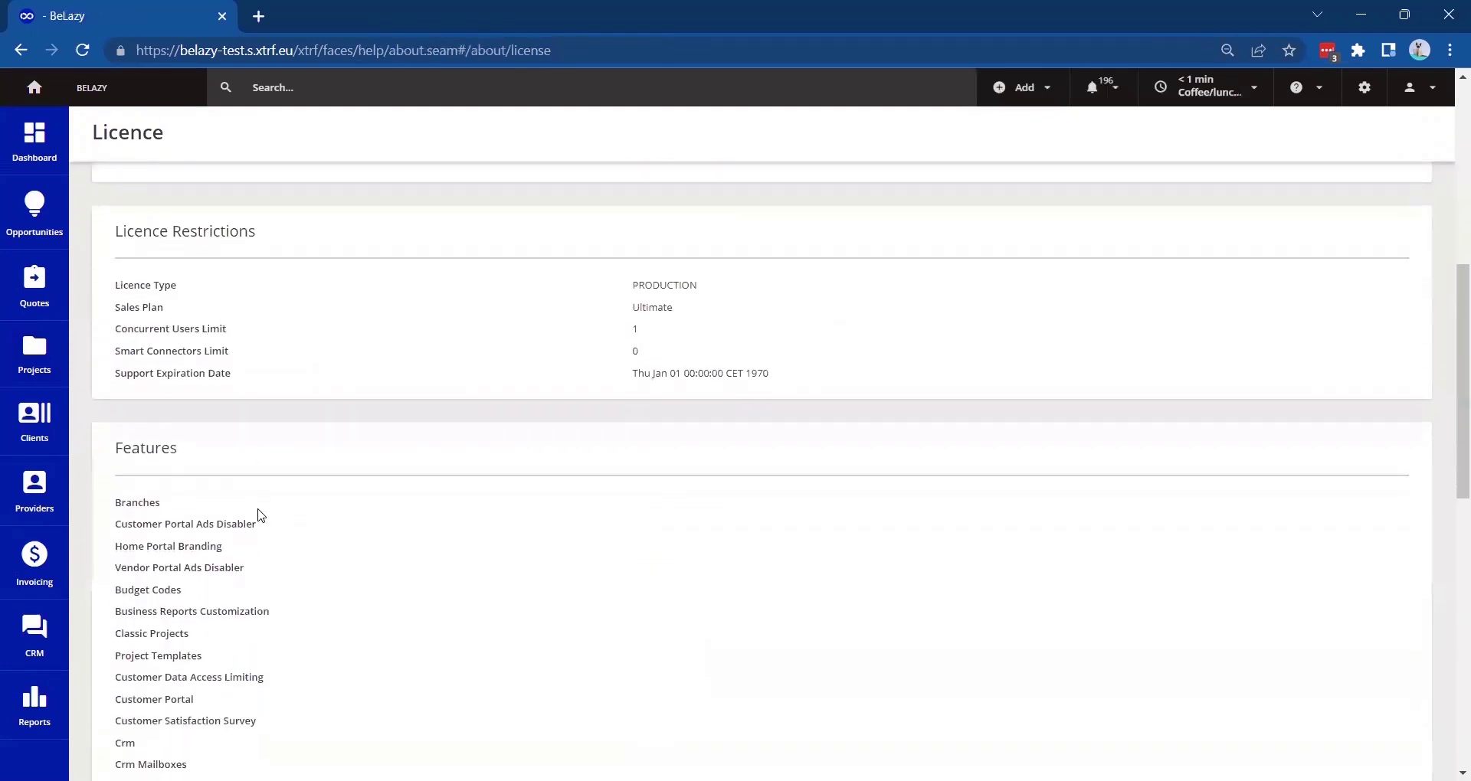
scroll(260, 515, "down", 1)
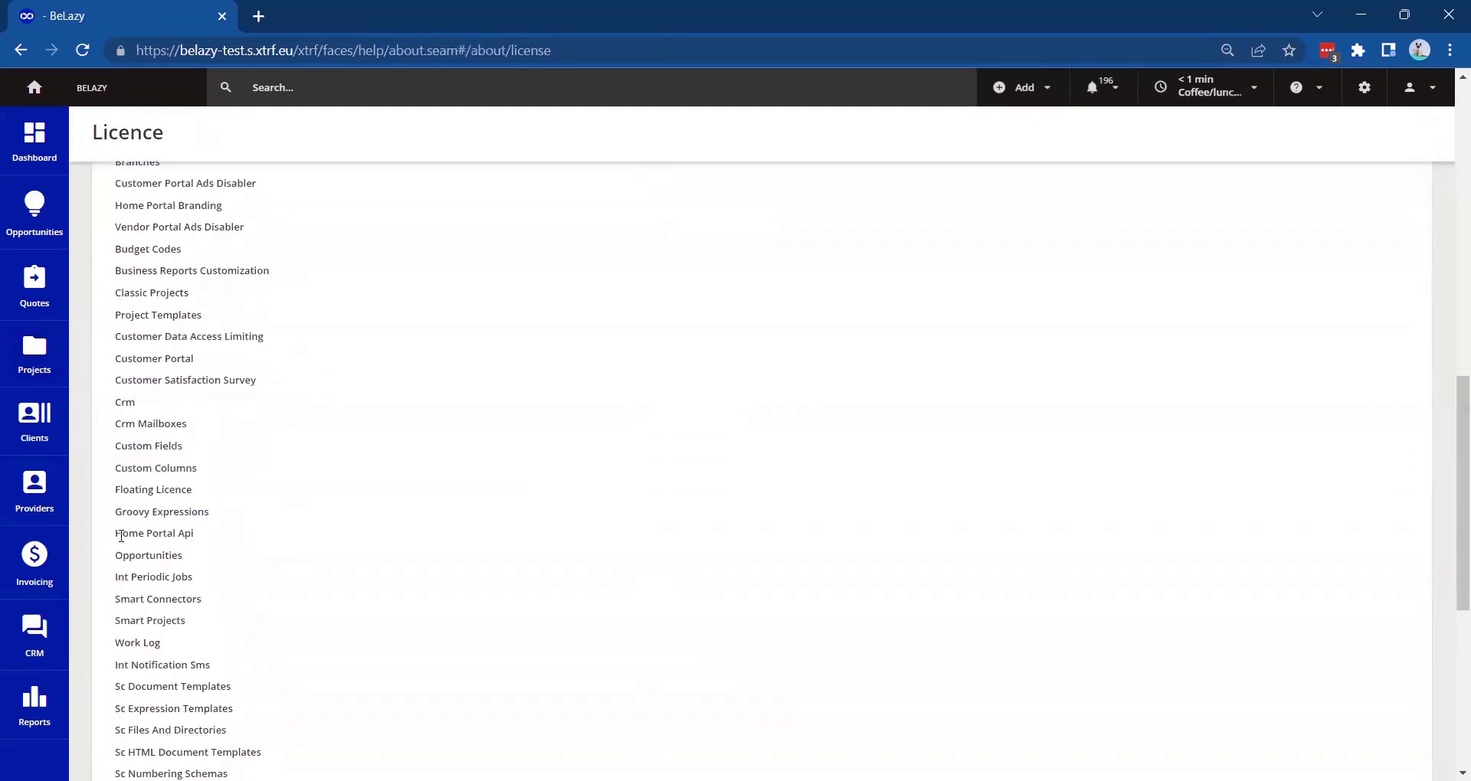
left_click_drag(121, 536, 205, 540)
scroll(205, 540, "down", 4)
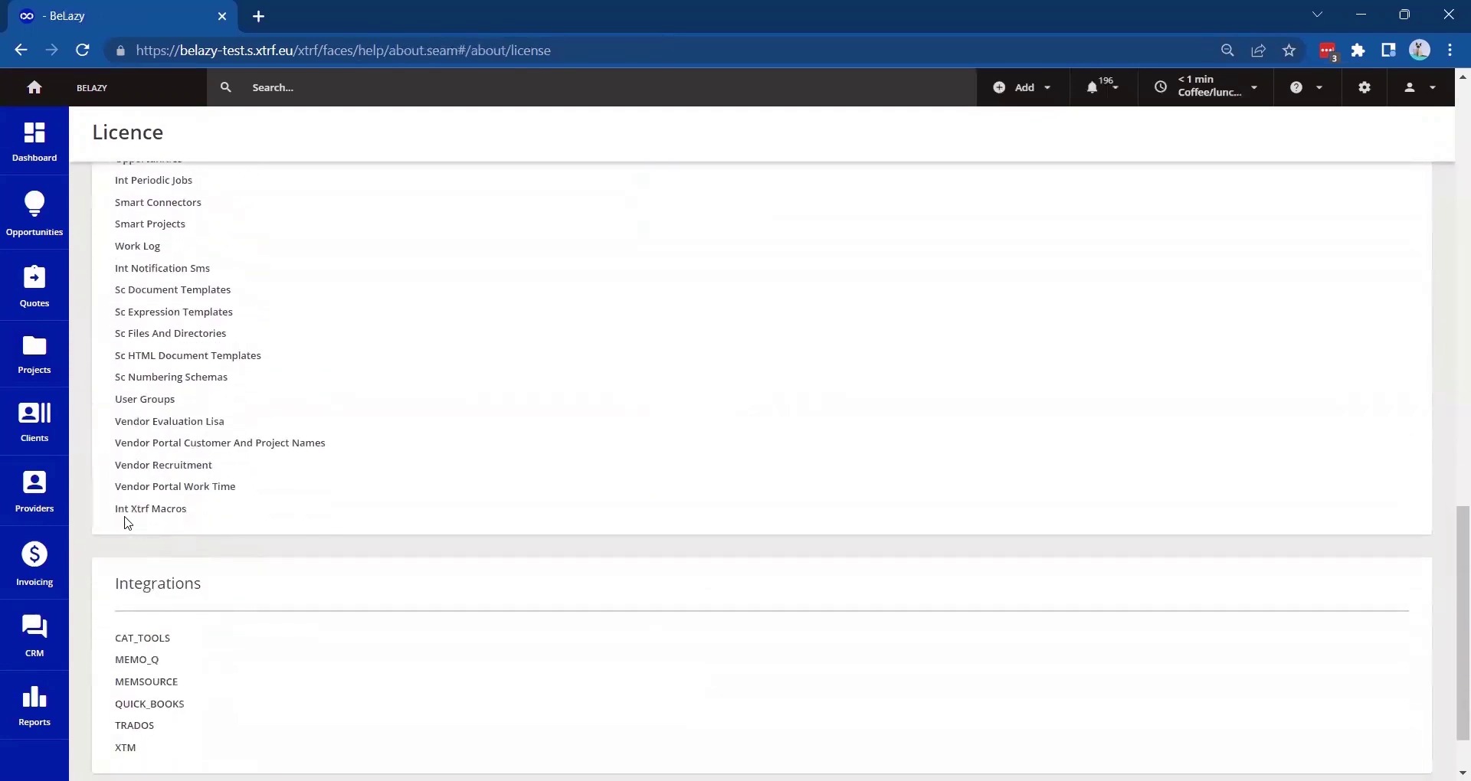
left_click_drag(119, 512, 204, 514)
left_click(292, 515)
Open the rates of the client 1000words customer in edit mode
left_click(42, 418)
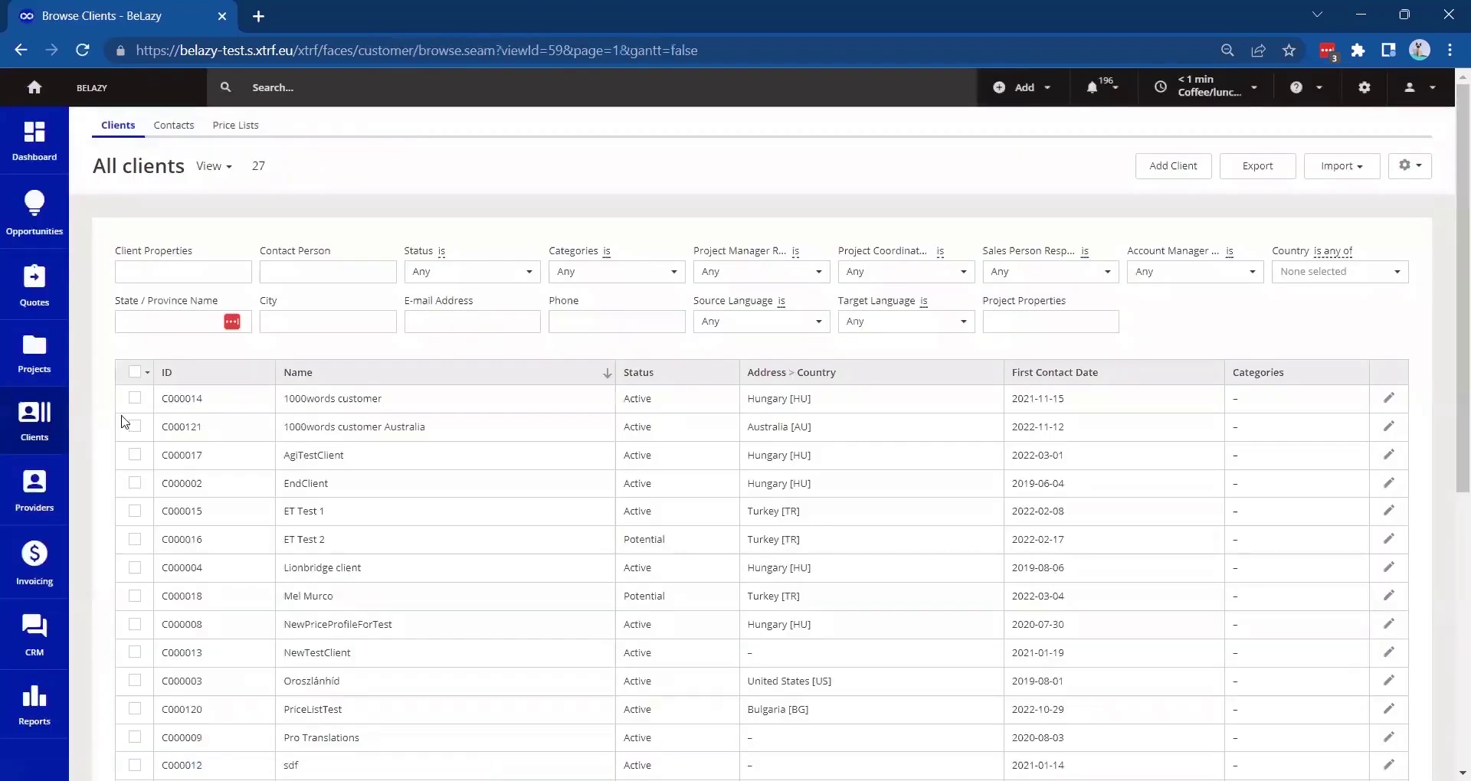
left_click(228, 406)
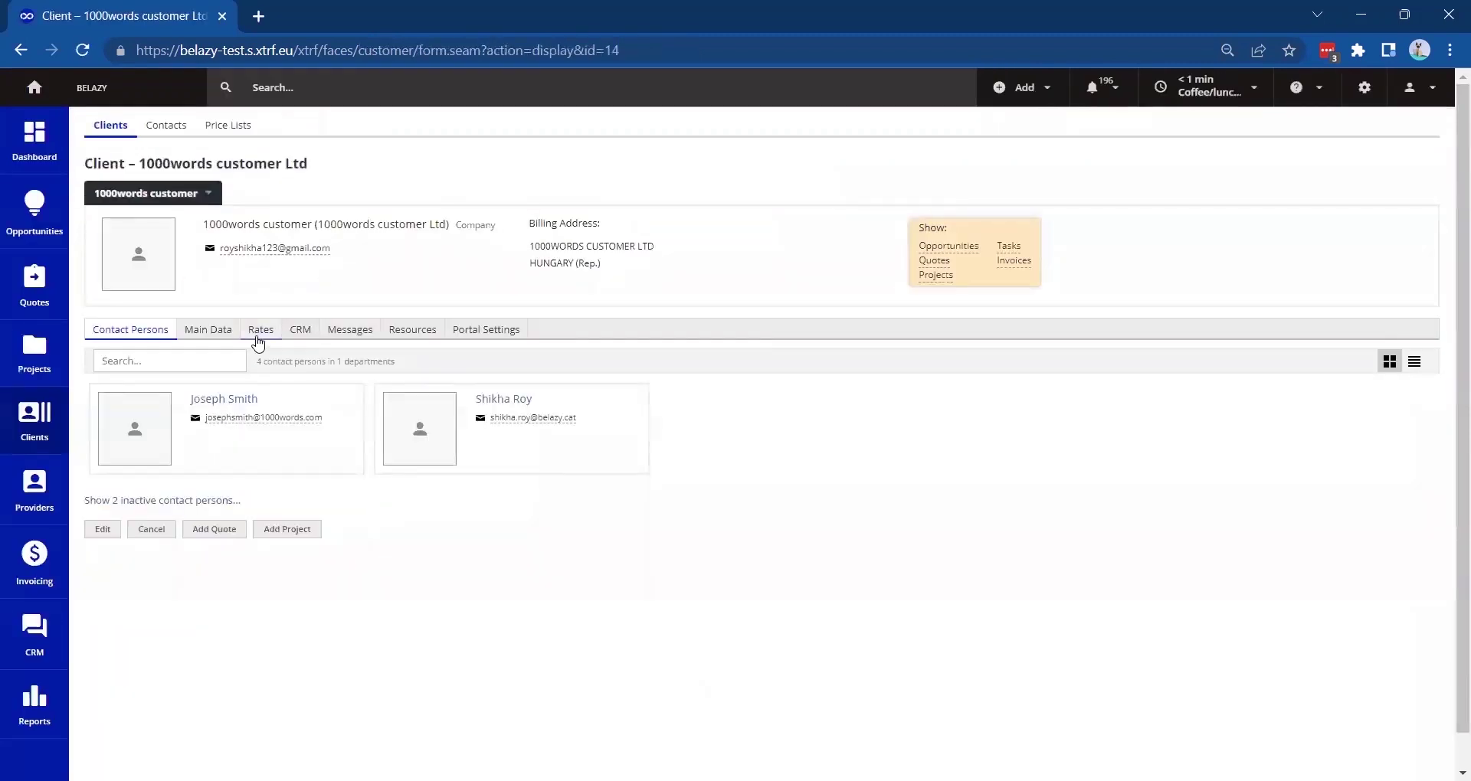
left_click(260, 331)
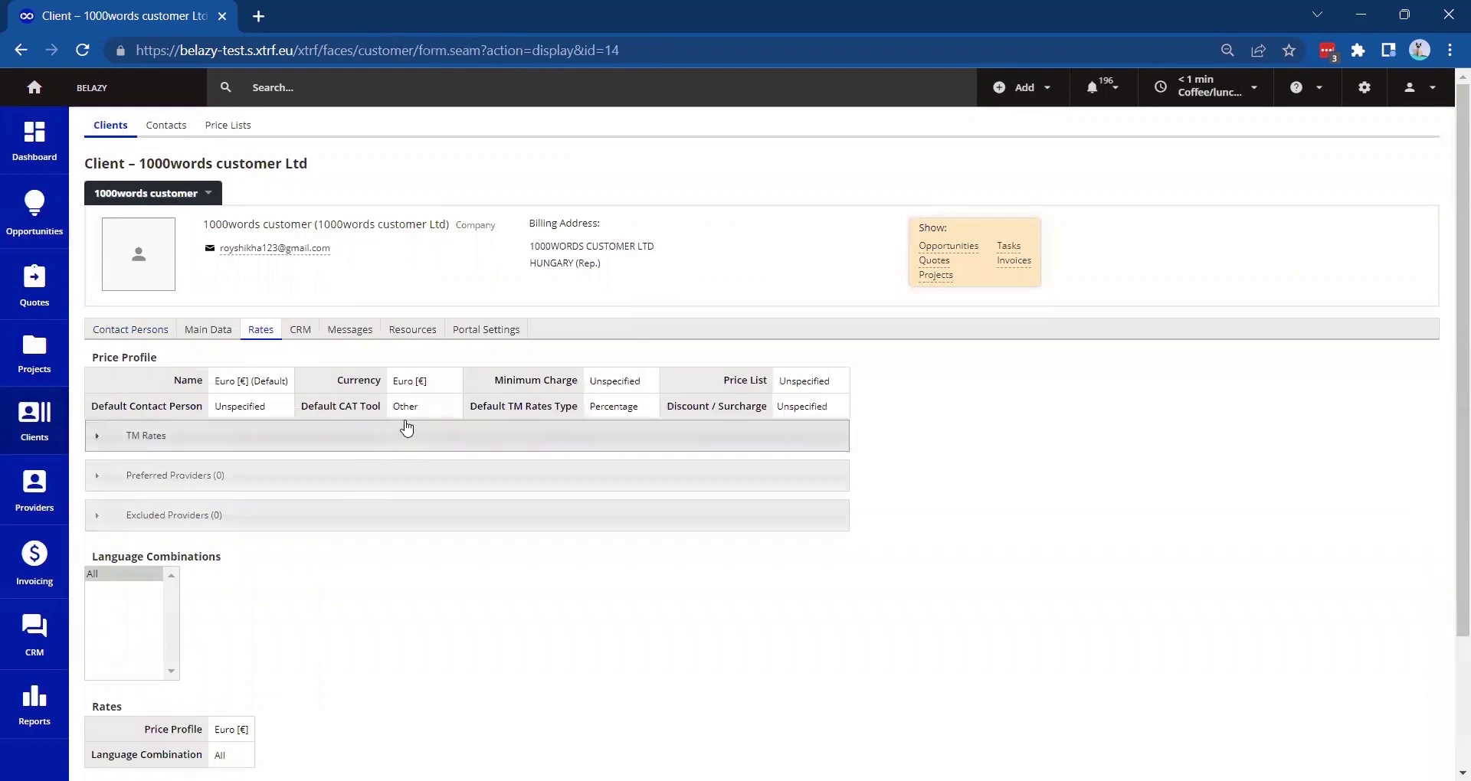
scroll(398, 610, "down", 3)
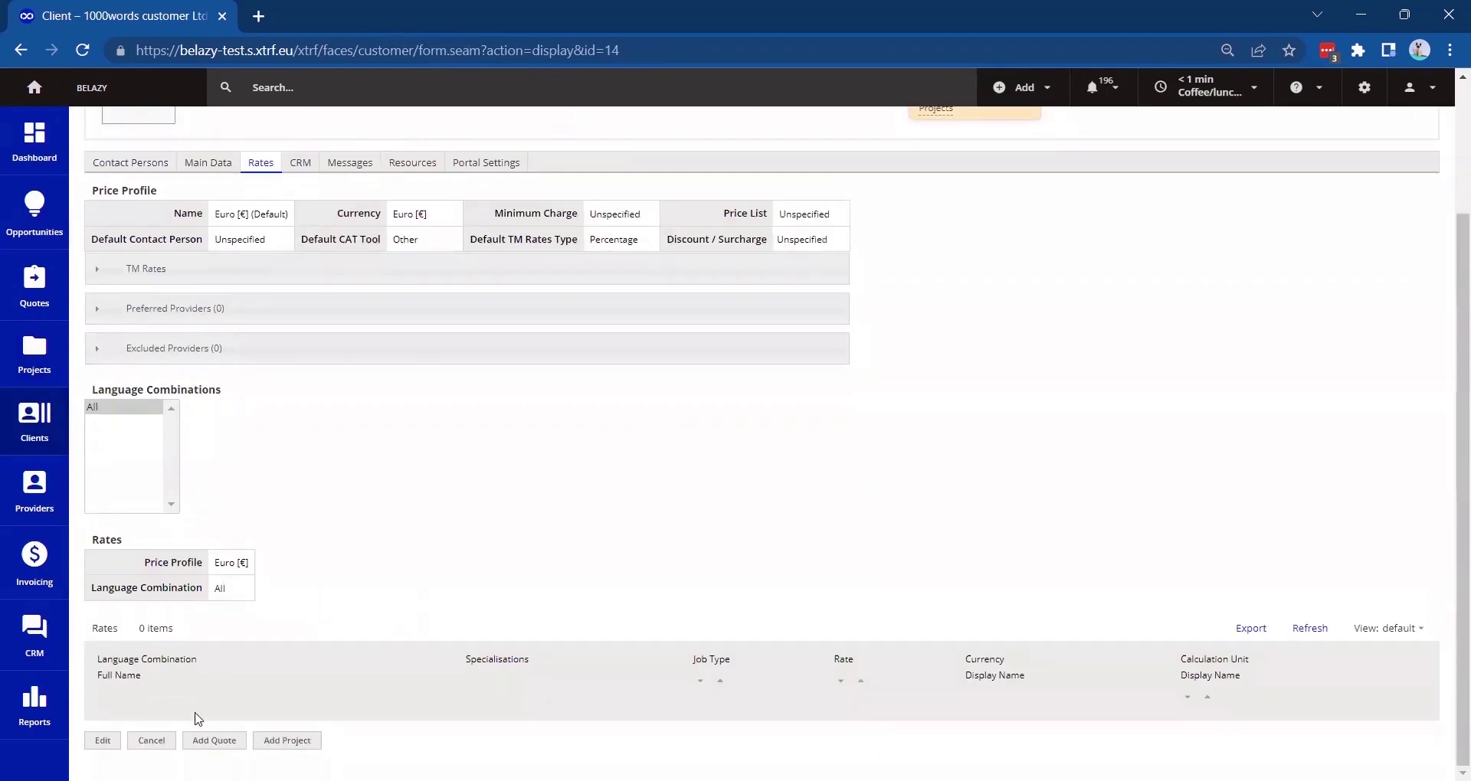
left_click(102, 740)
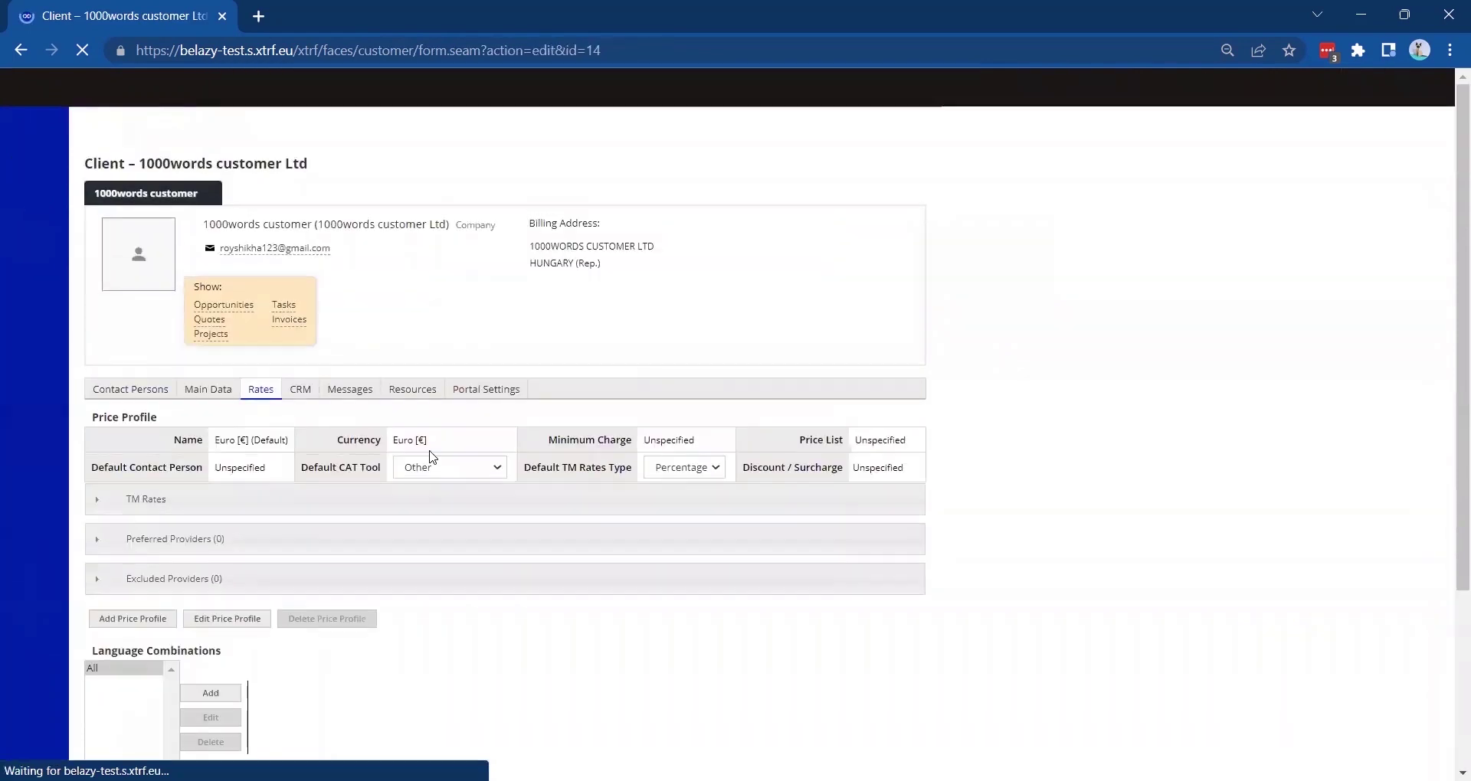
Examine the price profile's default CAT tool options, default TM rates type options and the TM rates for each CAT tool
left_click(426, 409)
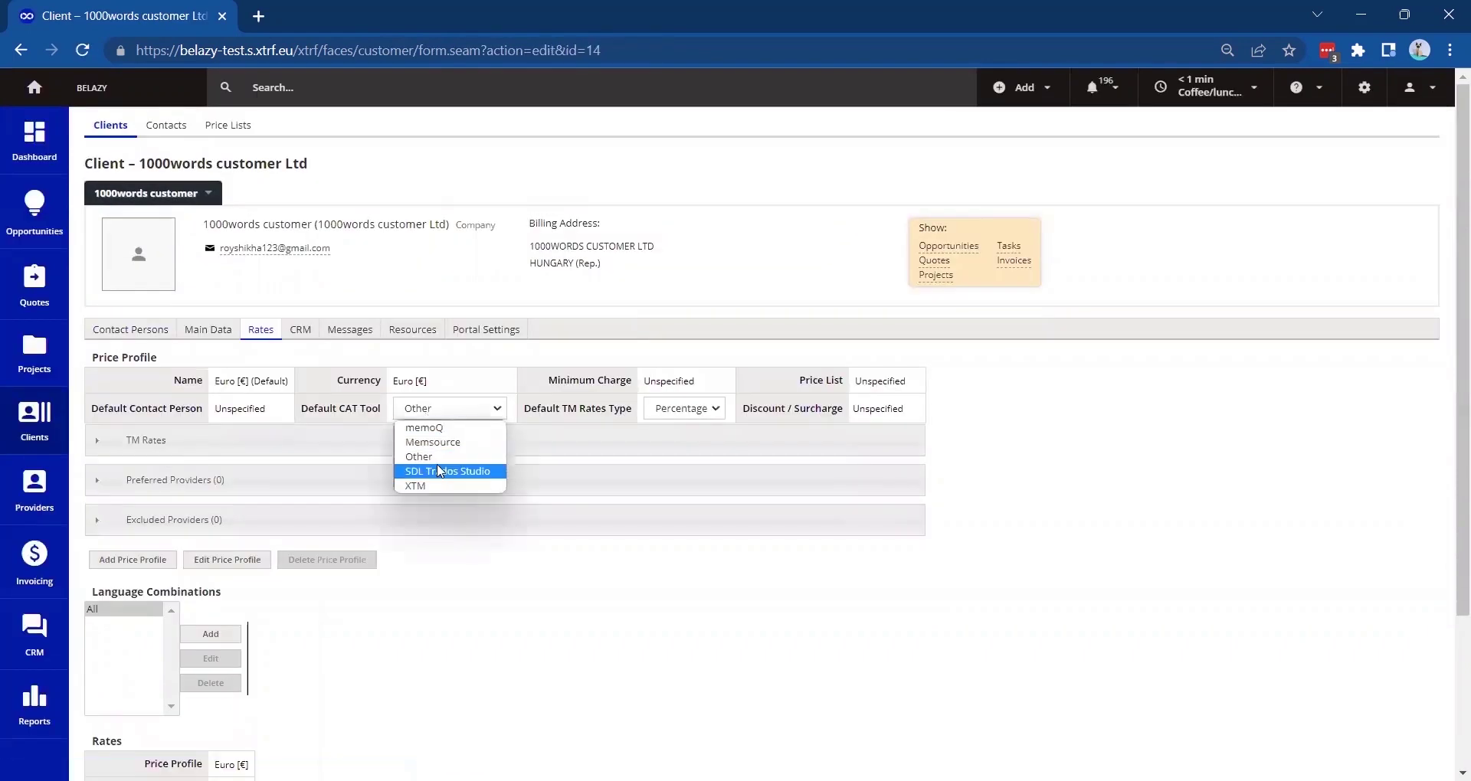
left_click(681, 414)
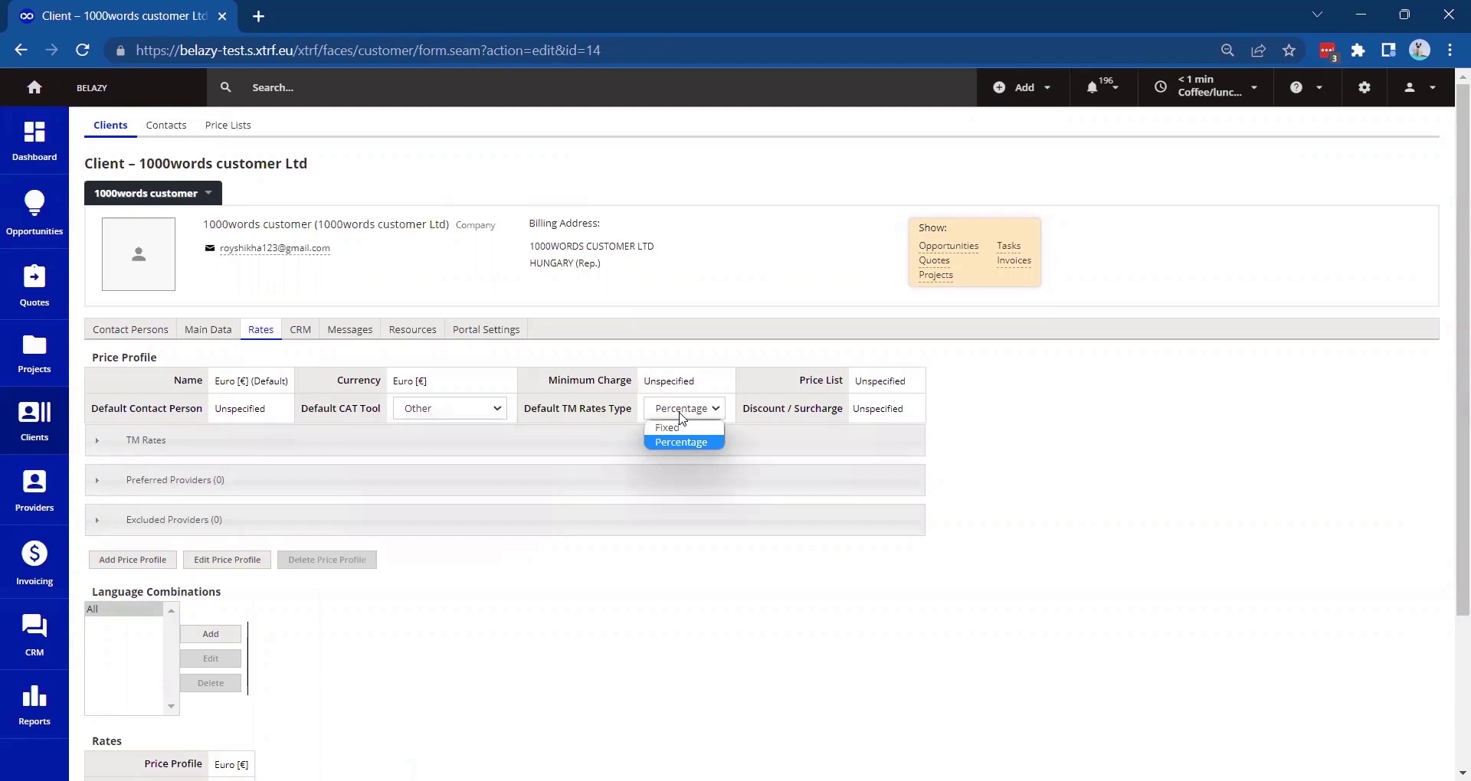
left_click(640, 416)
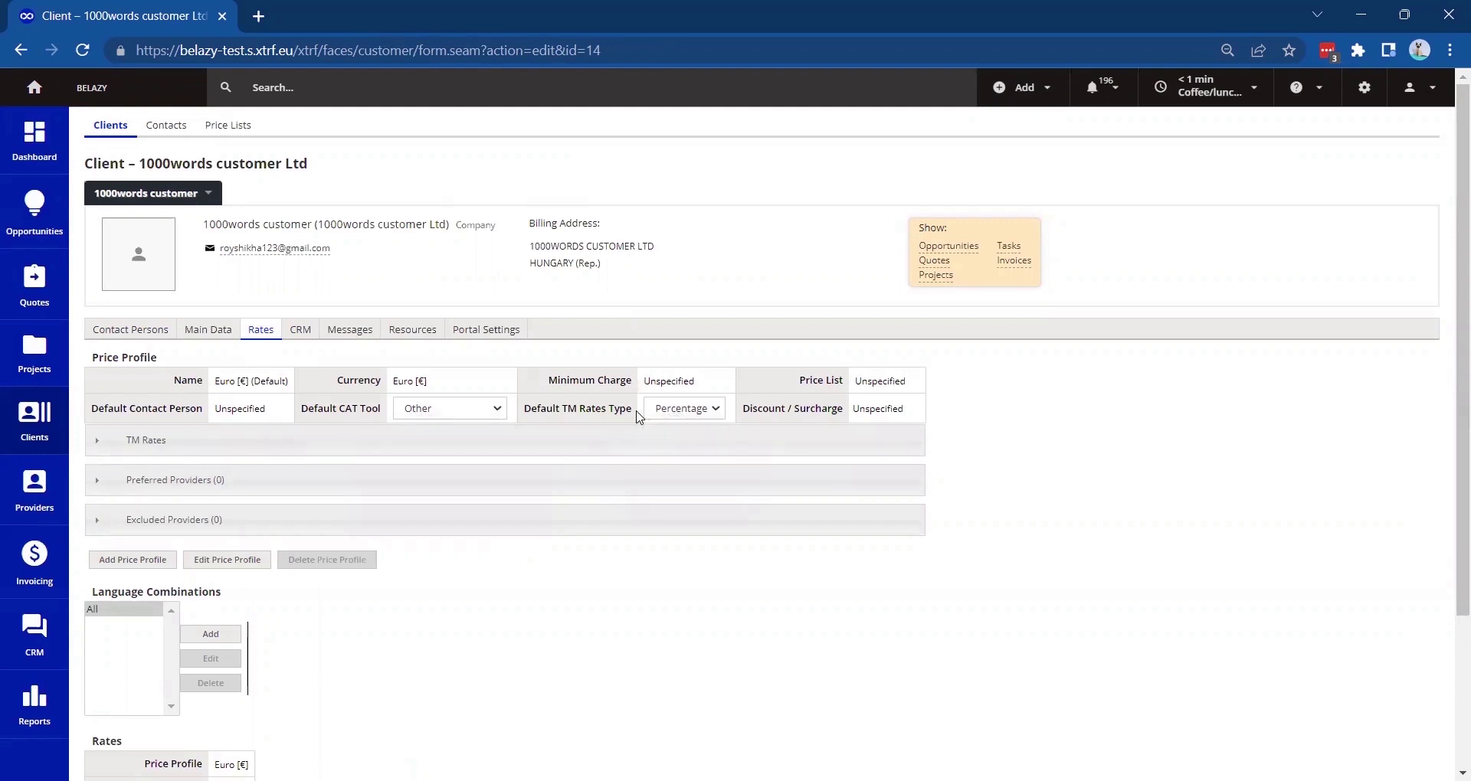
left_click(633, 445)
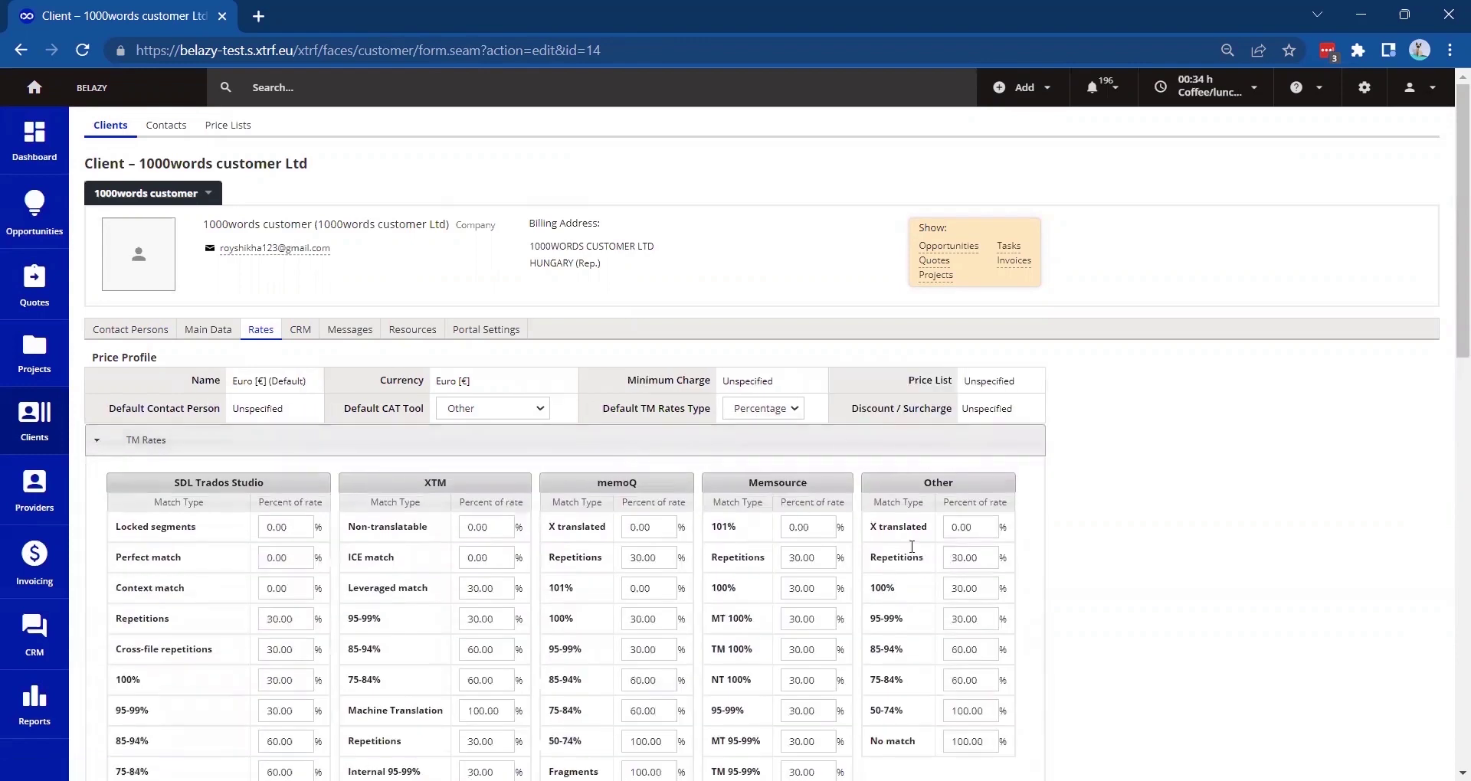
left_click(977, 711)
Open the list of services under the basic system values in the configuration
left_click(1362, 105)
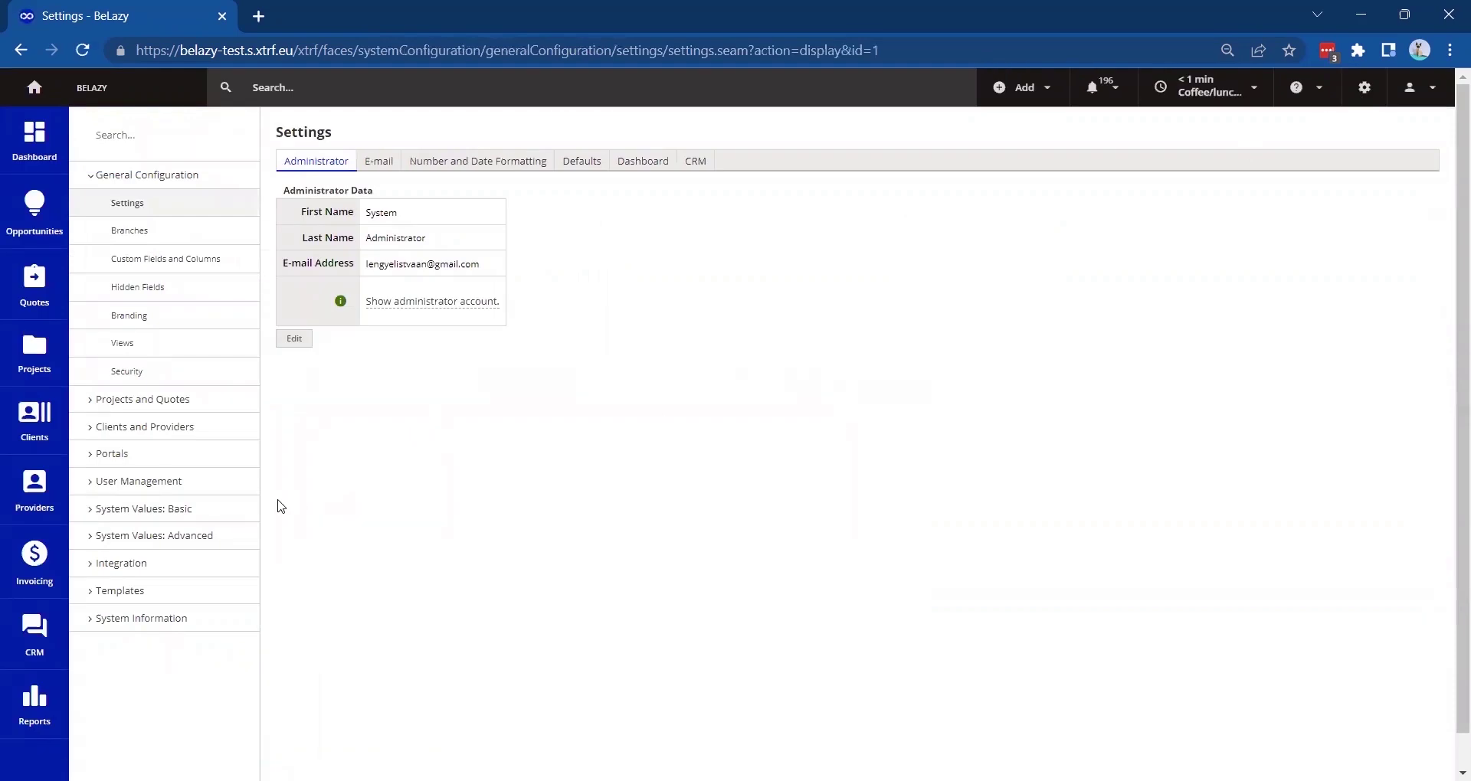
left_click(245, 513)
scroll(184, 653, "down", 3)
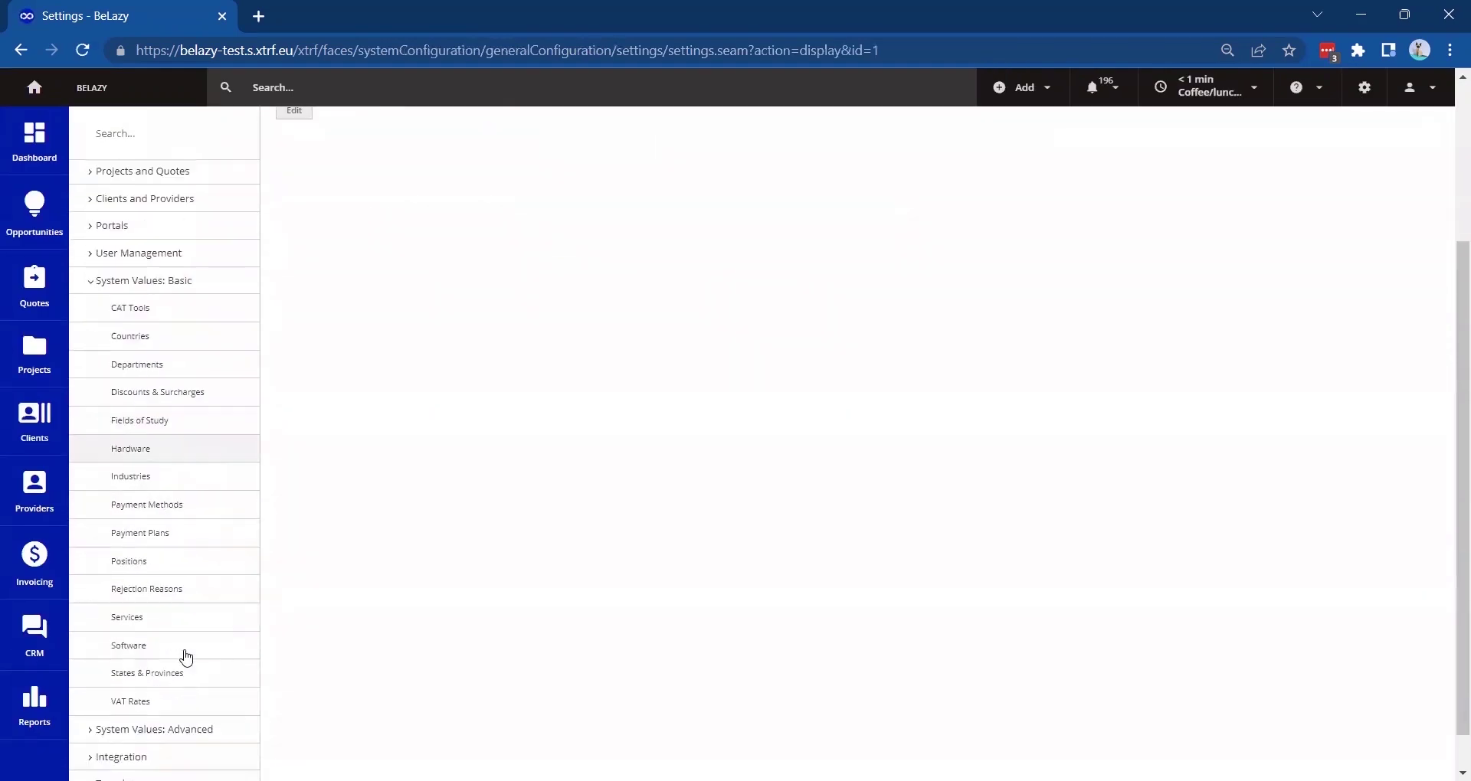
left_click(155, 622)
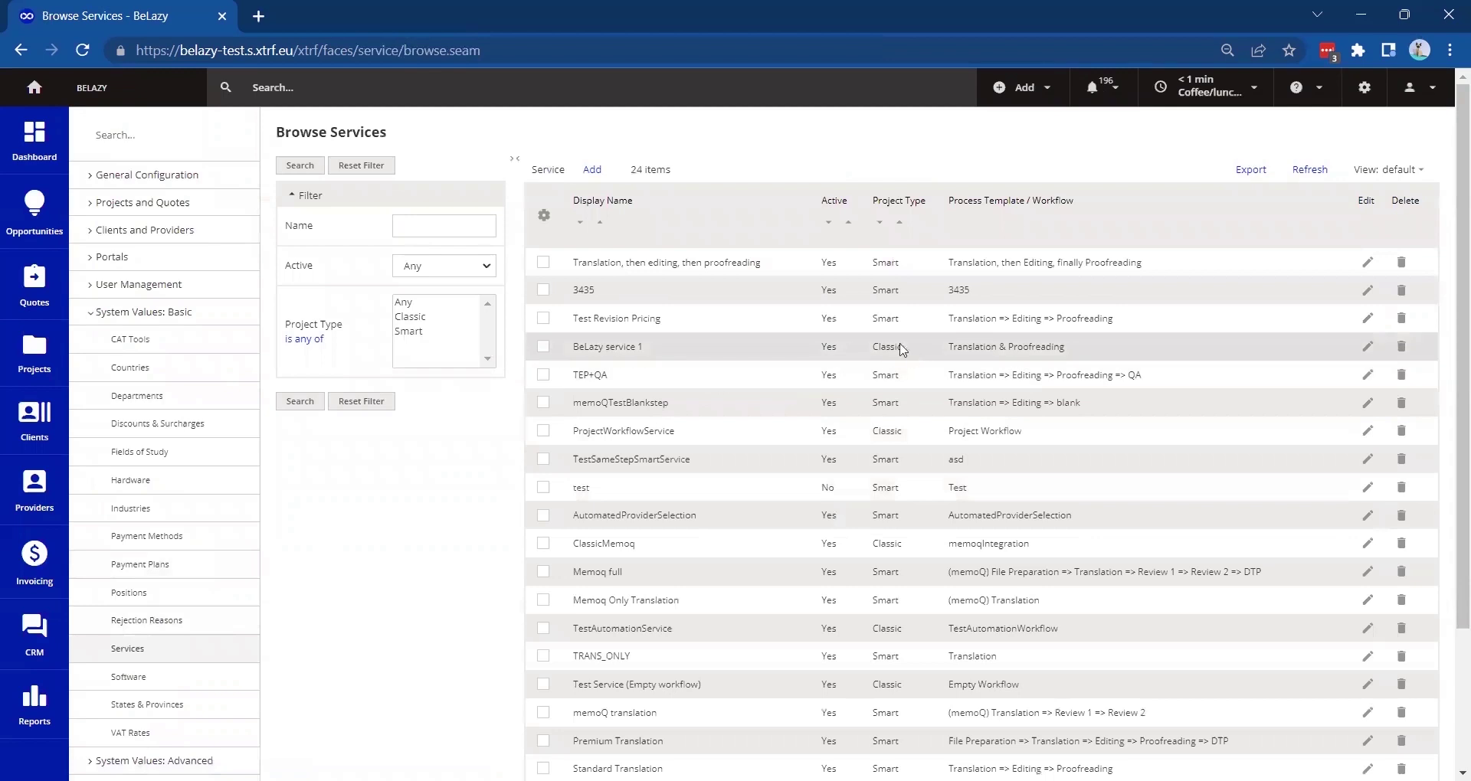
Examine the workflows offered for a new service of project type Classic, and discard the new service
left_click(592, 171)
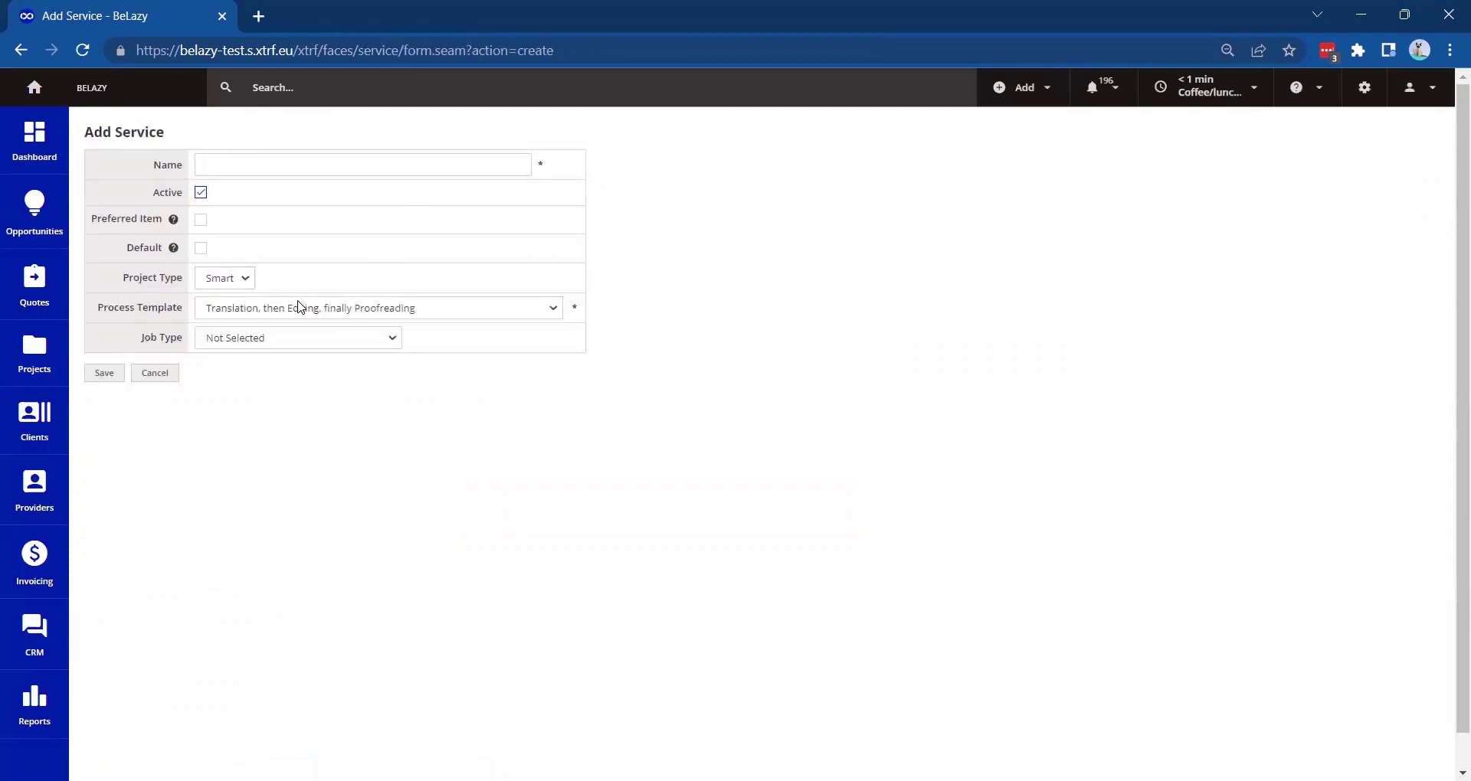
left_click(230, 284)
left_click(222, 314)
left_click(201, 314)
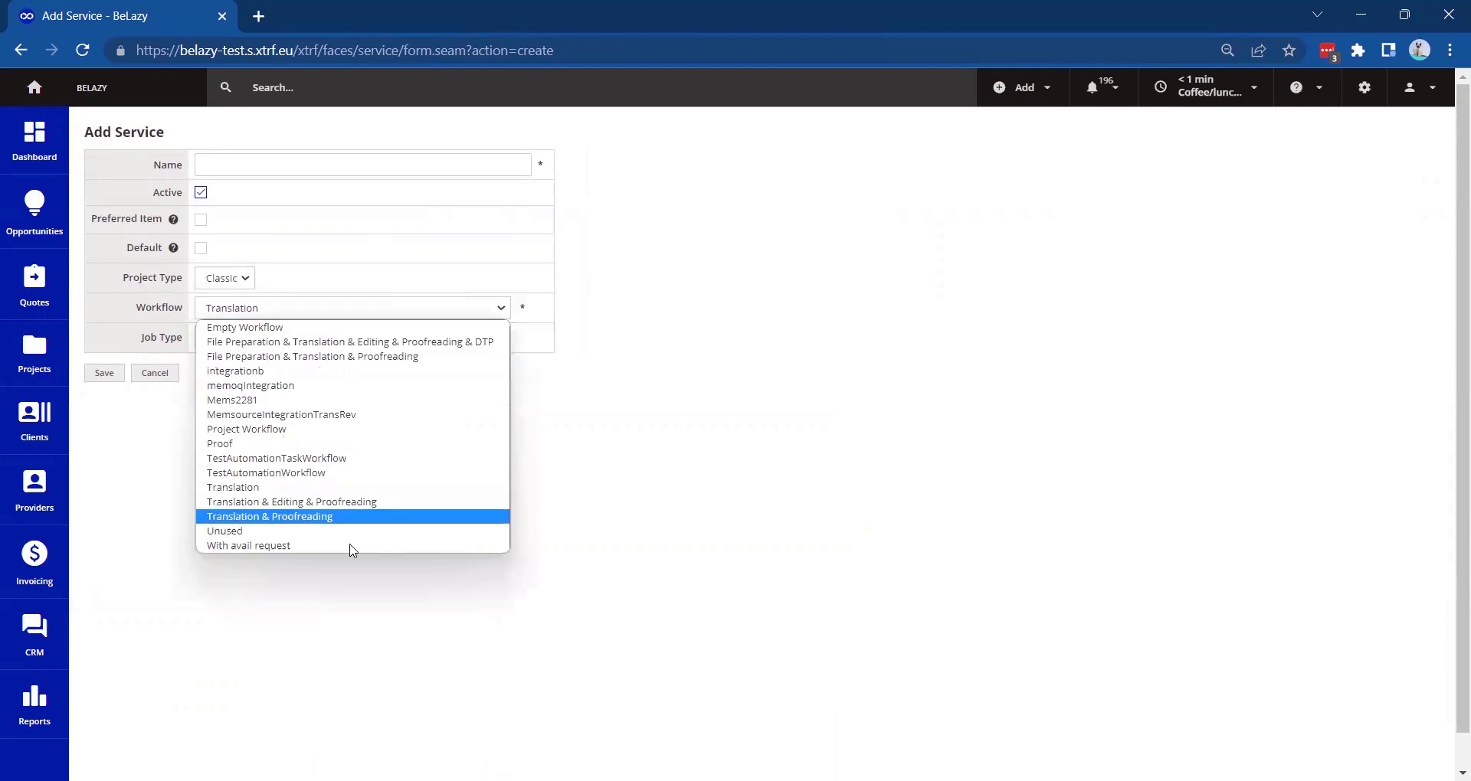
left_click(162, 312)
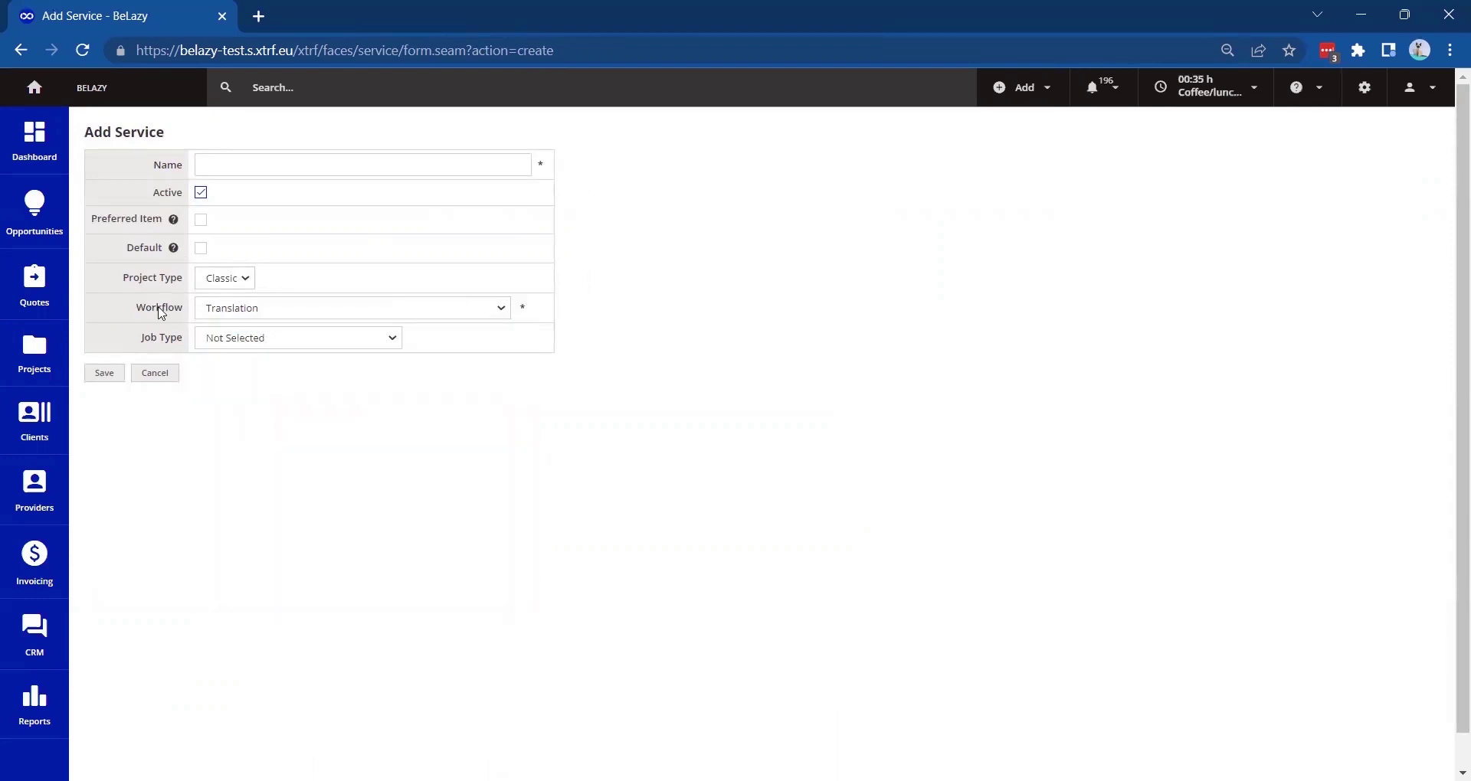
left_click(159, 376)
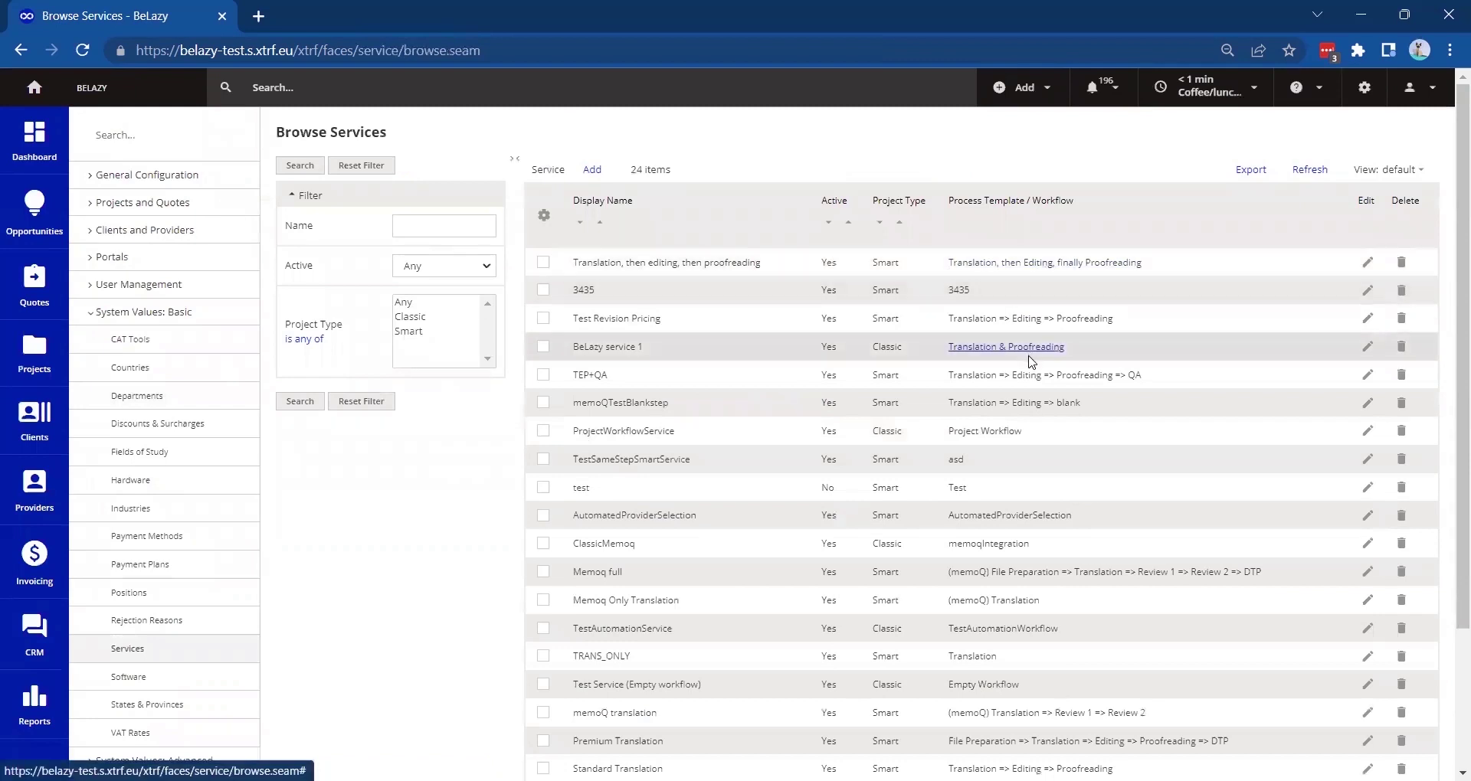
Review the process templates assigned to the services and open the smart process template "Translation, then Editing, finally Proofreading"
left_click_drag(1163, 378, 950, 379)
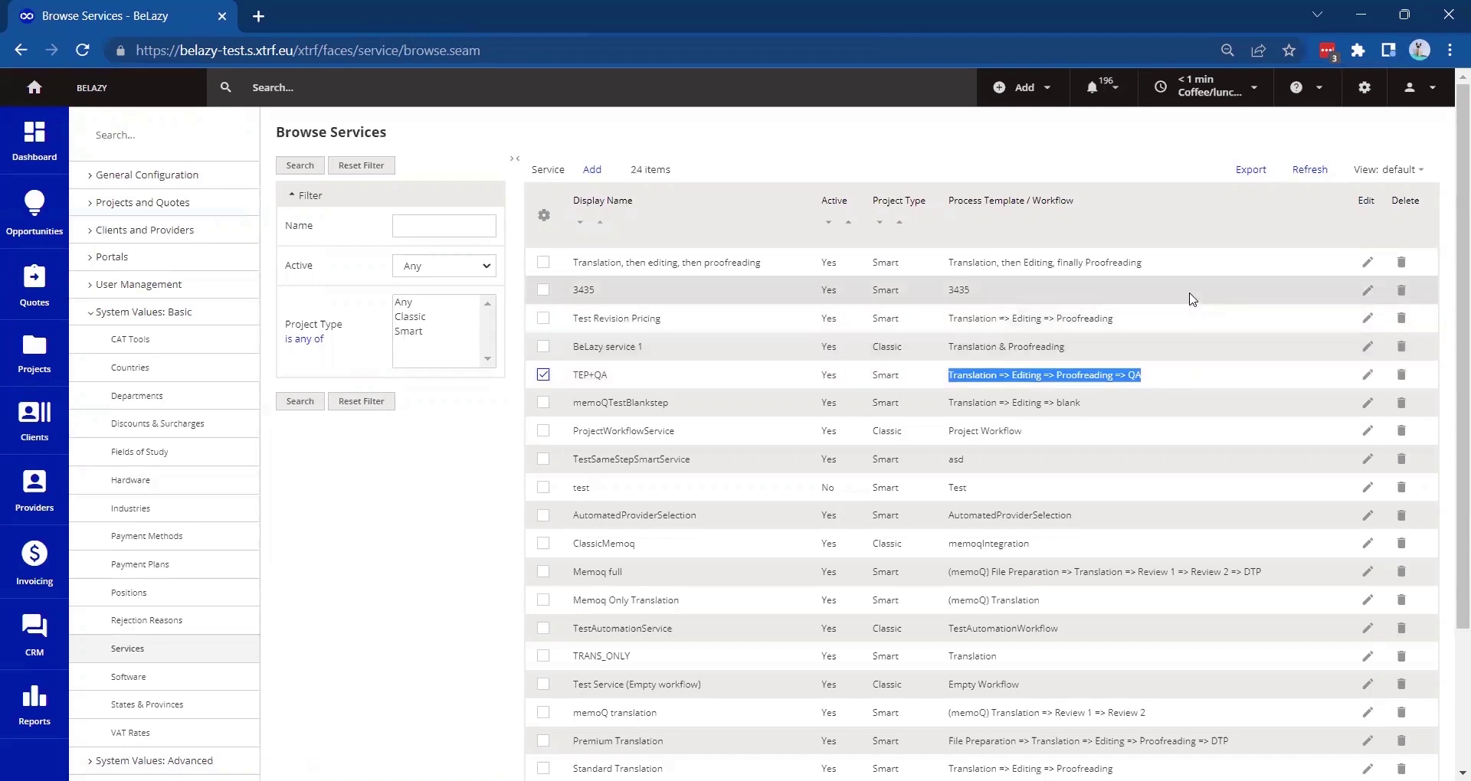
left_click_drag(1190, 270, 950, 262)
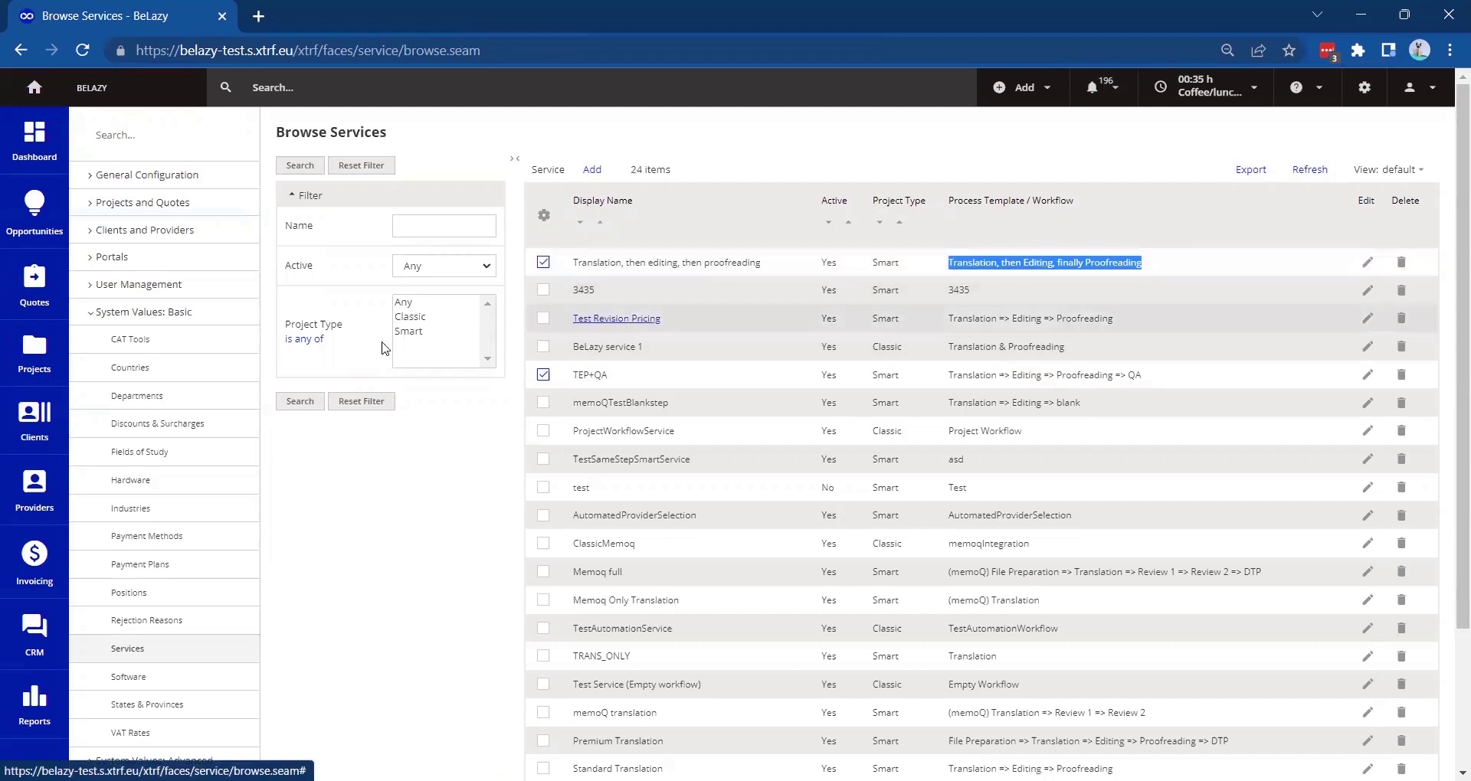
left_click(162, 201)
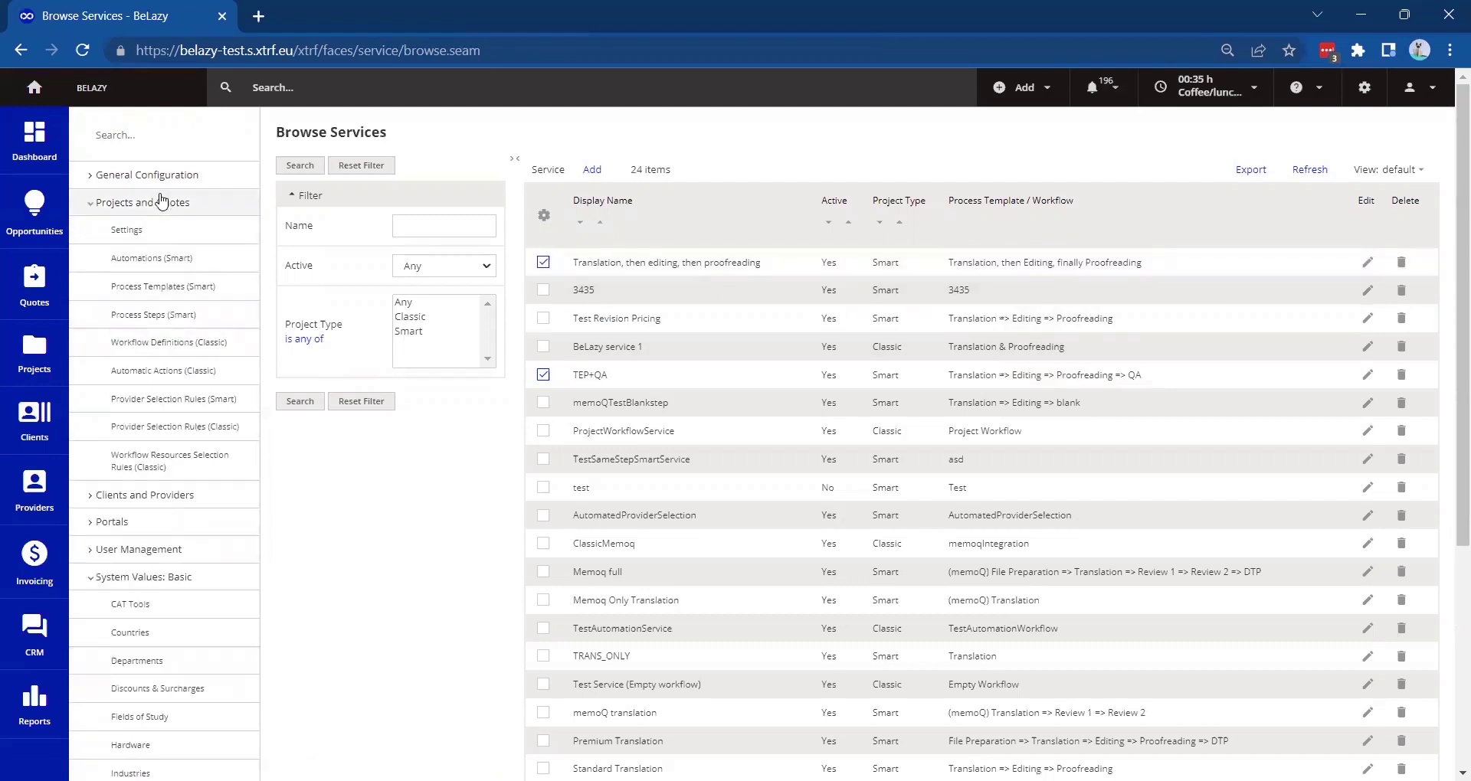
left_click(161, 288)
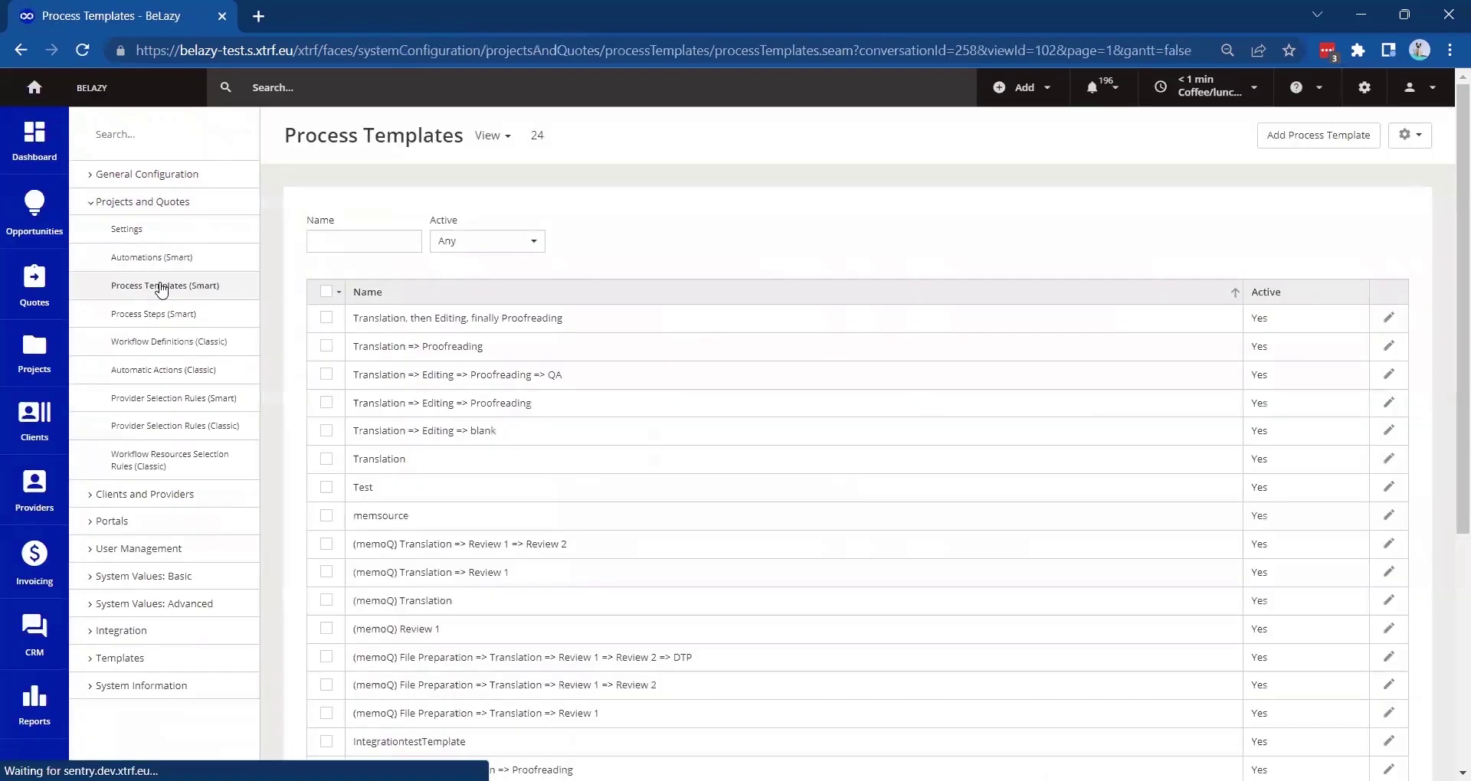
left_click(437, 322)
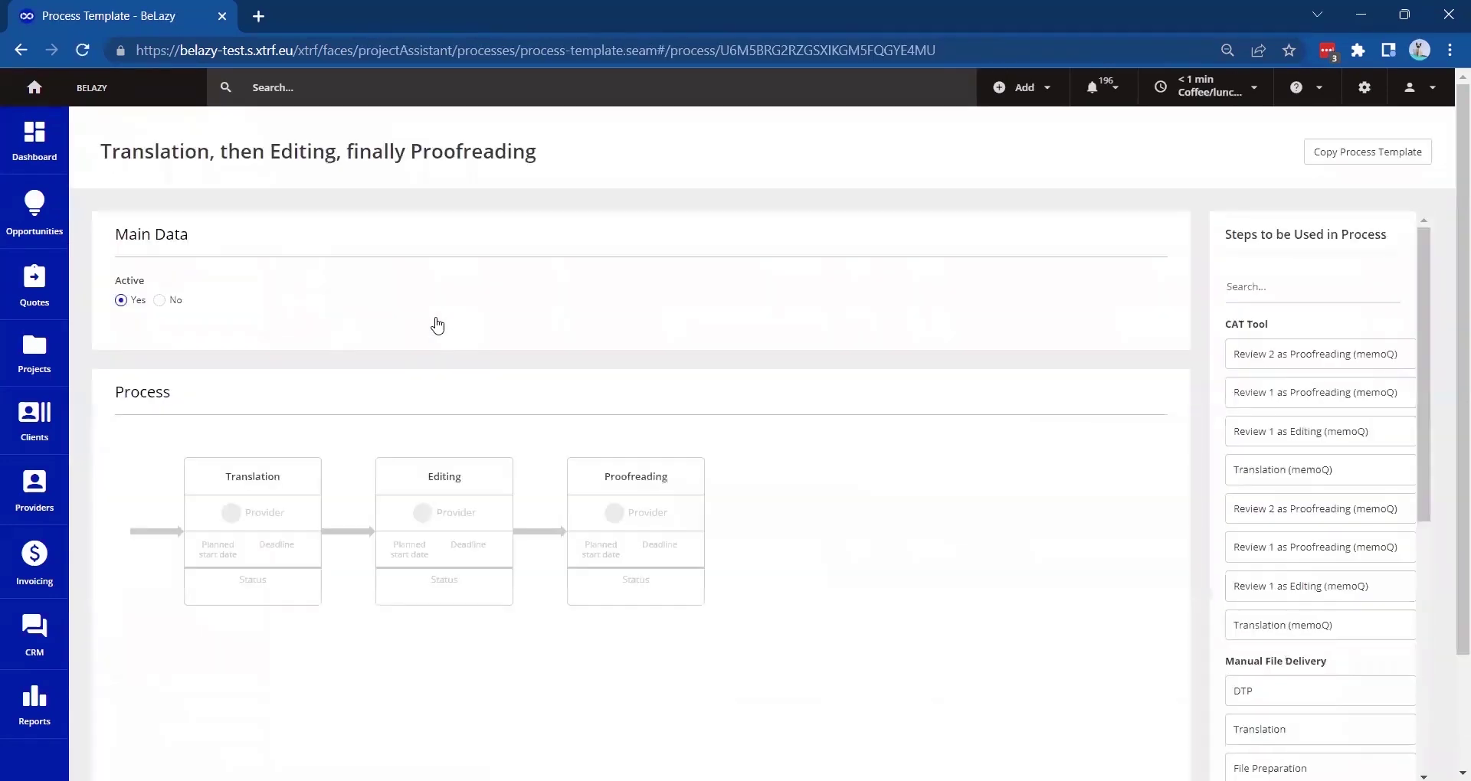
Rename the process template as "Translation => Editing => Proofreading"
left_click(239, 149)
double_click(239, 146)
key("BackSpace")
key("BackSpace")
key("BackSpace")
type("=>")
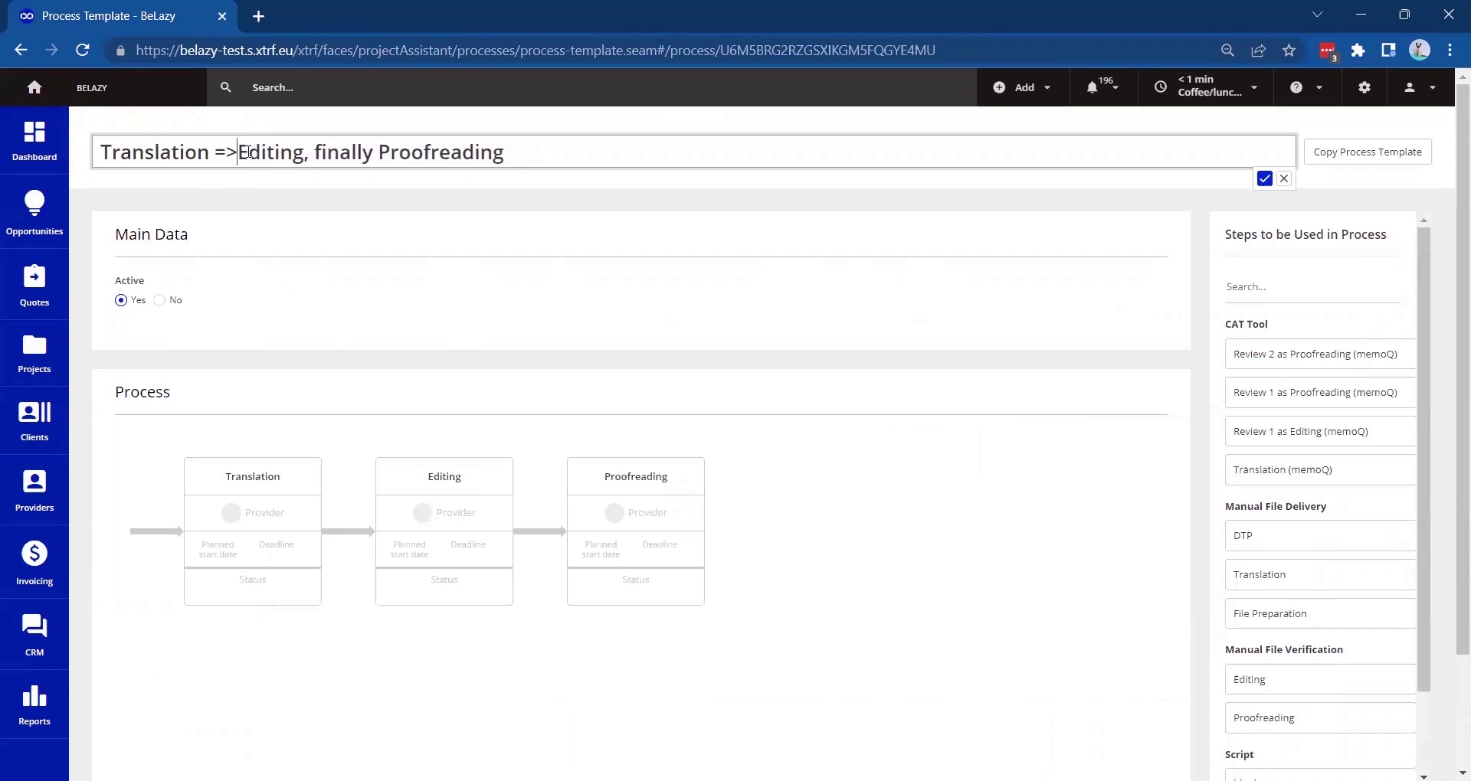
double_click(347, 151)
key("BackSpace")
key("BackSpace")
key("BackSpace")
type("=>")
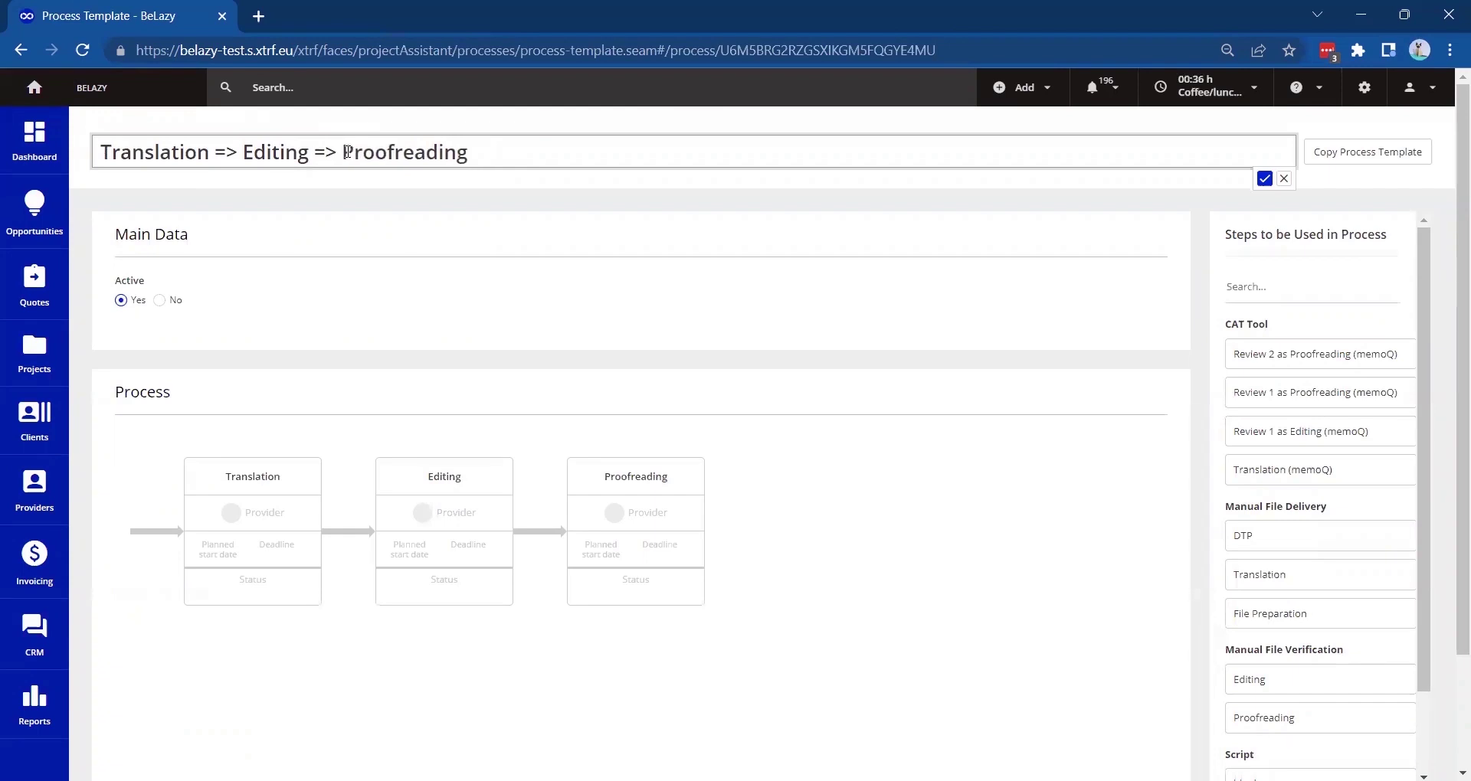
key("Return")
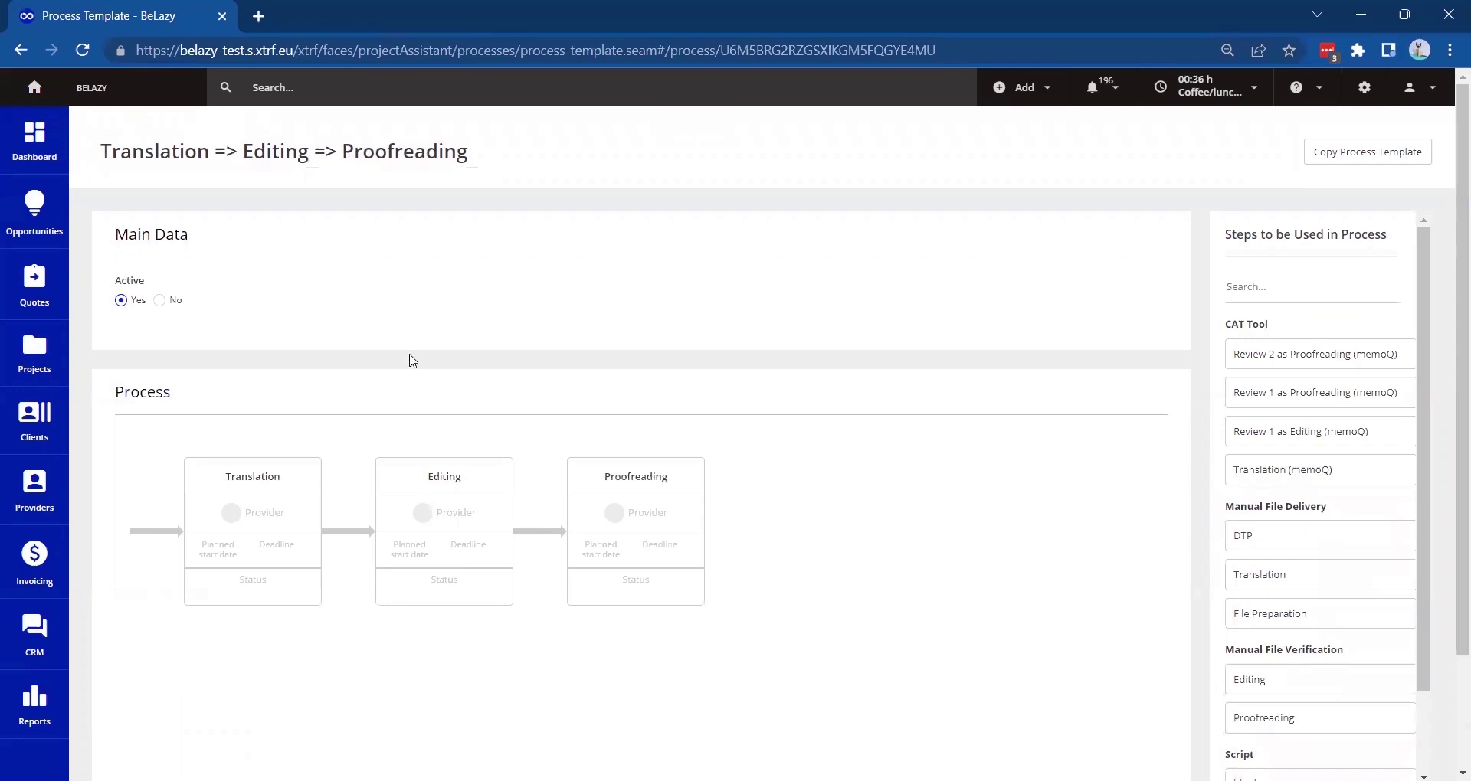
Open the list of services under the basic system values in the configuration
left_click(1366, 87)
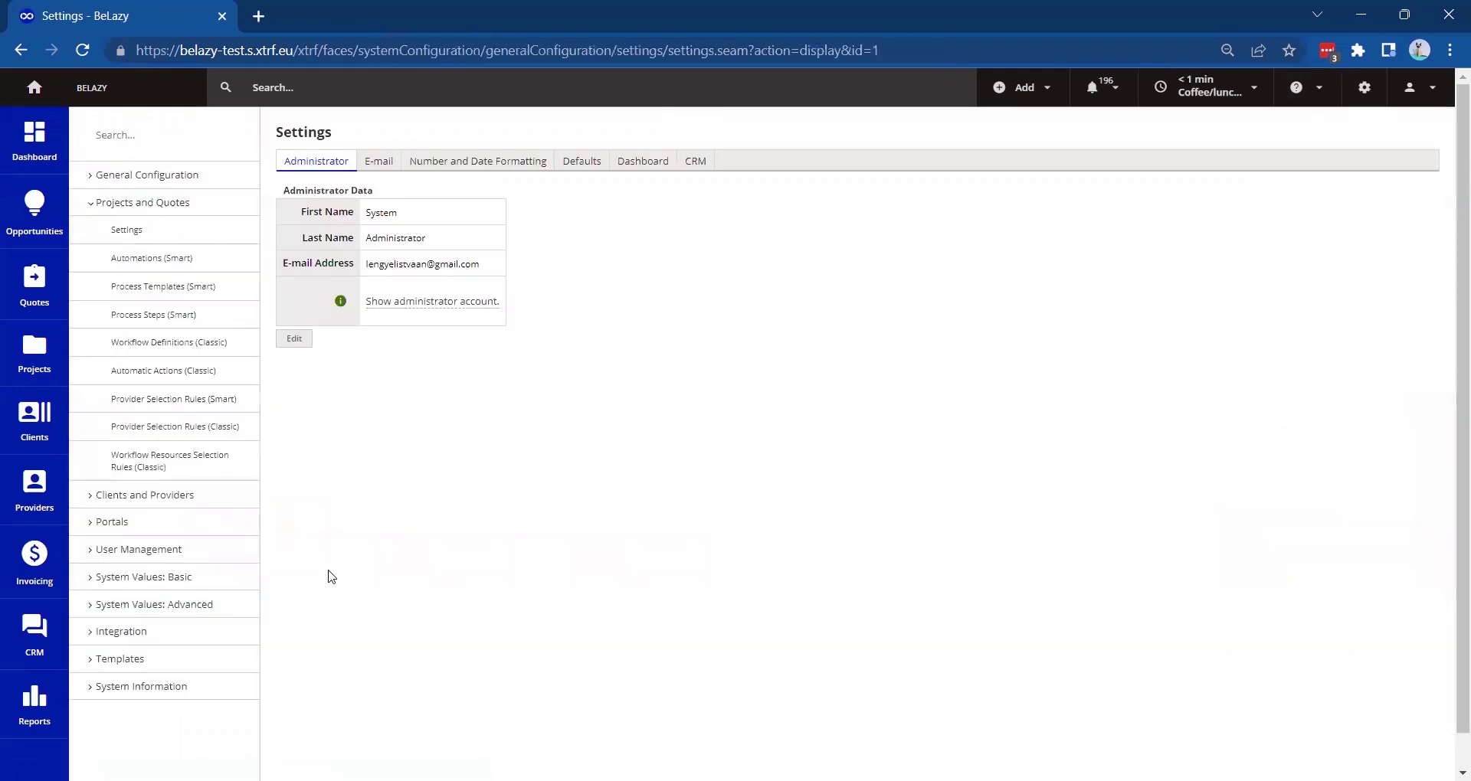
left_click(204, 578)
scroll(204, 563, "down", 4)
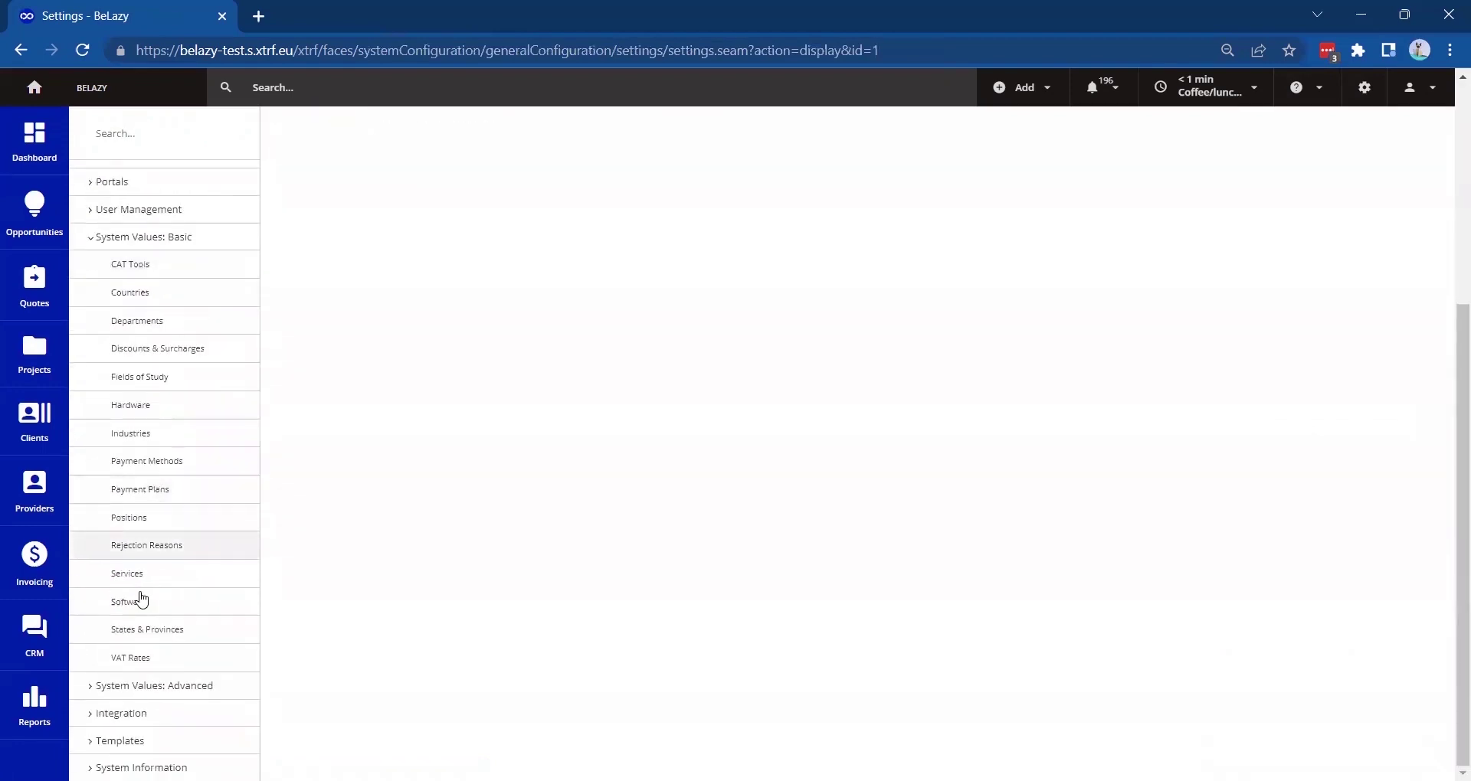
left_click(135, 566)
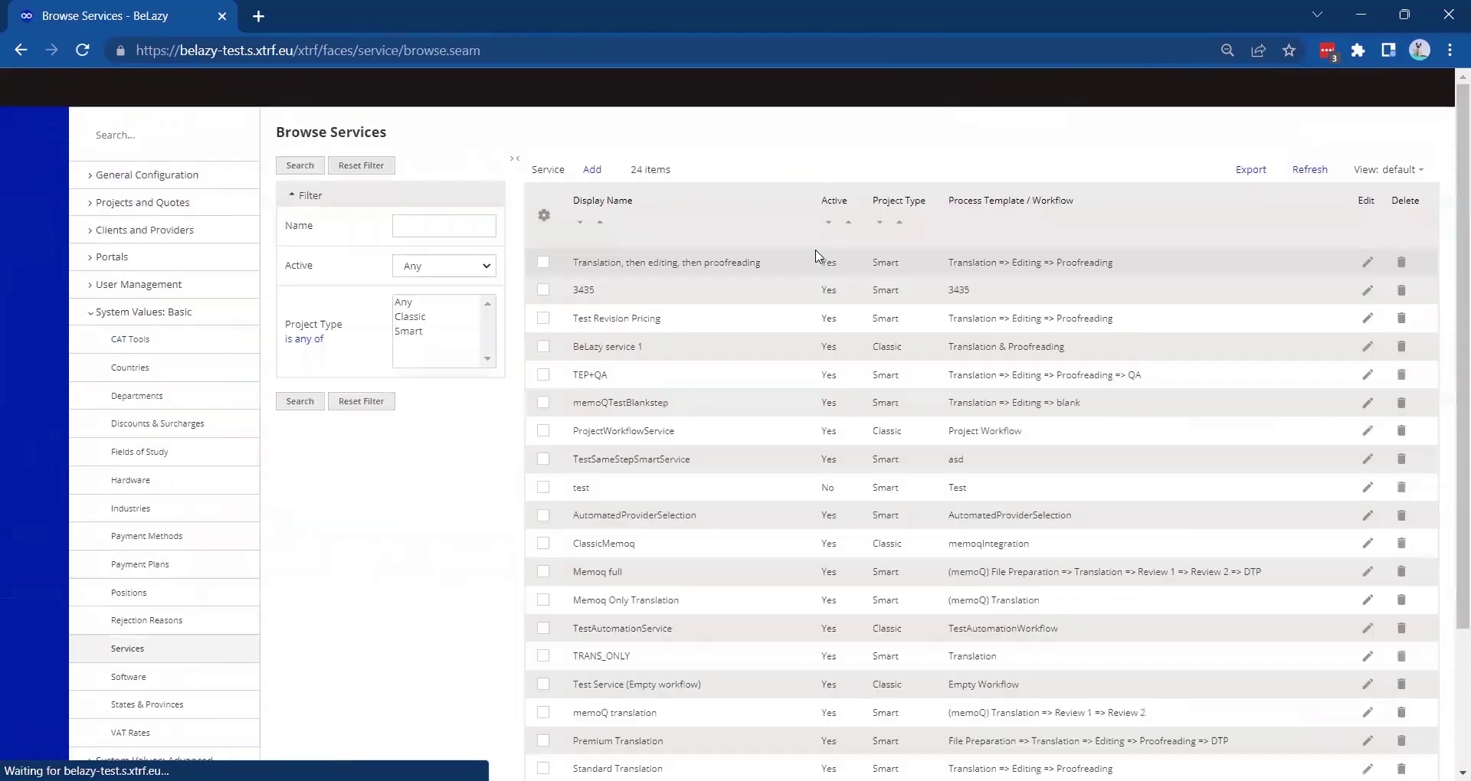
Add a smart service named "BL - TEP" using process template "Translation => Editing => Proofreading" and job type "translation & editing & proofreading"
left_click(592, 170)
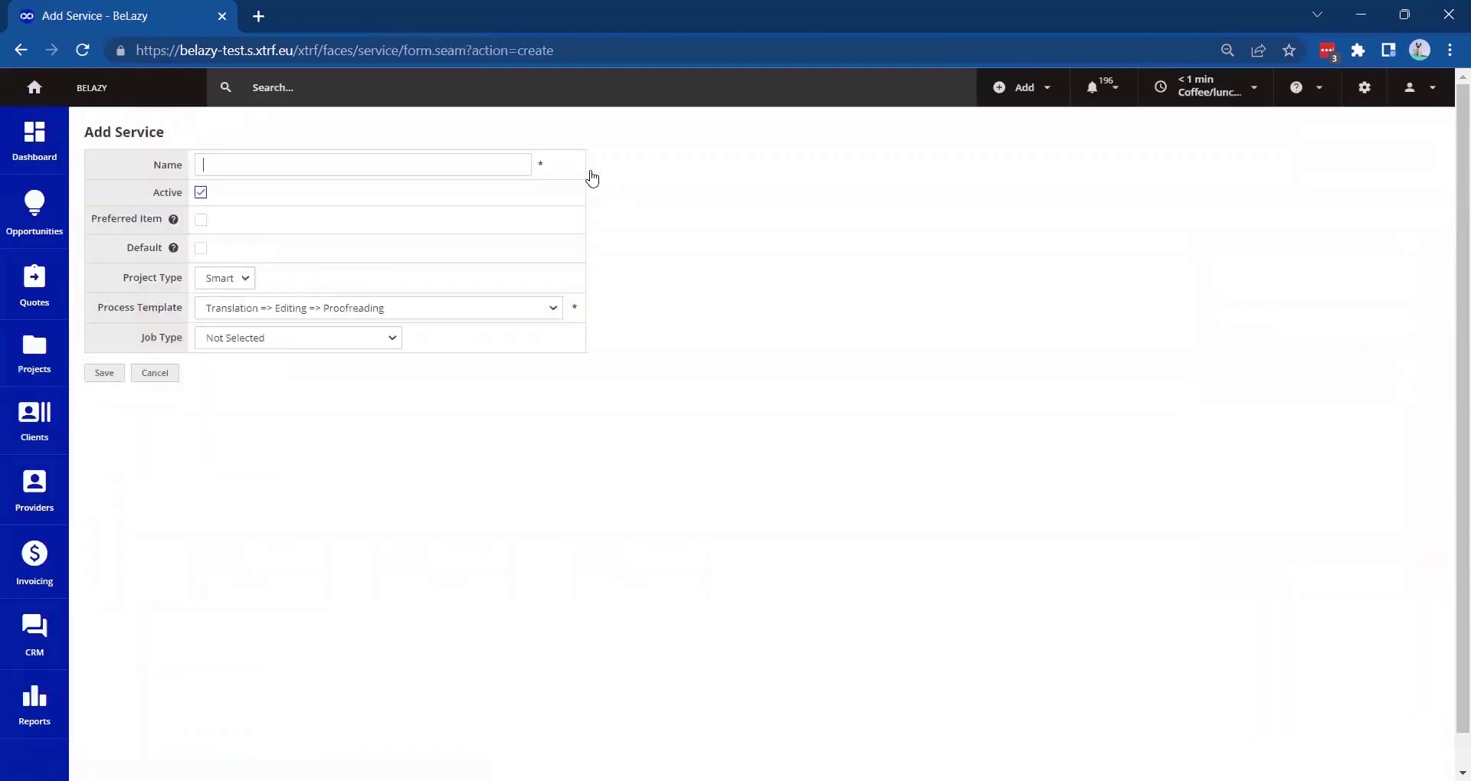
left_click(477, 169)
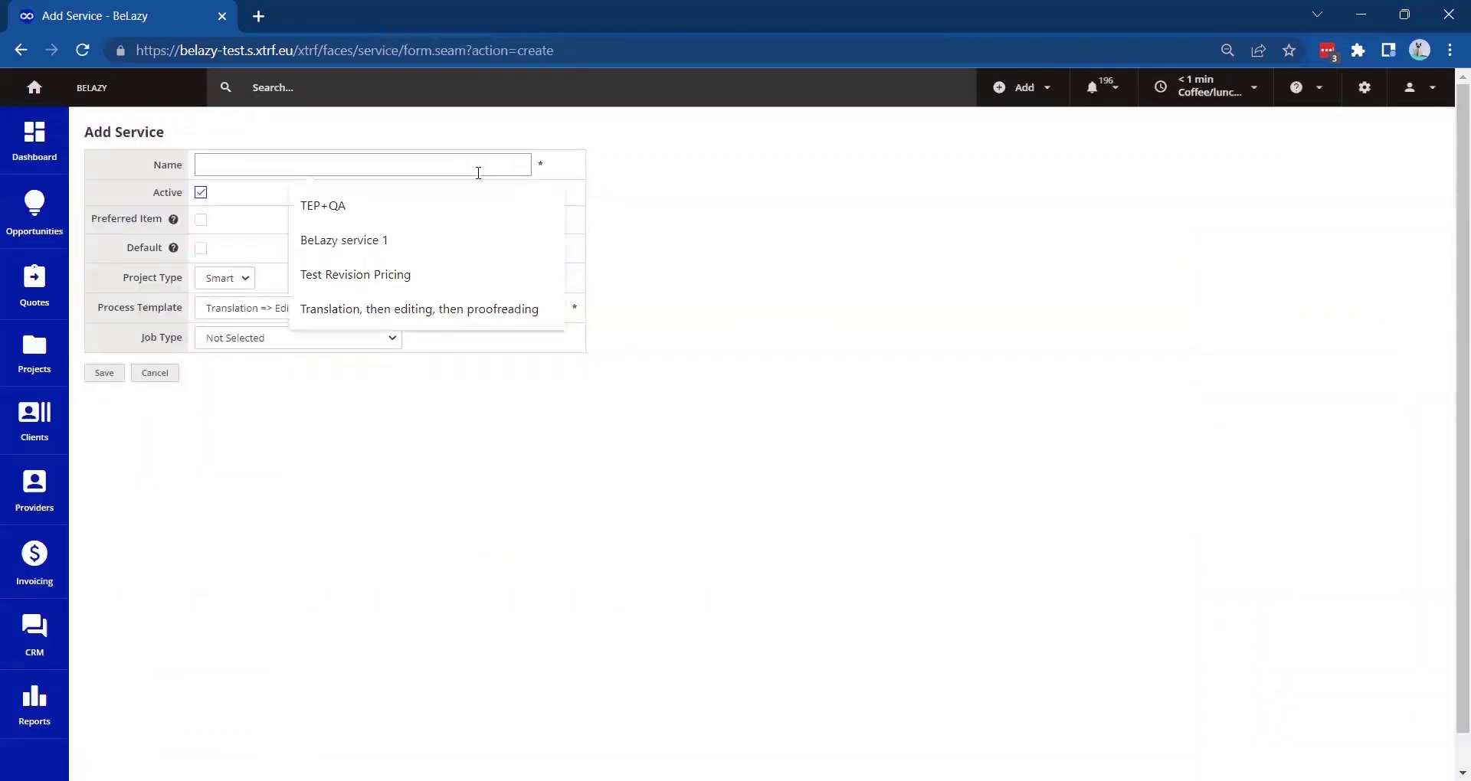
type("BL - TEP")
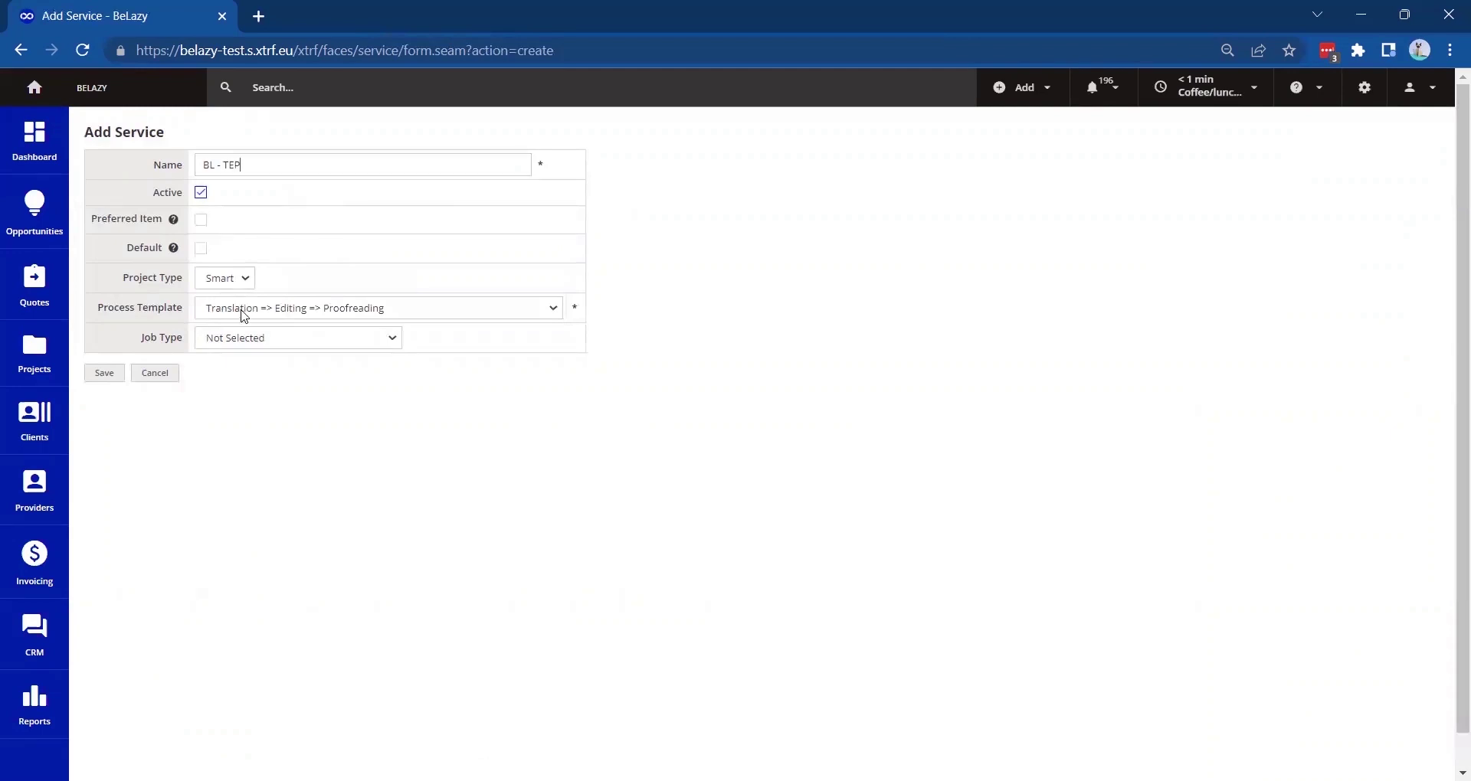
left_click(247, 314)
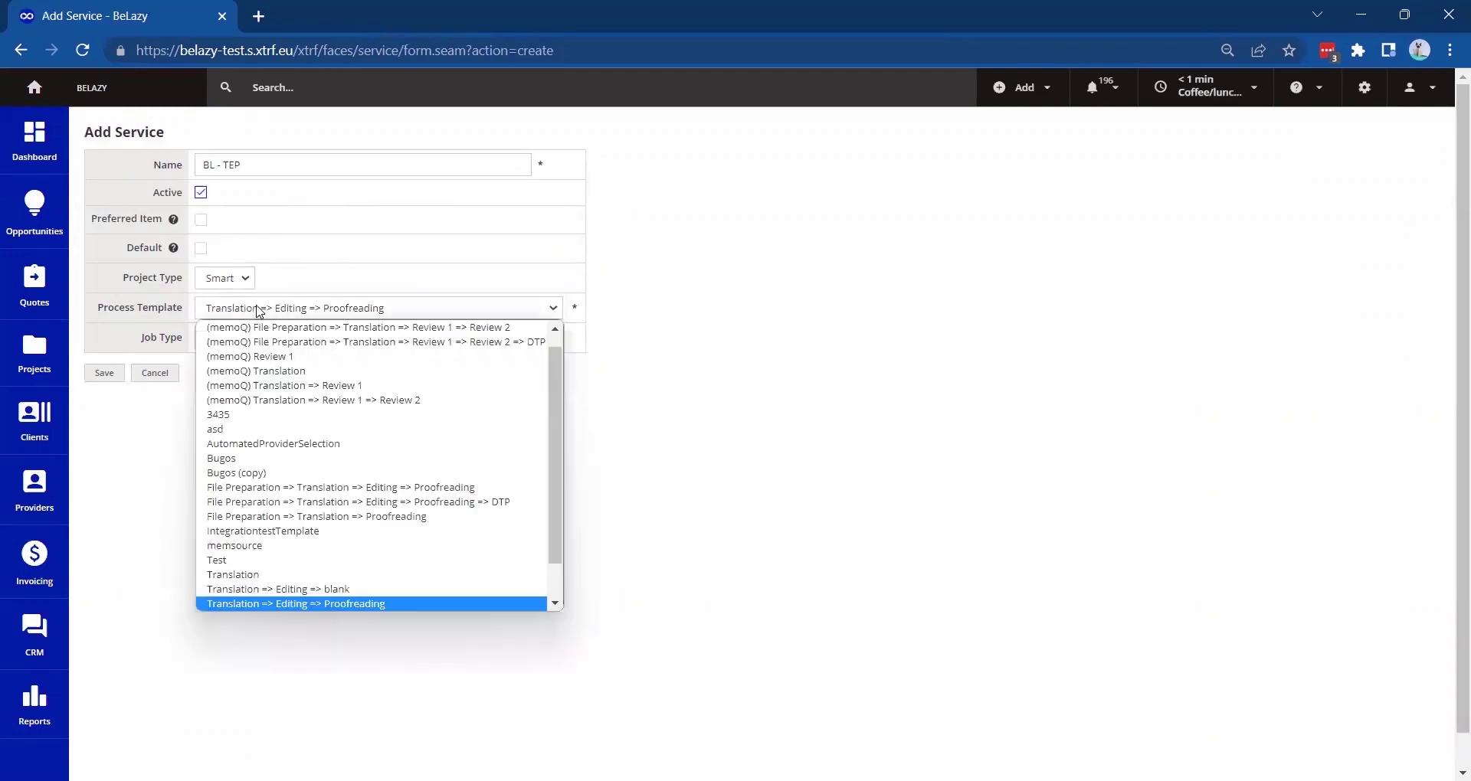
left_click(258, 310)
left_click(356, 344)
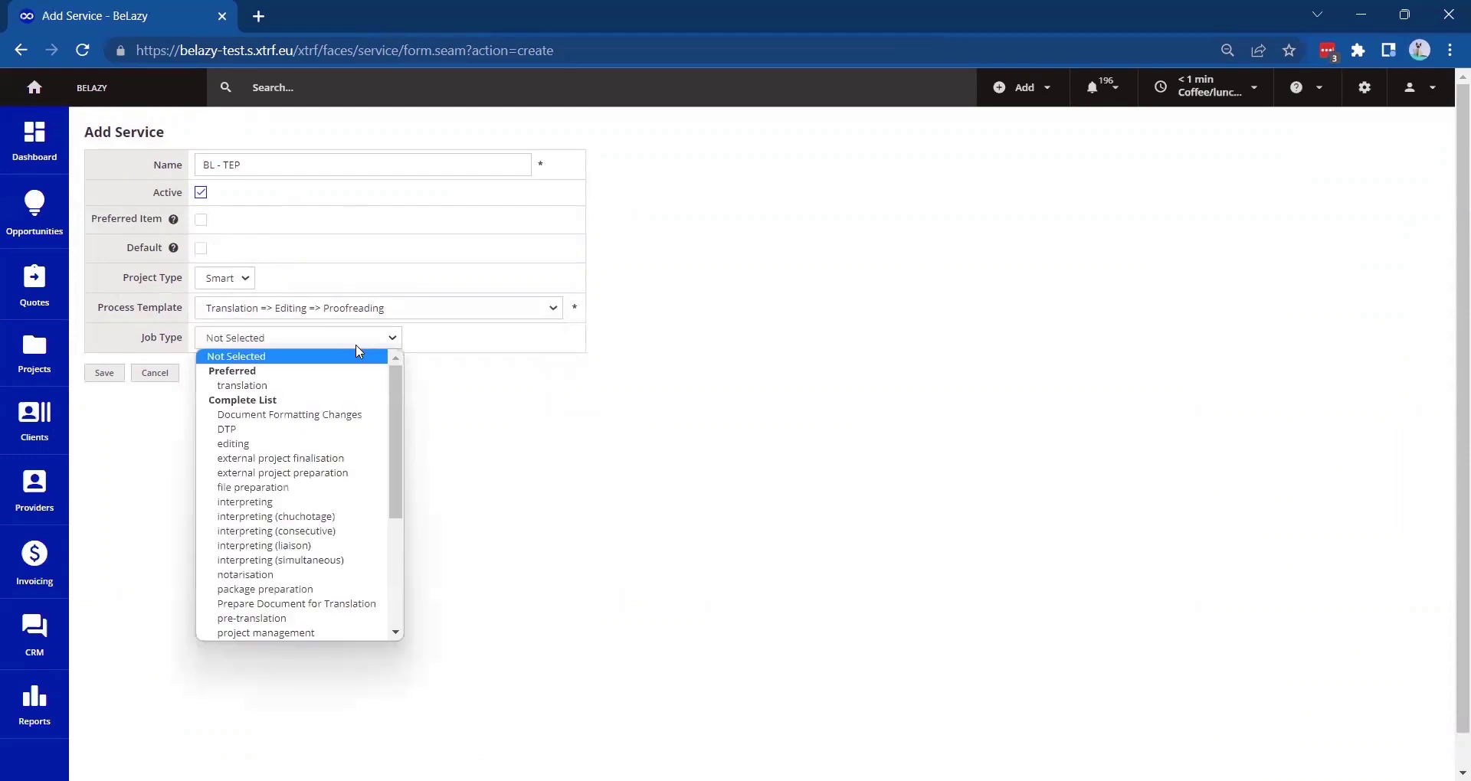
scroll(331, 513, "down", 5)
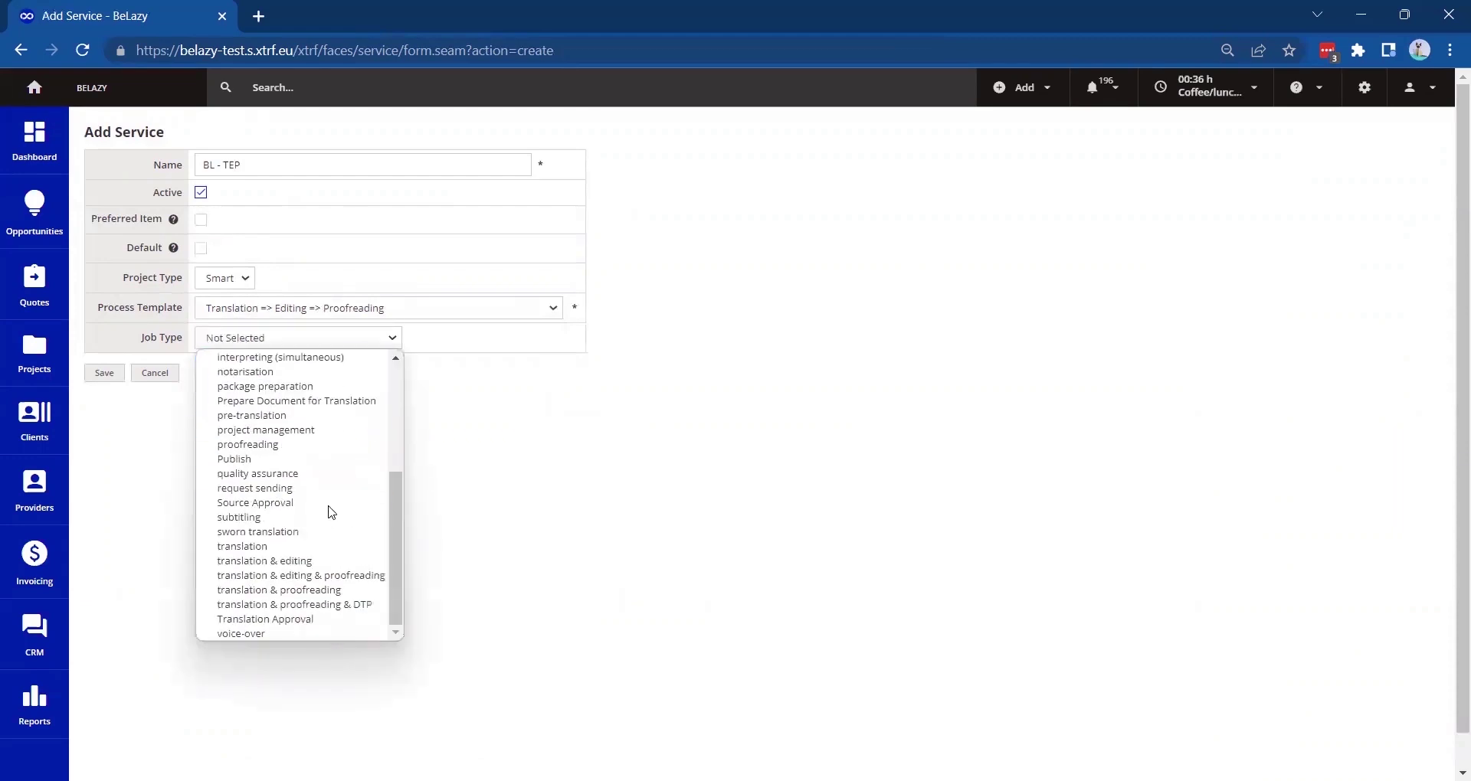
left_click(307, 575)
left_click(104, 373)
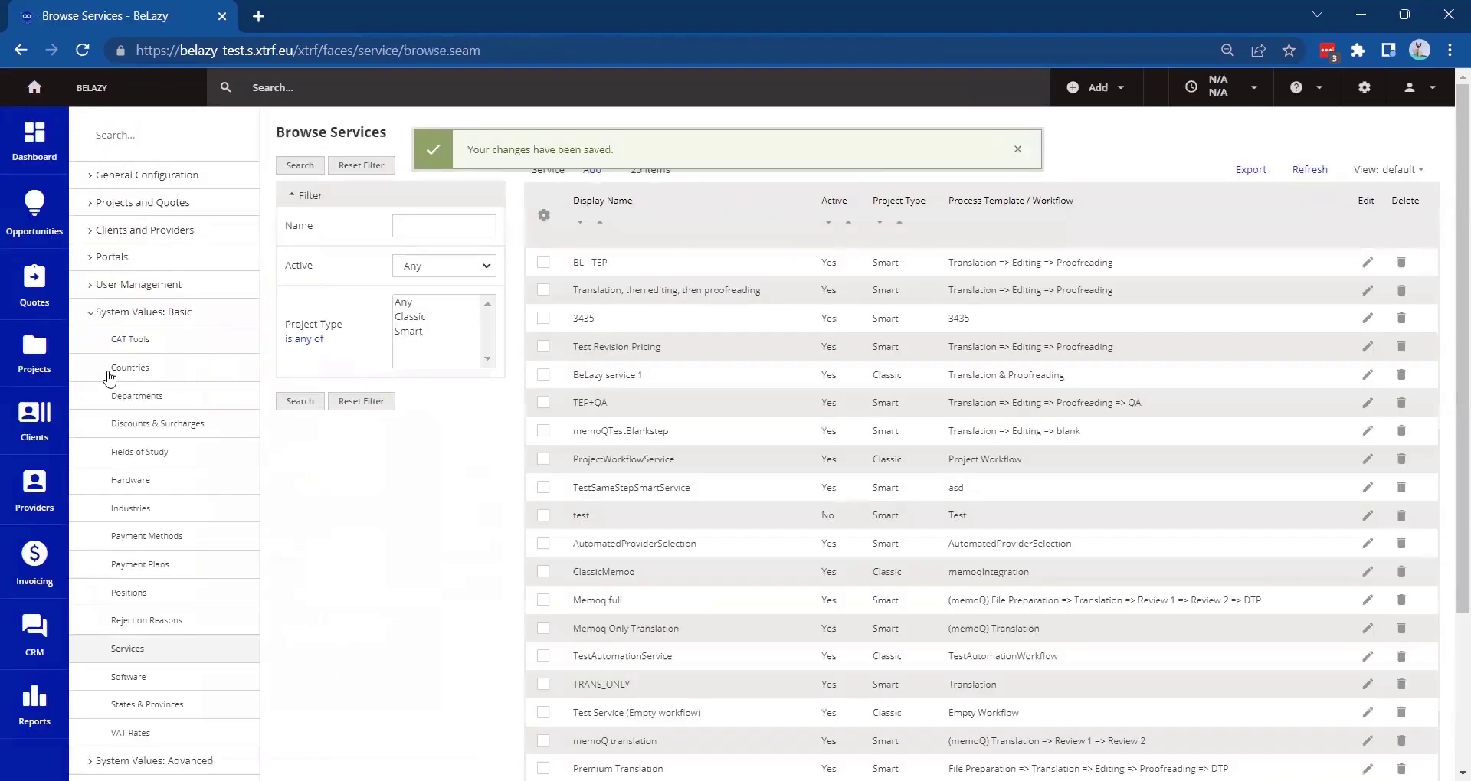
Open the list of calculation units under the advanced system values
scroll(191, 550, "down", 3)
left_click(110, 590)
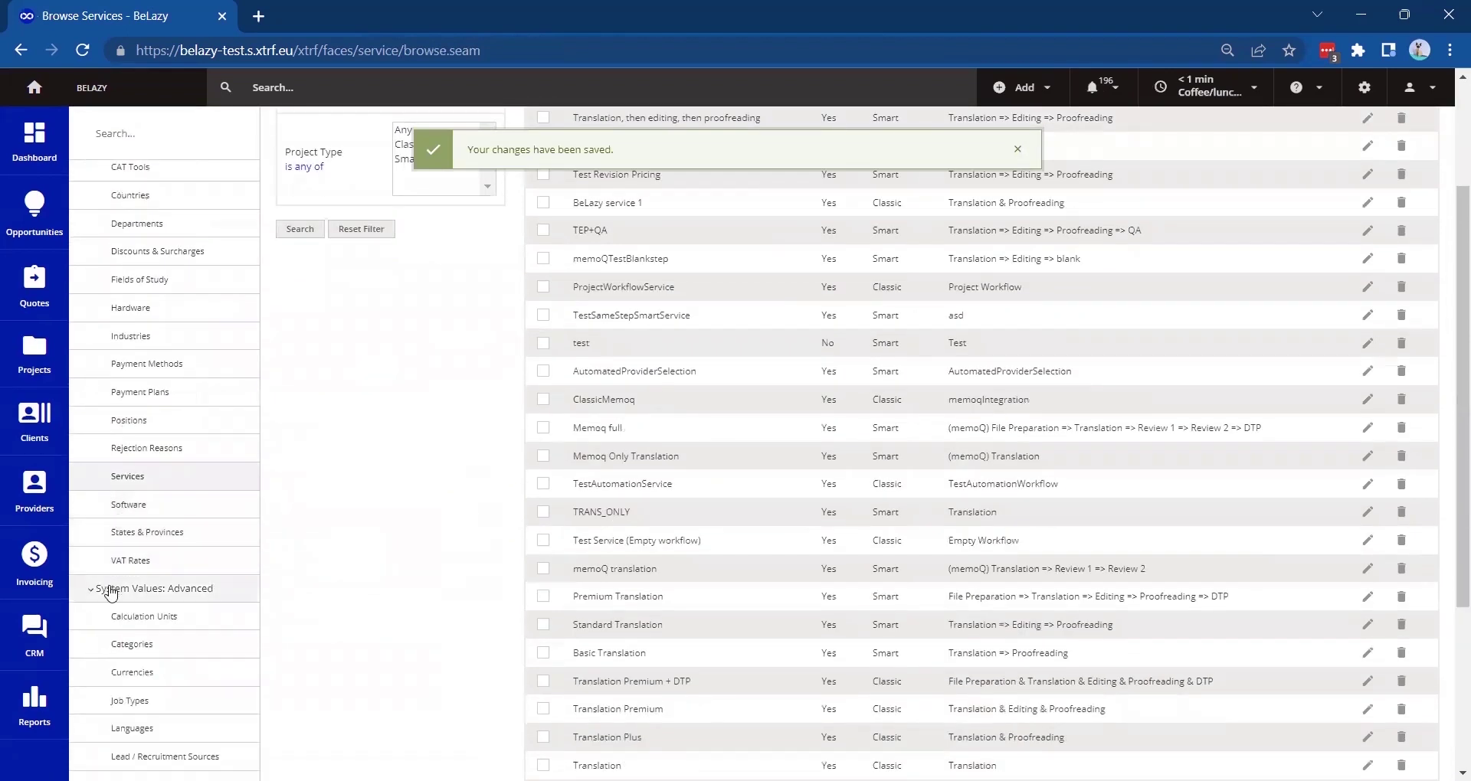
scroll(110, 590, "down", 3)
left_click(129, 471)
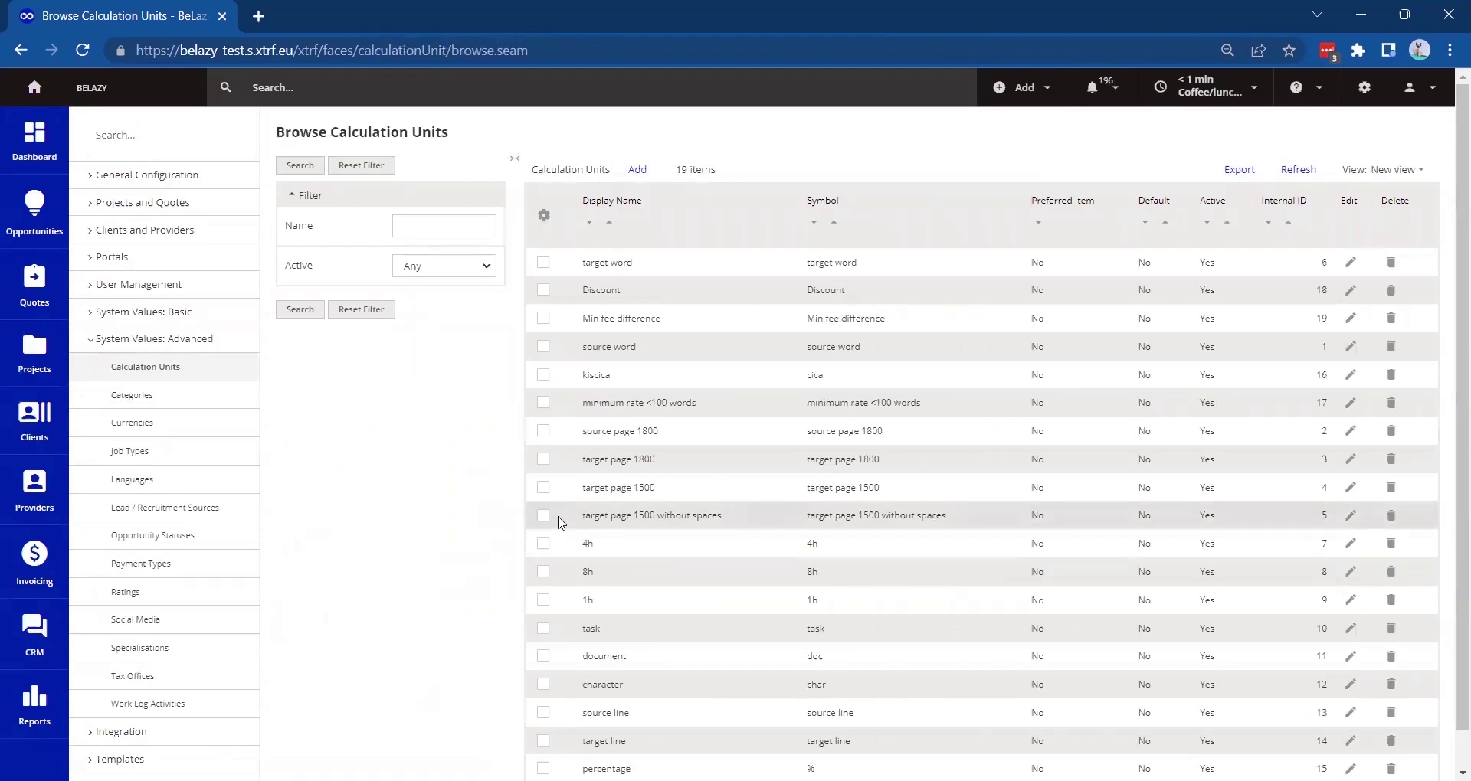
Check the job types assigned to the 1h calculation unit, including proofreading, keep the unit active and save it
left_click(588, 604)
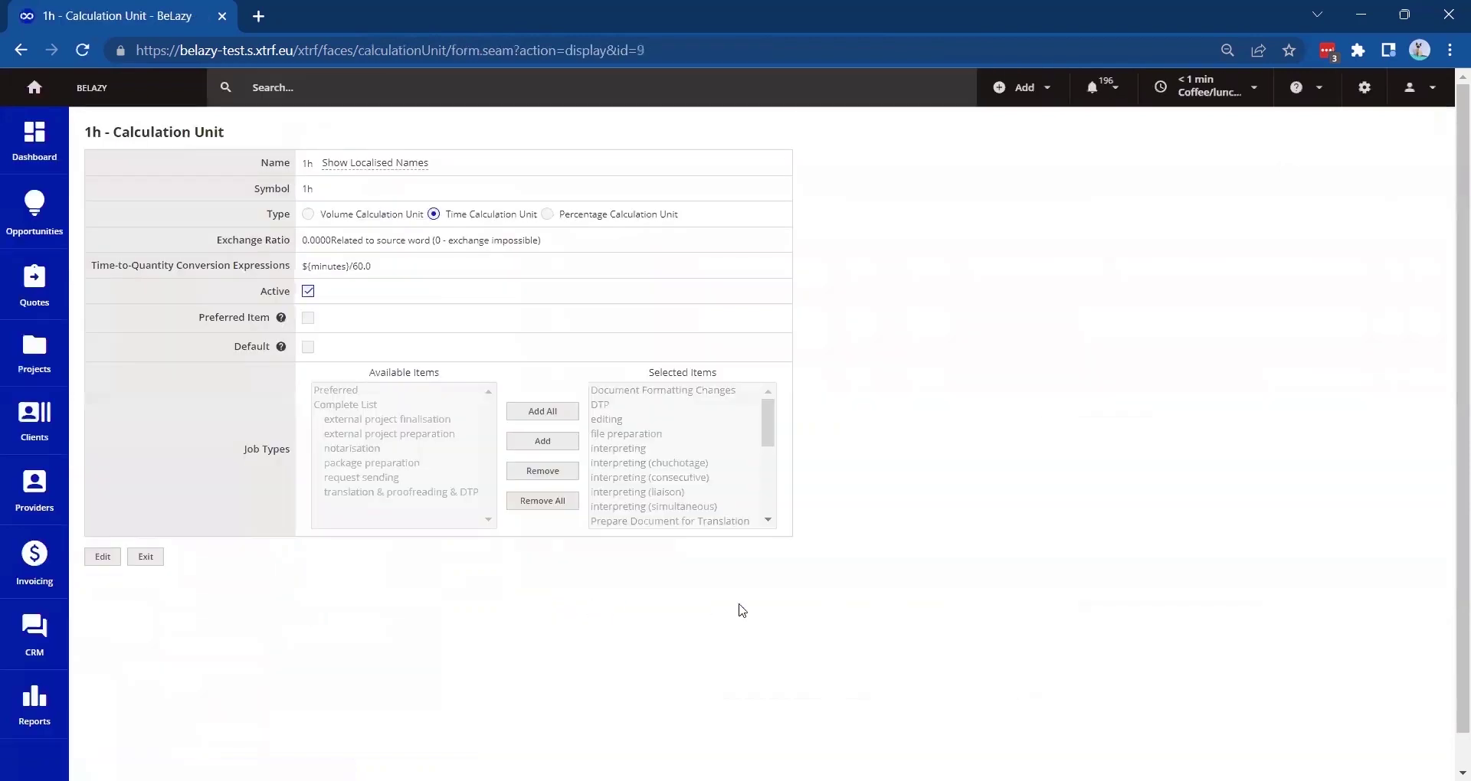
left_click(102, 557)
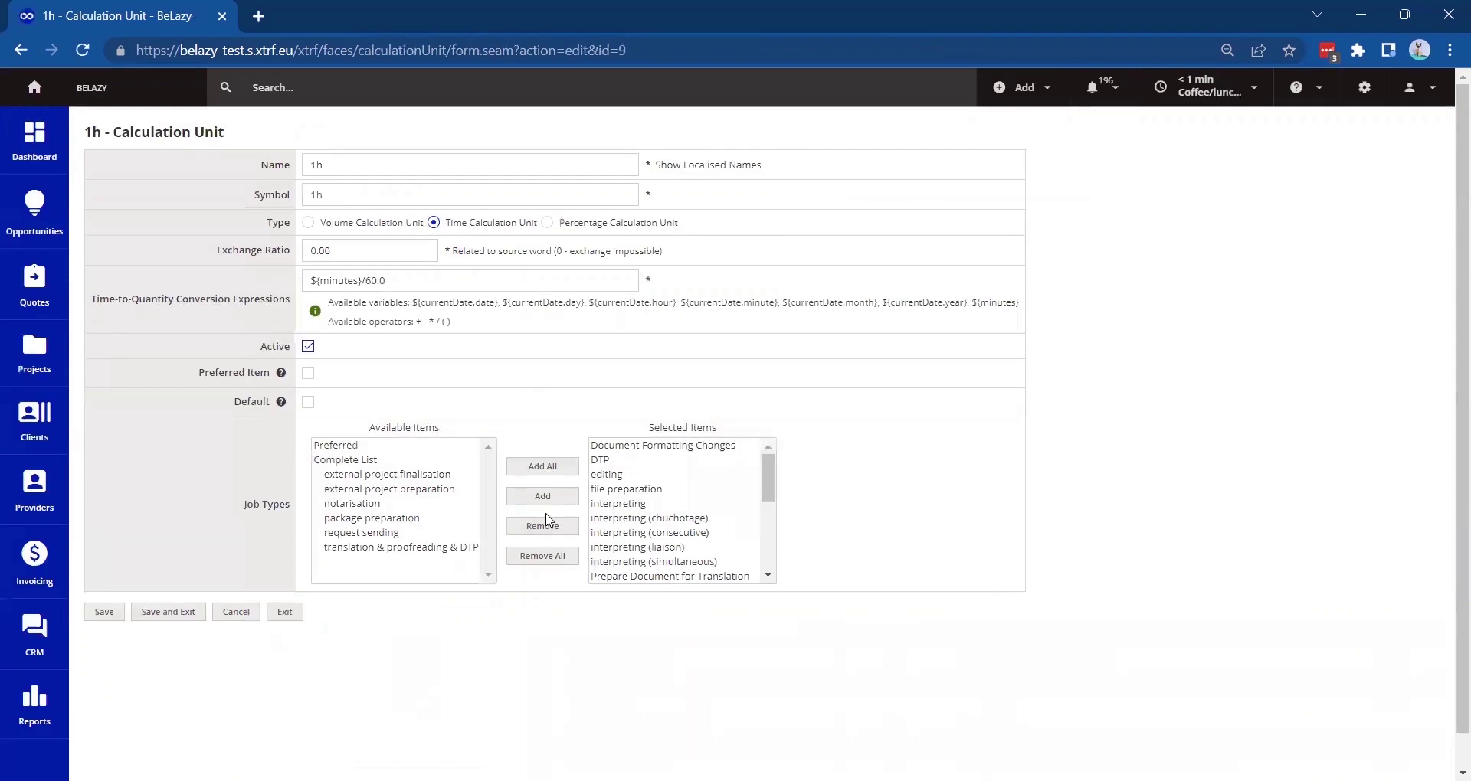
scroll(680, 509, "down", 3)
left_click(621, 497)
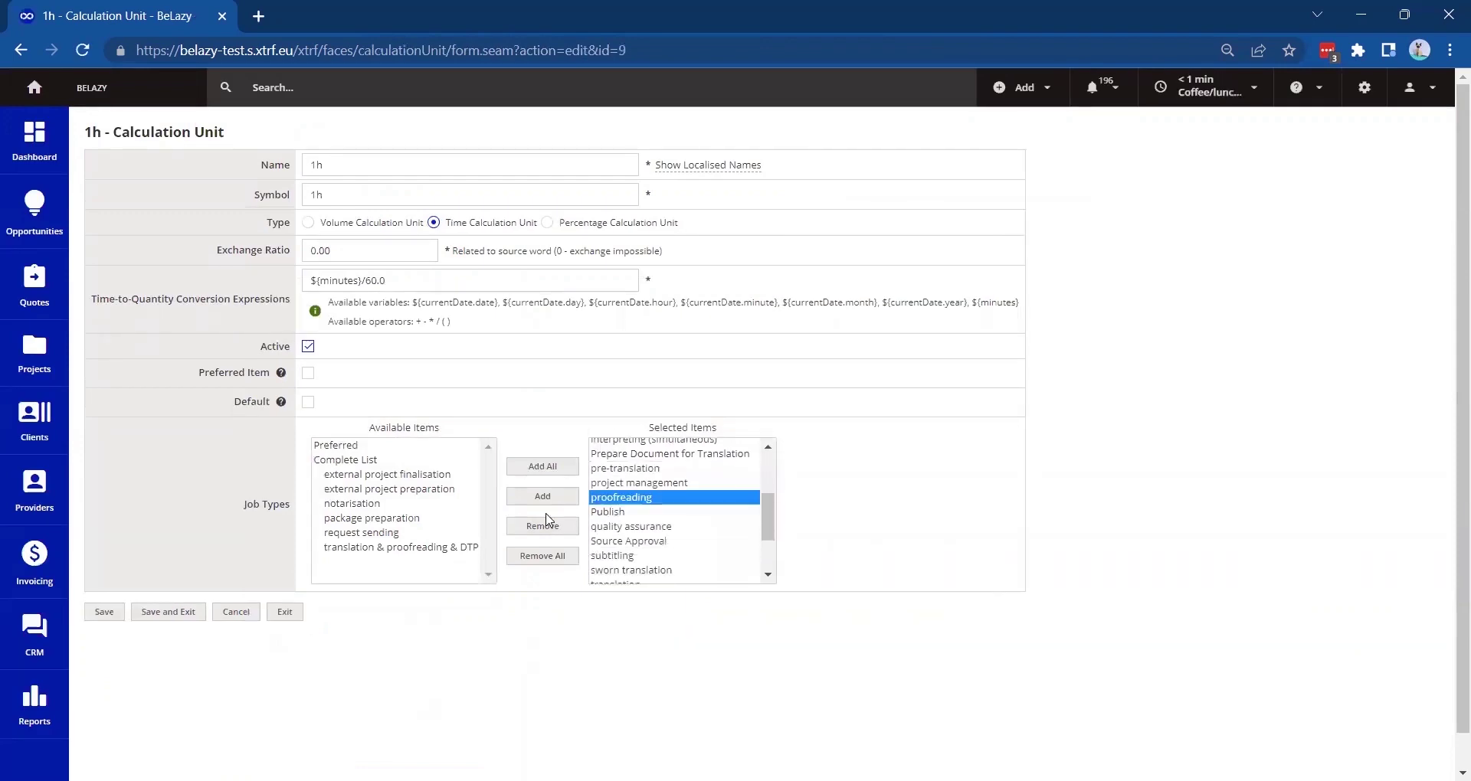
left_click(309, 347)
left_click(308, 347)
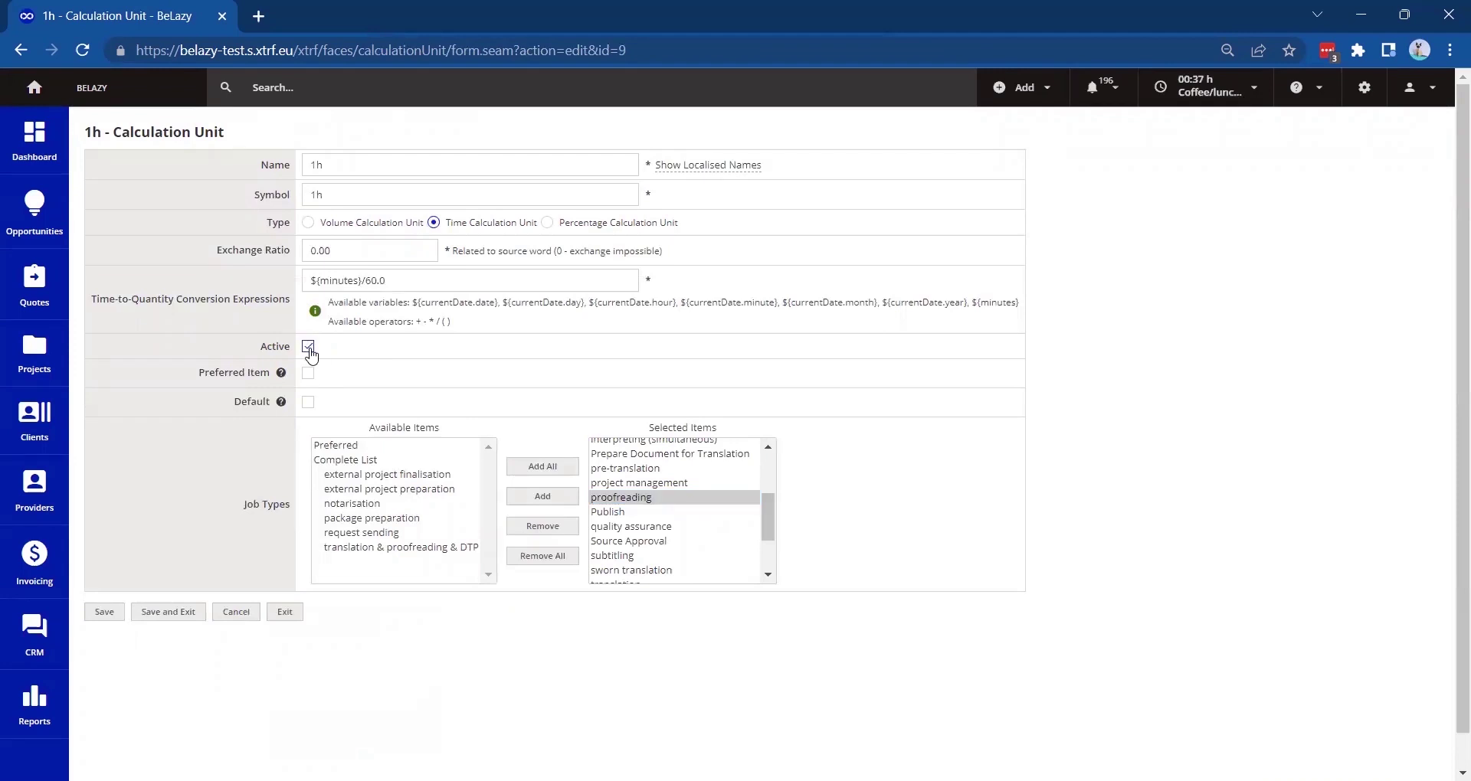
left_click(104, 612)
Open the automations for smart projects and quotes in the configuration
left_click(1366, 90)
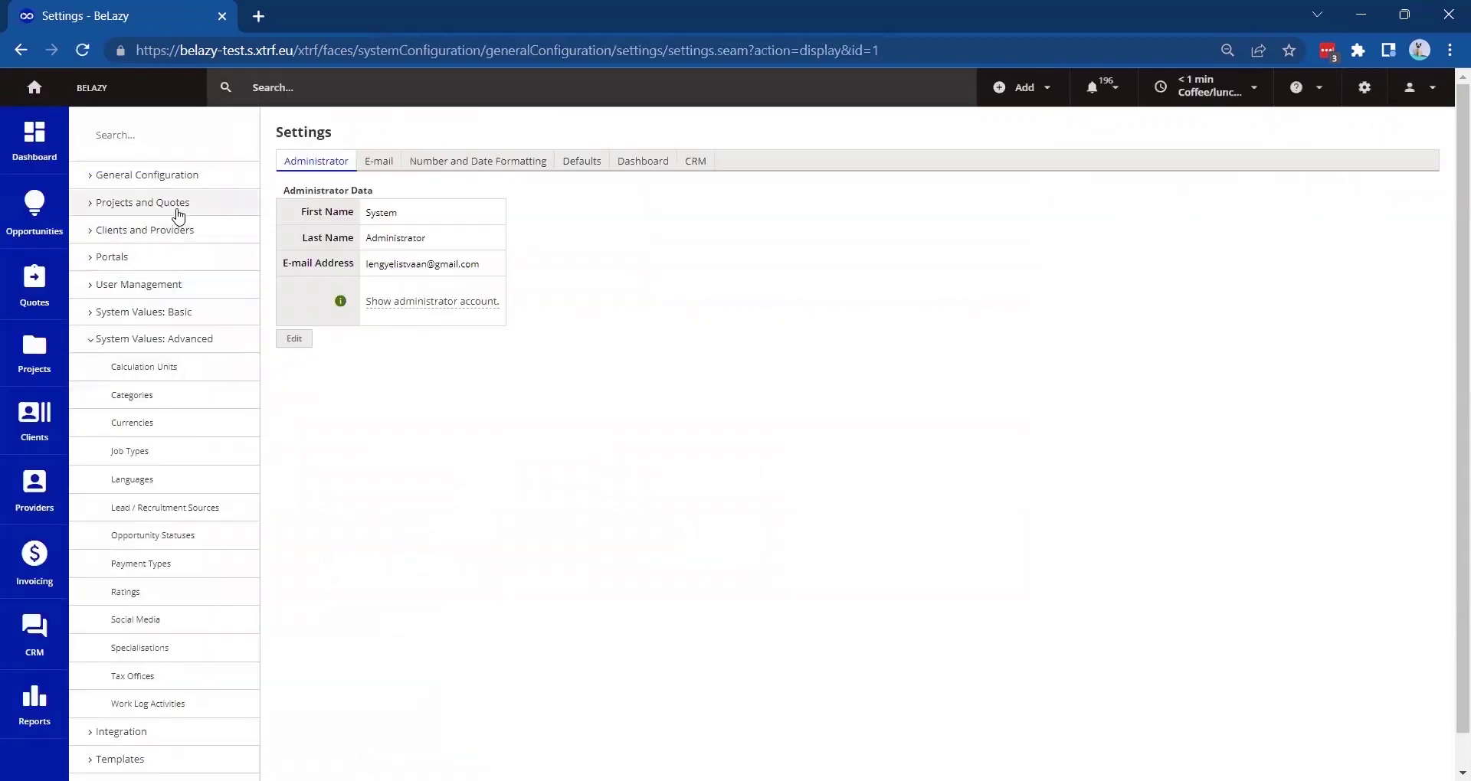
left_click(179, 203)
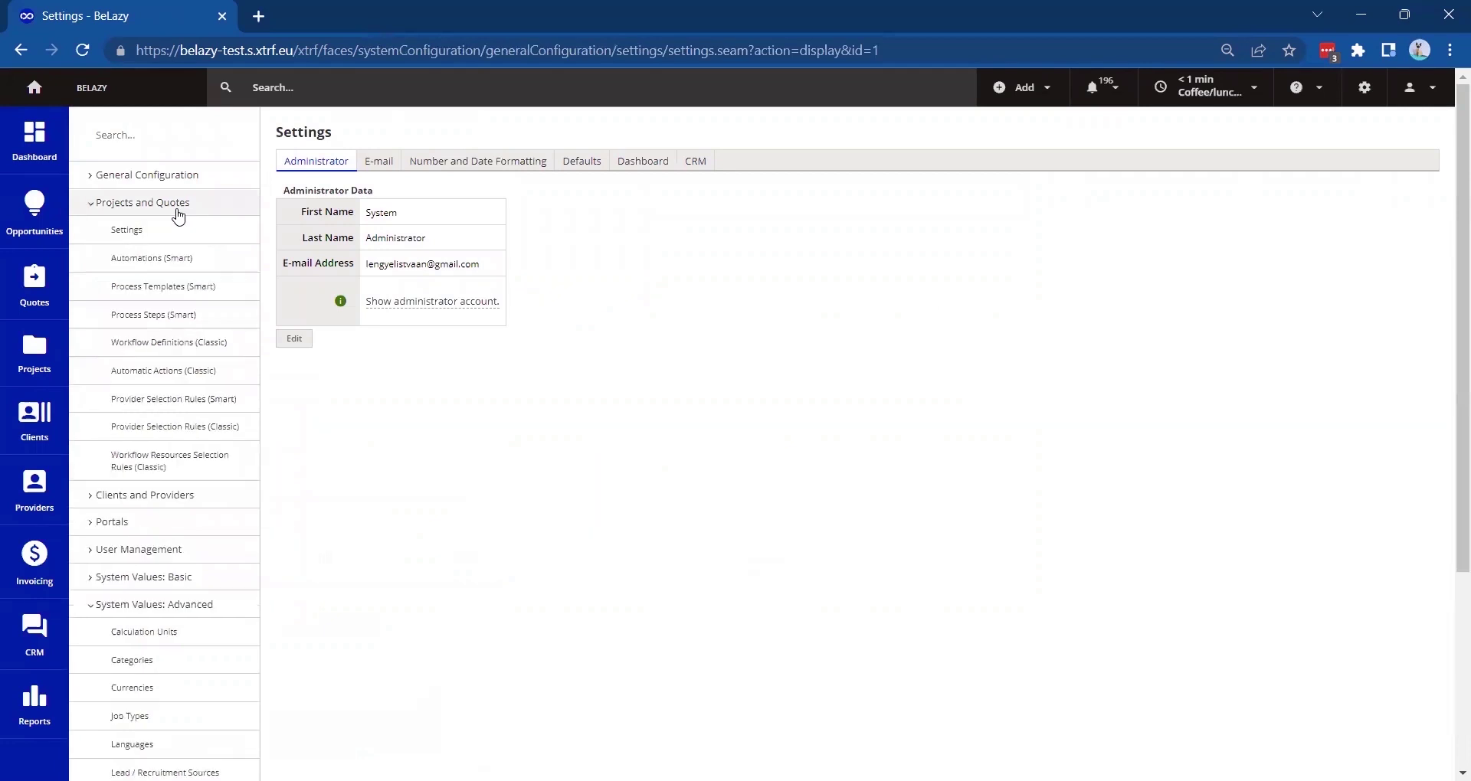
left_click(165, 260)
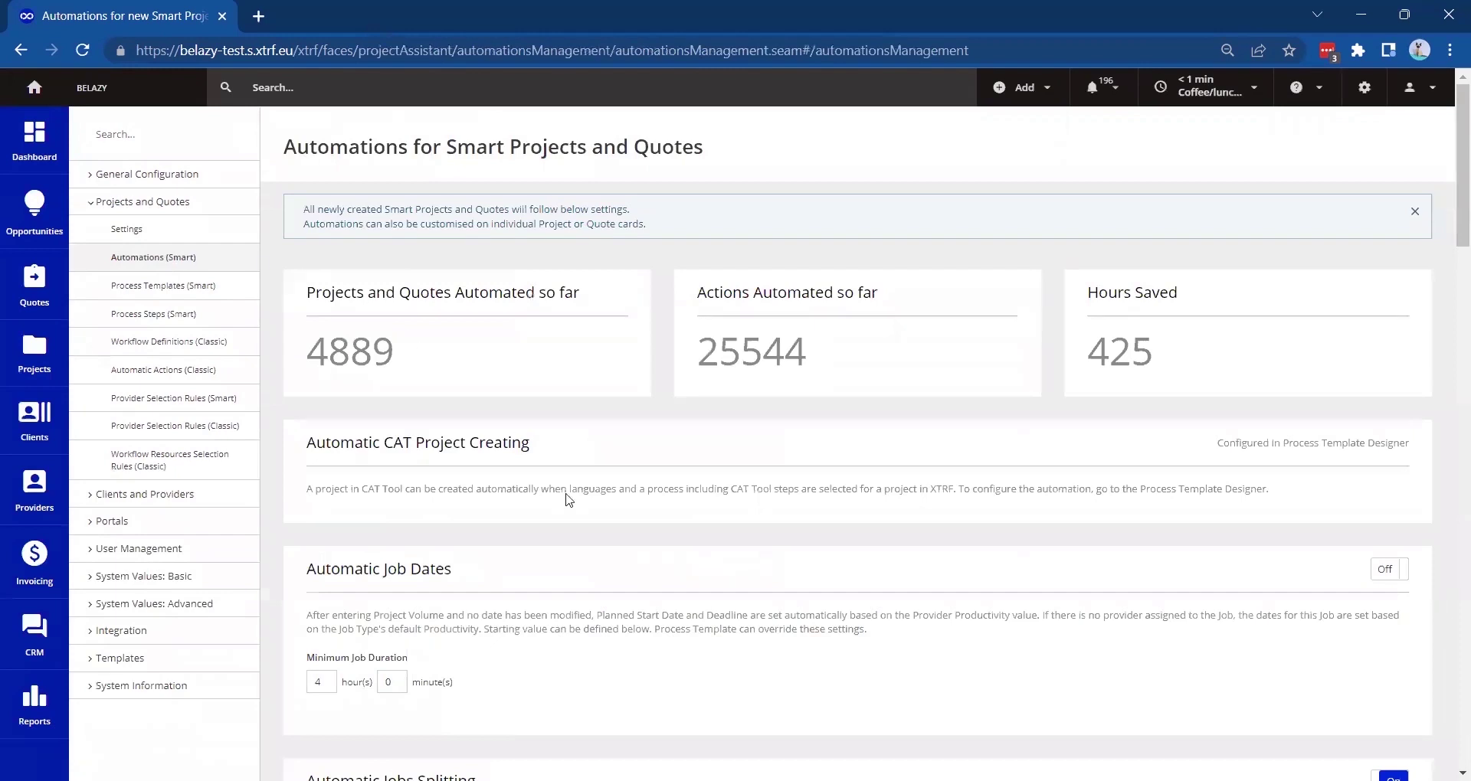
Add the BL - TEP service to Automatic Receivables with its default state on, and switch all other services off there
scroll(568, 499, "down", 7)
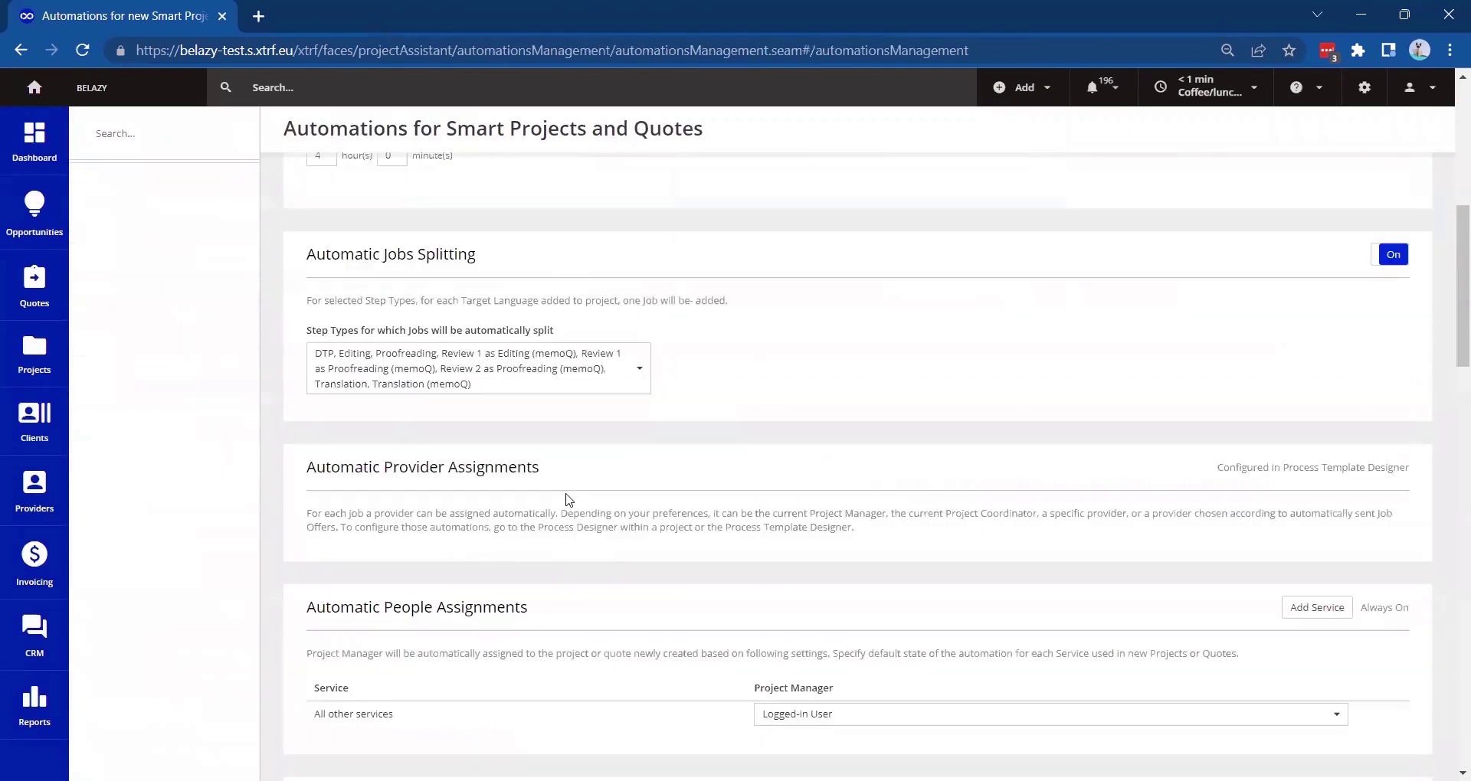
scroll(568, 499, "down", 10)
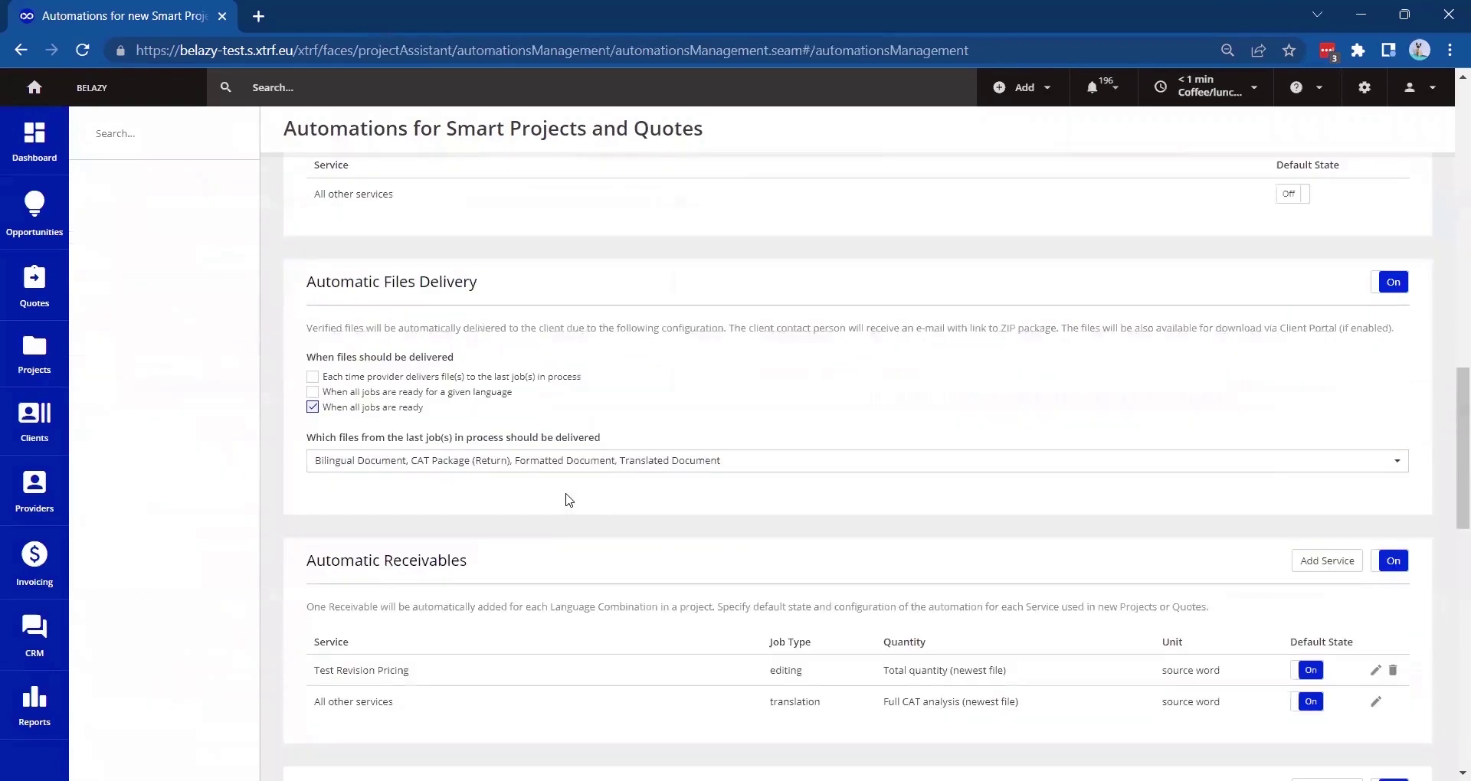
scroll(568, 499, "down", 4)
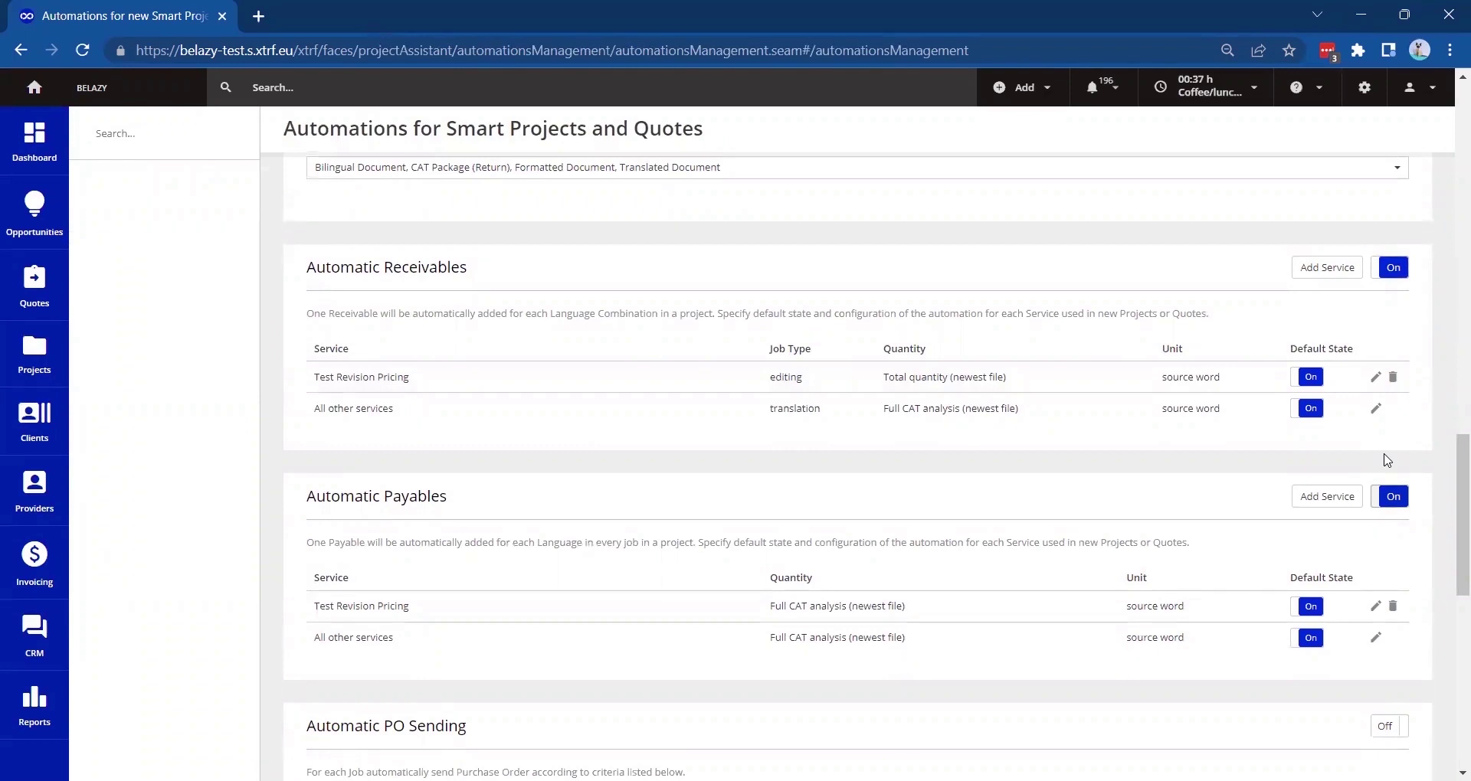
left_click(1313, 266)
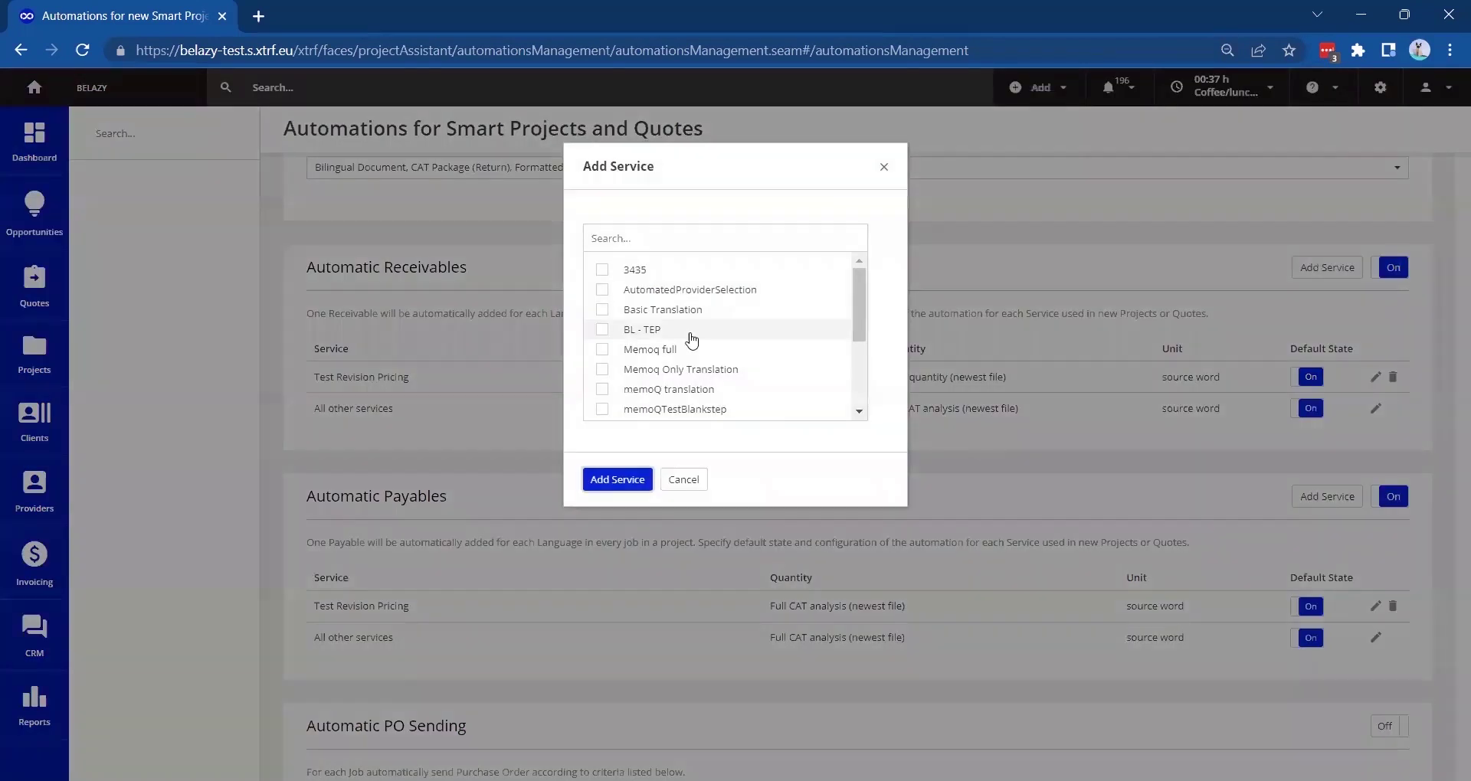
left_click(602, 332)
scroll(602, 333, "down", 3)
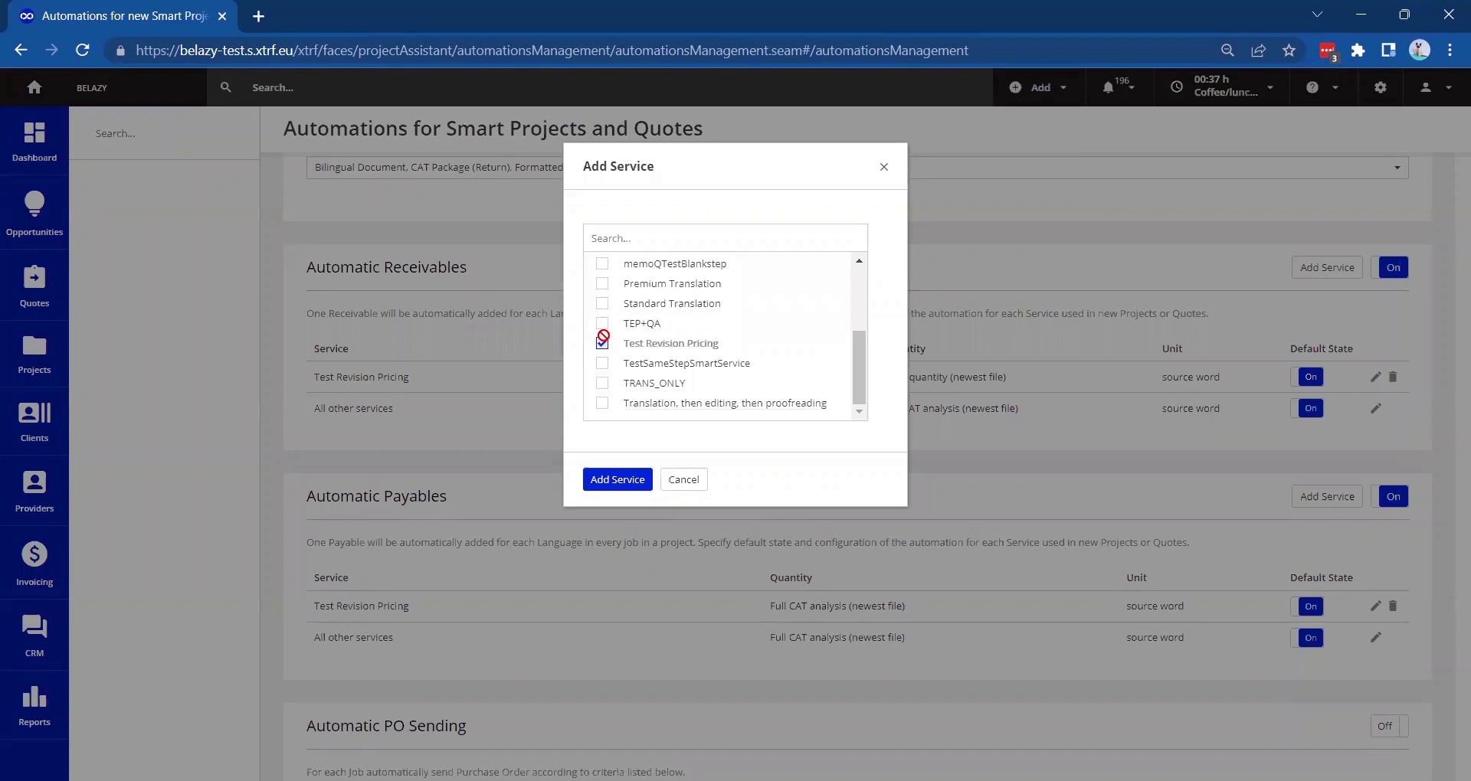
left_click(616, 477)
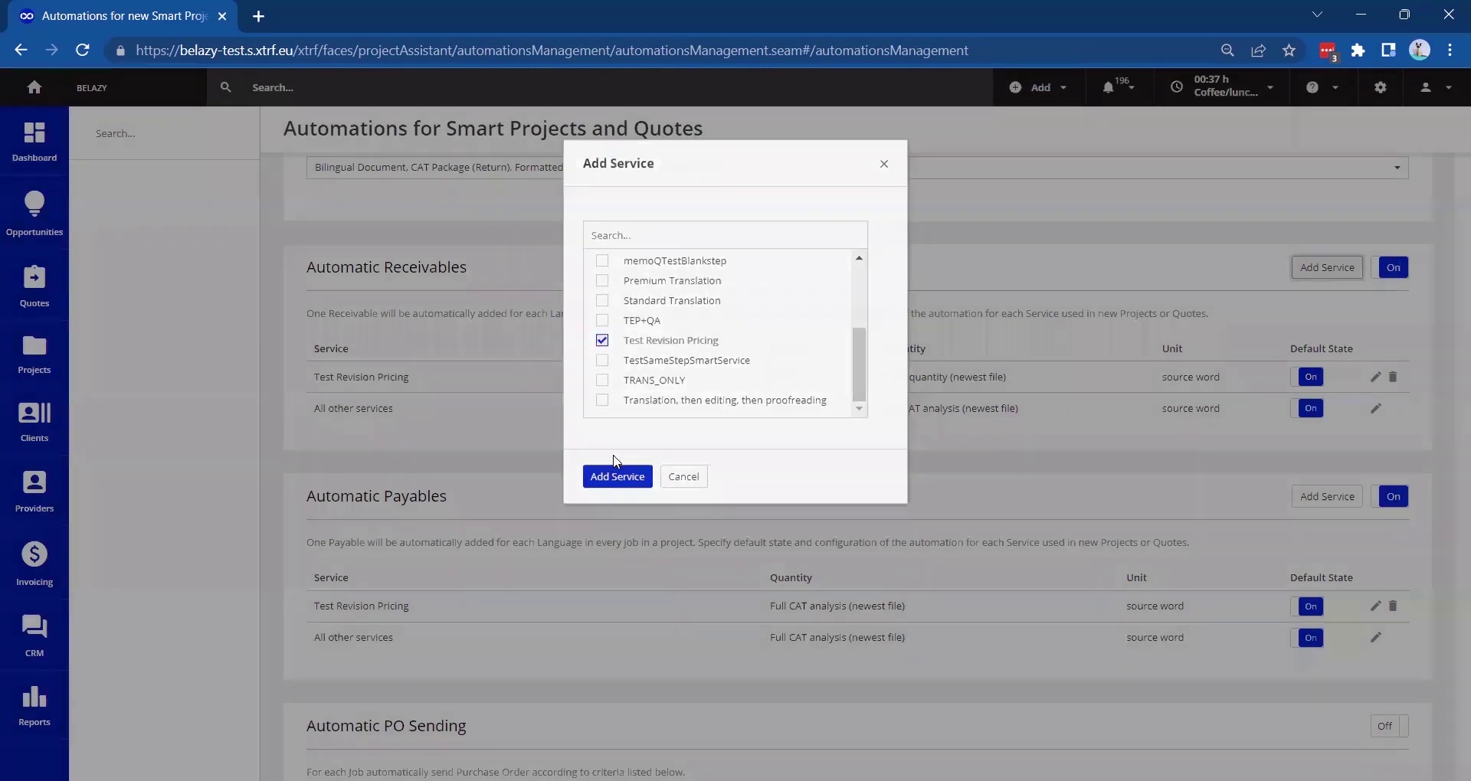
left_click(1299, 377)
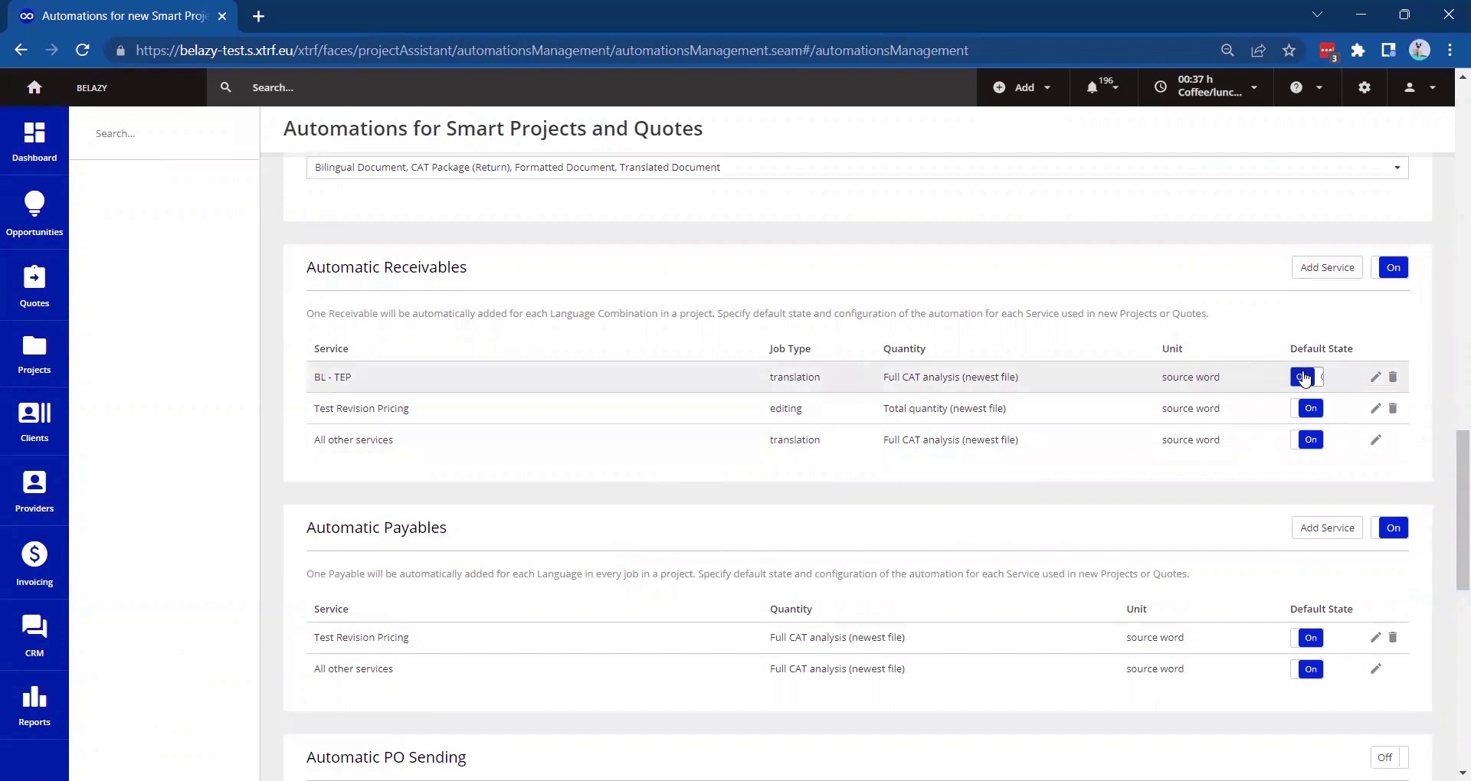
left_click(1304, 446)
Add the BL - TEP service to Automatic Payables with its default state on, and switch all other services off there
scroll(1124, 385, "down", 1)
left_click(1321, 442)
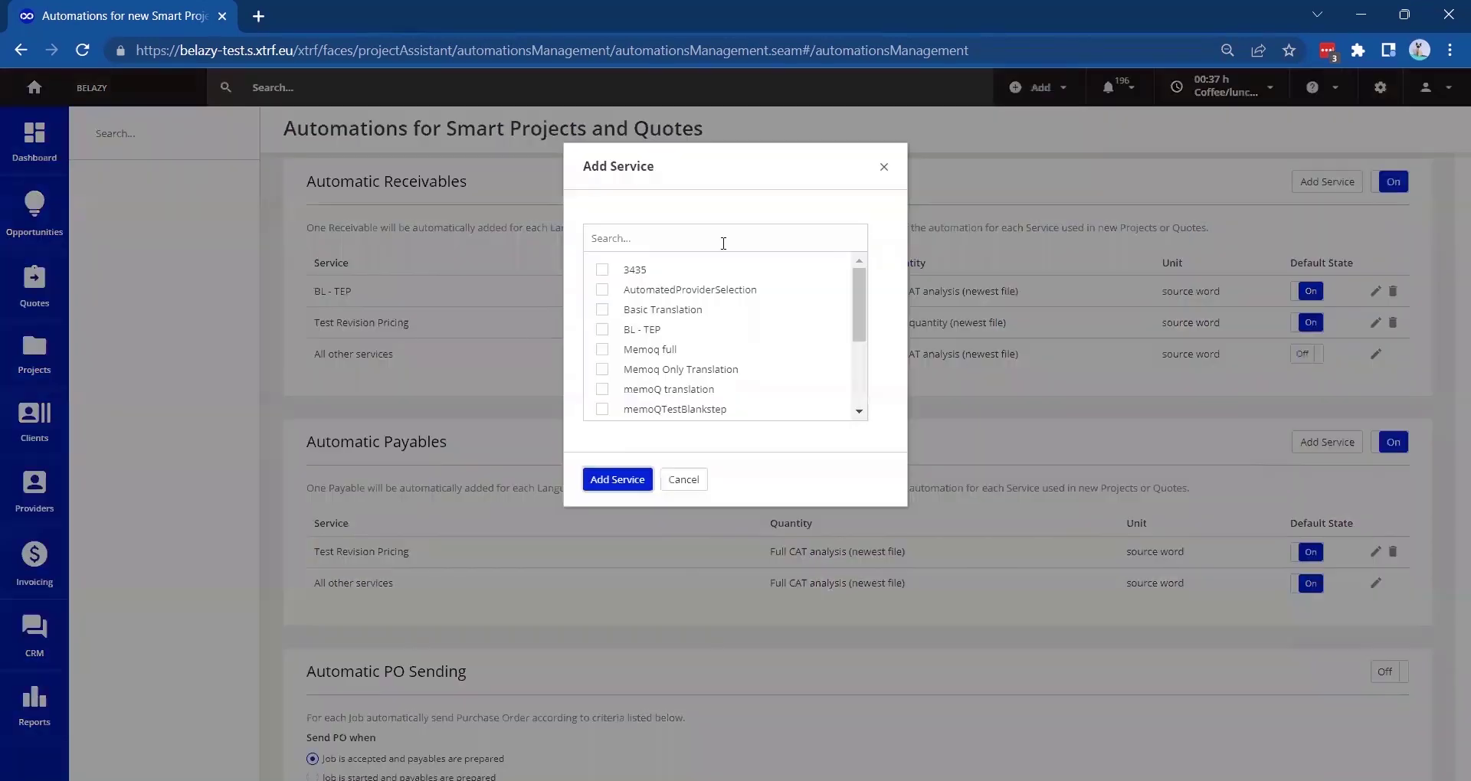
left_click(642, 330)
left_click(613, 472)
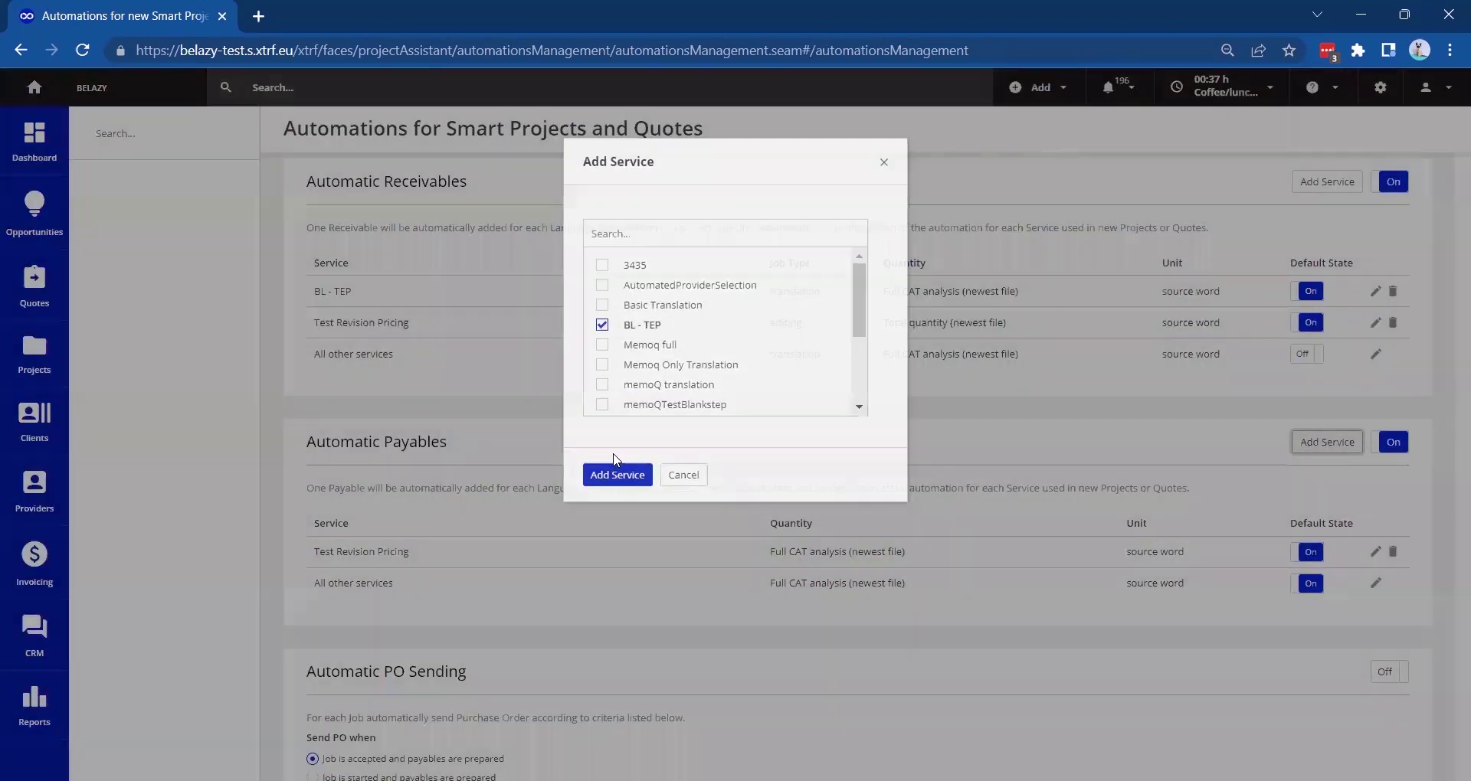
left_click(1306, 553)
left_click(1302, 616)
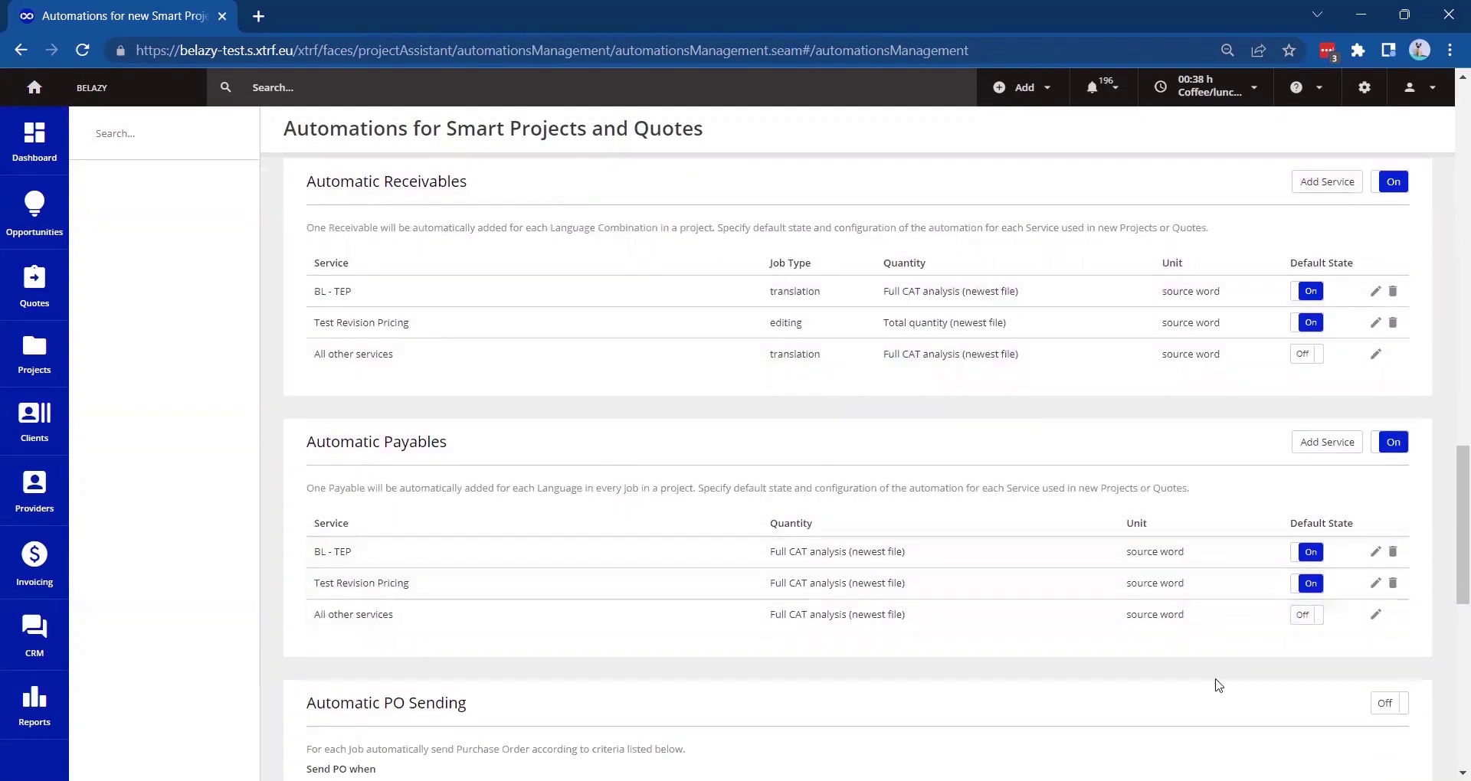
scroll(1218, 685, "down", 1)
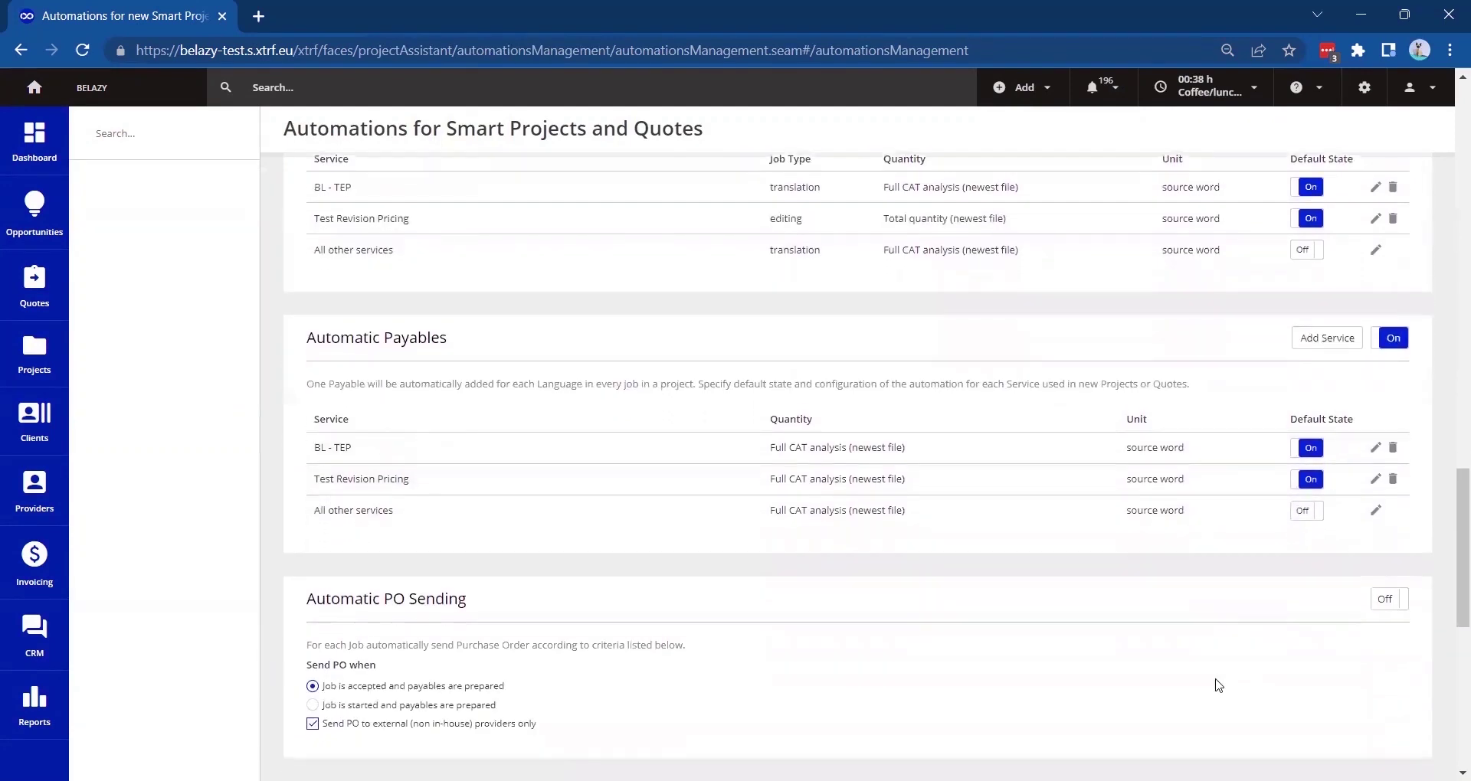
scroll(1218, 685, "down", 1)
scroll(1218, 686, "up", 4)
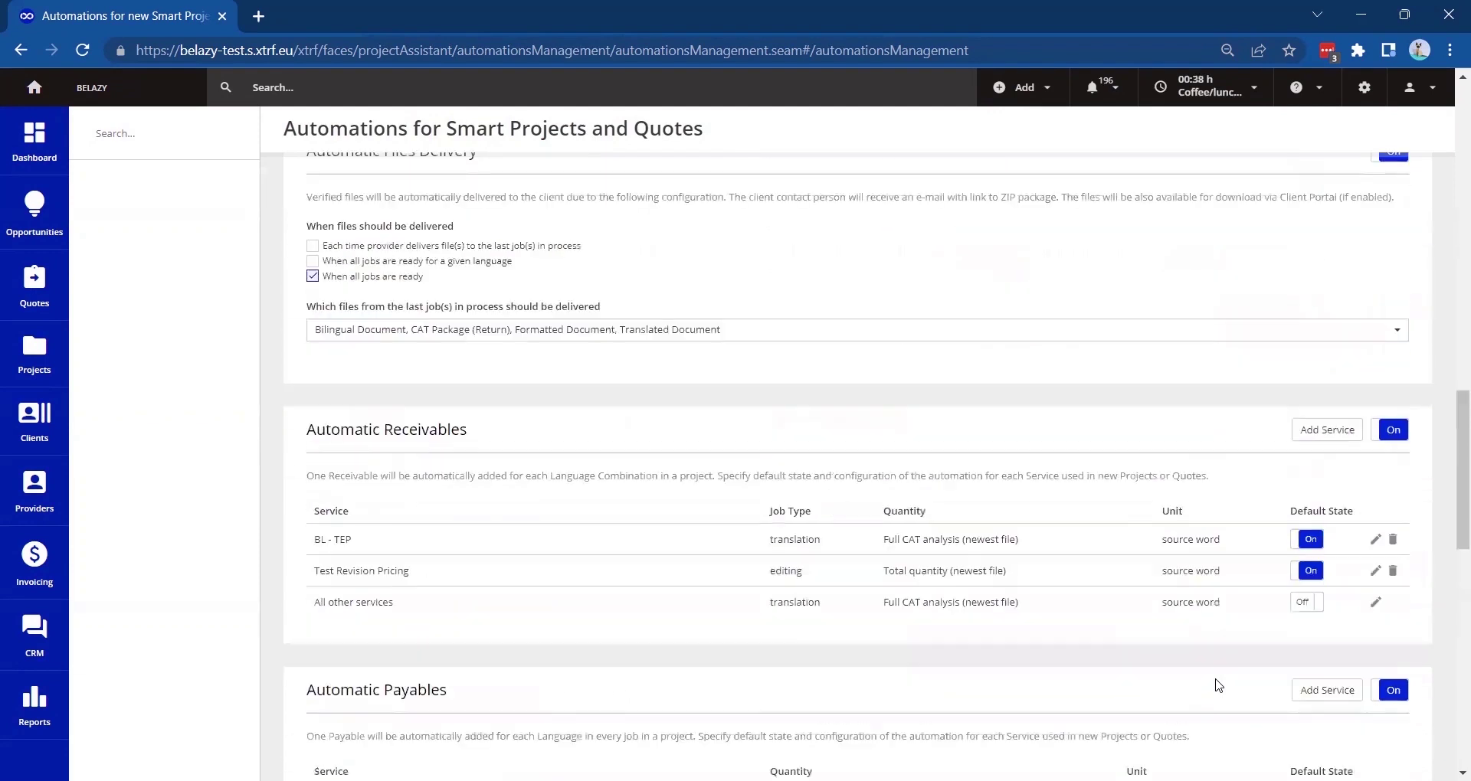
scroll(966, 628, "up", 3)
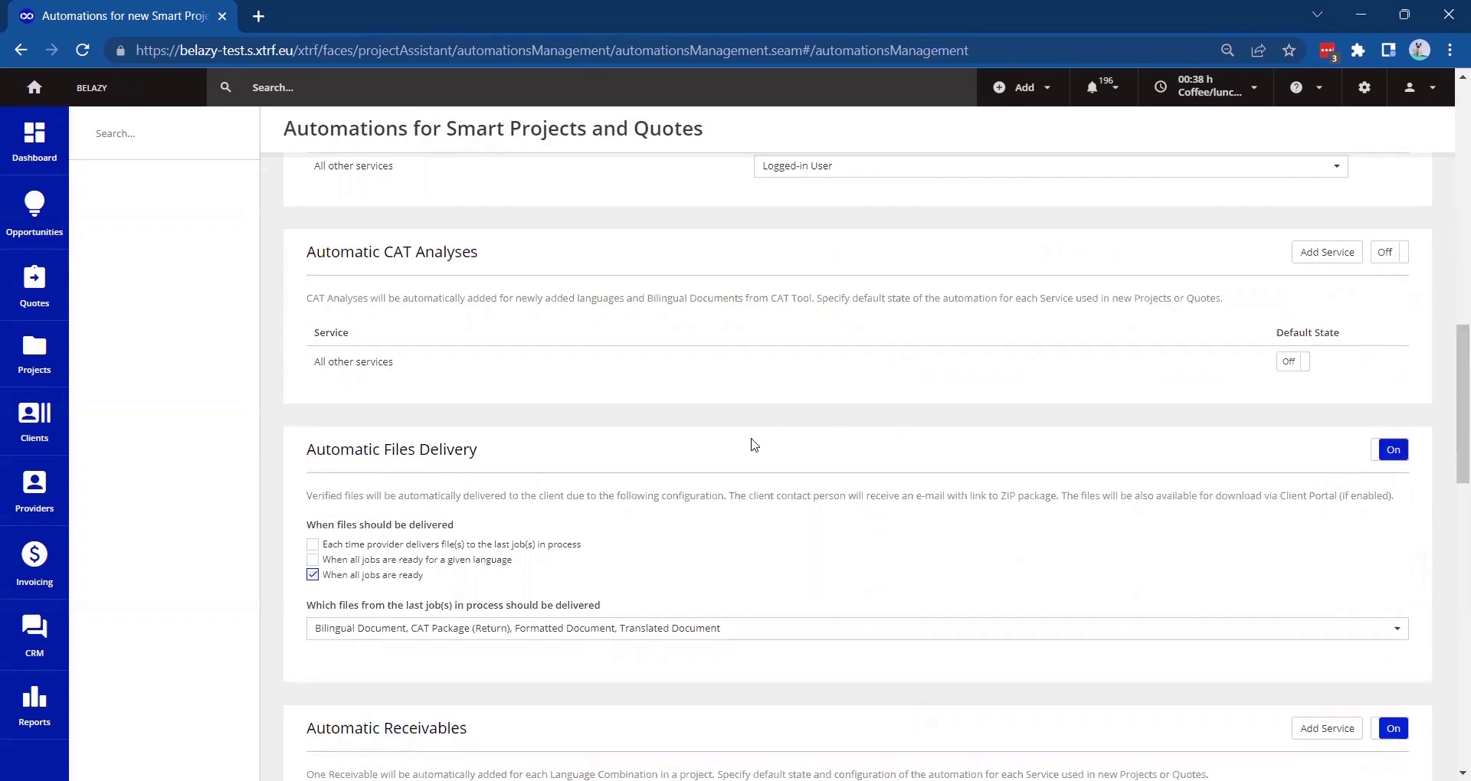
Open the client "1000words customer" and display its contact persons
left_click(20, 435)
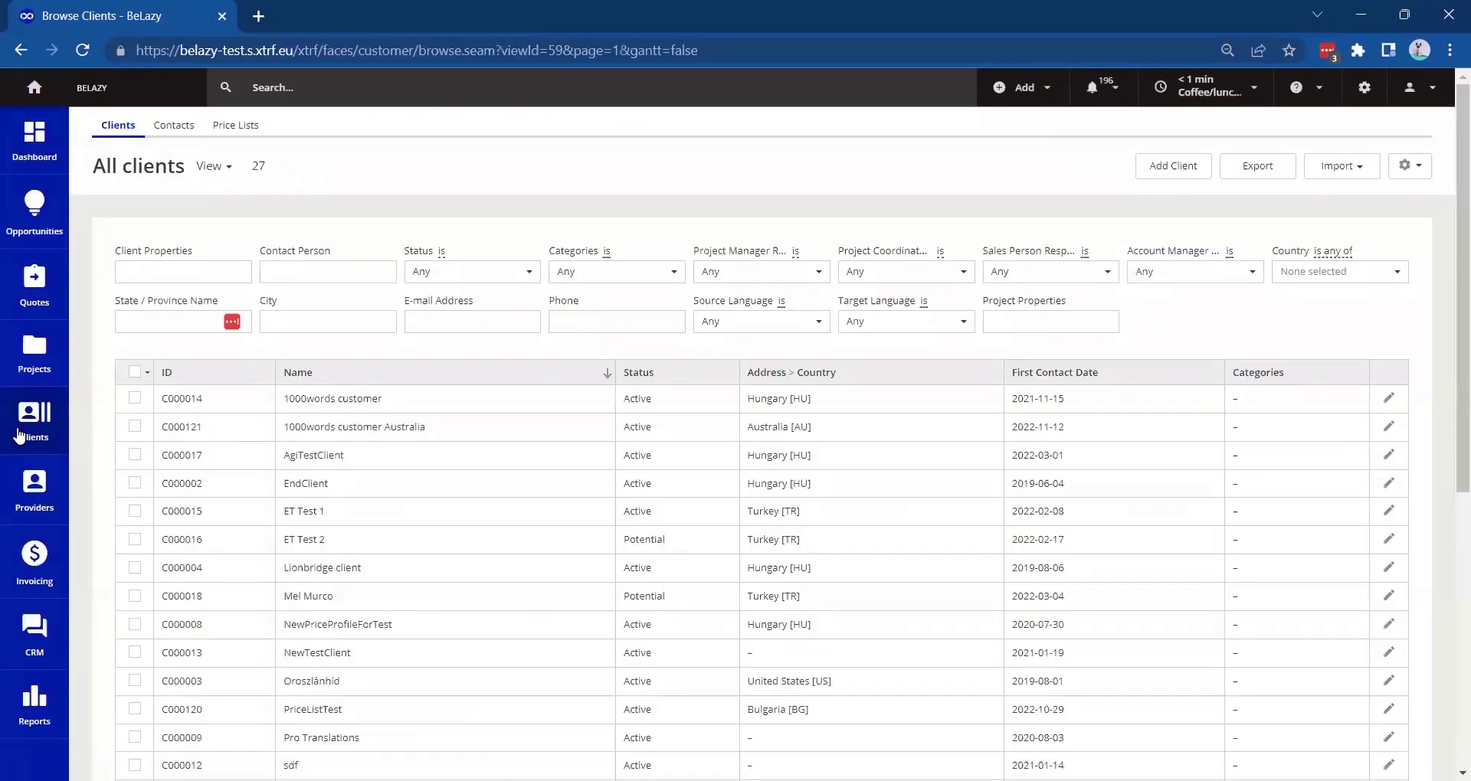
left_click(318, 402)
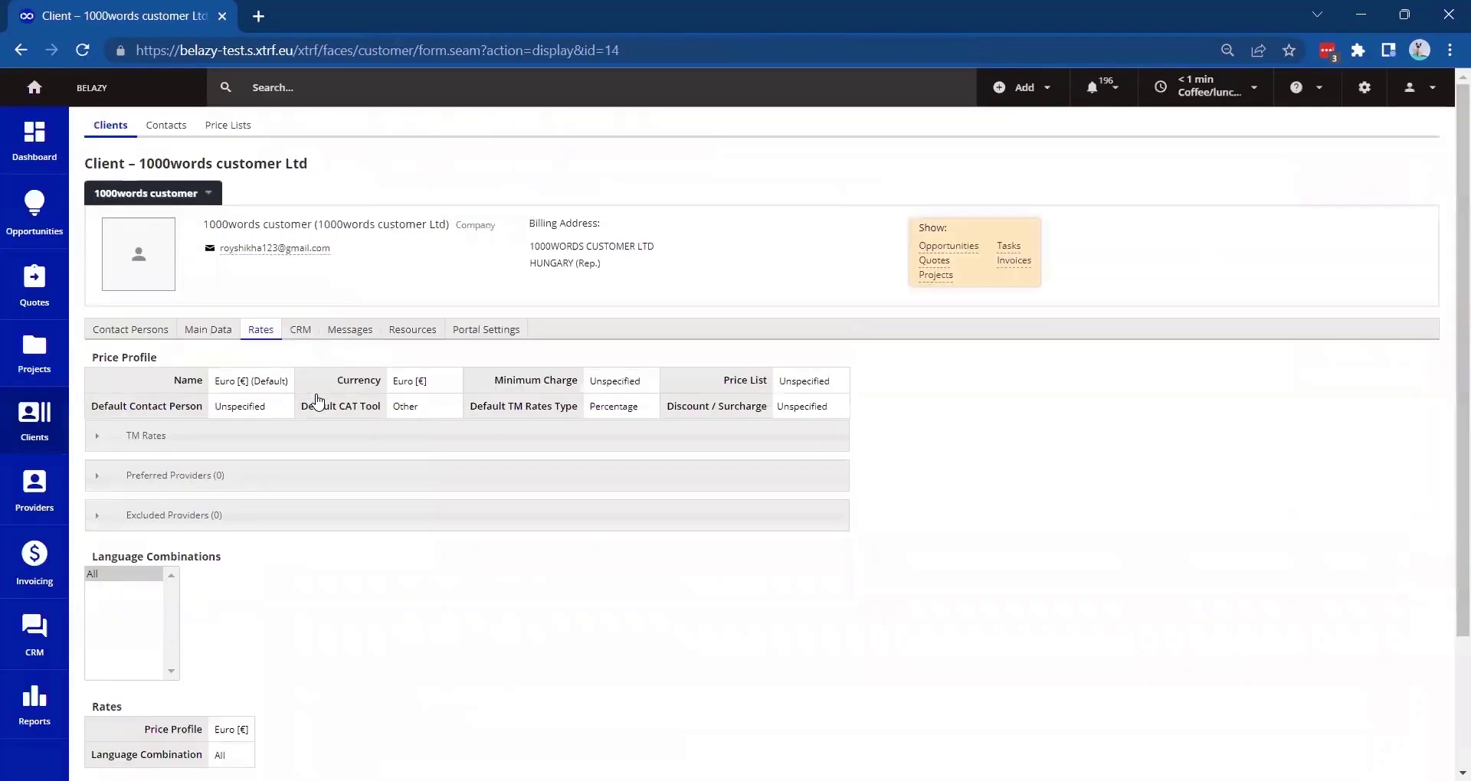
left_click(130, 329)
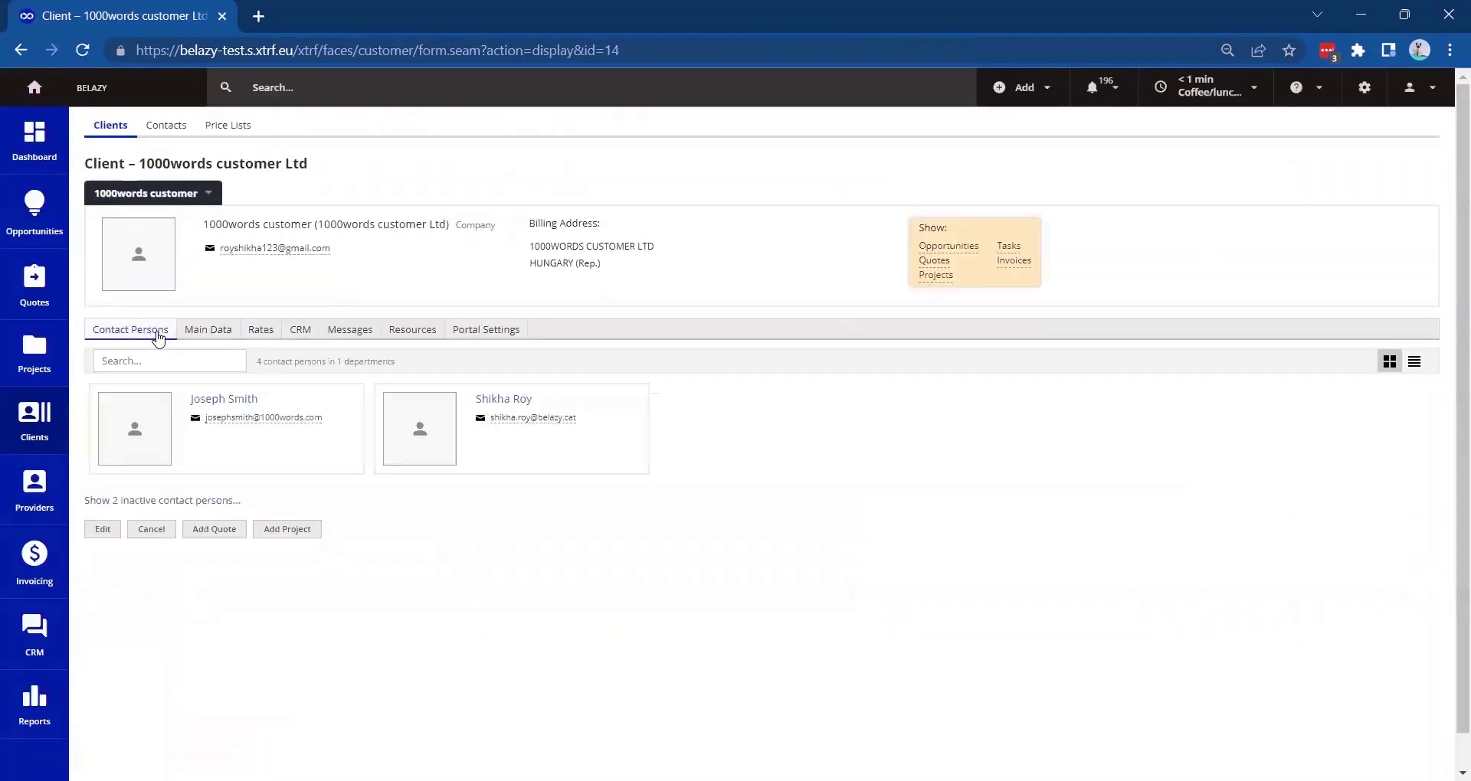
Allow client portal access for the first contact person of 1000words customer, set Manage to All selected offices, and save
left_click(217, 401)
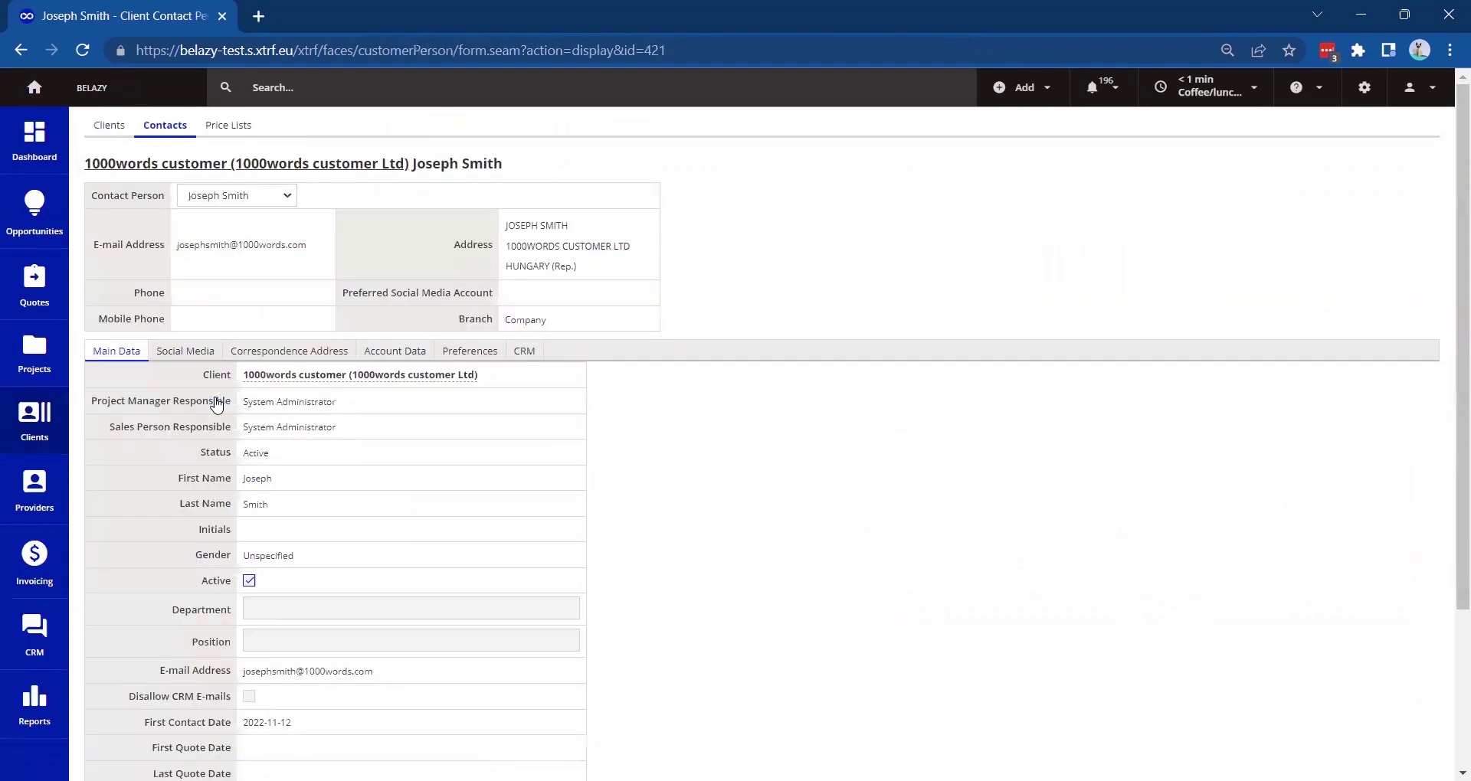
left_click(398, 354)
left_click(103, 453)
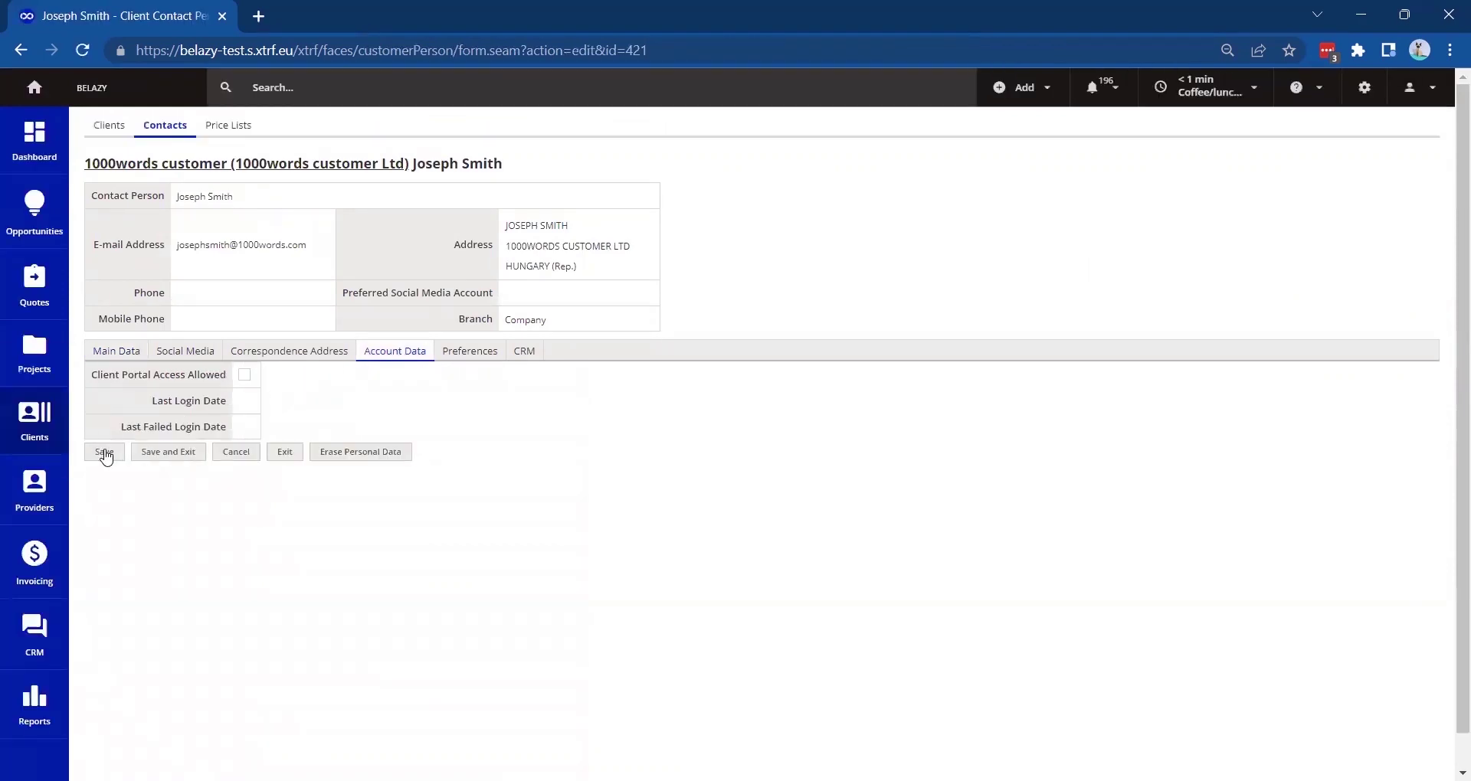
left_click(244, 374)
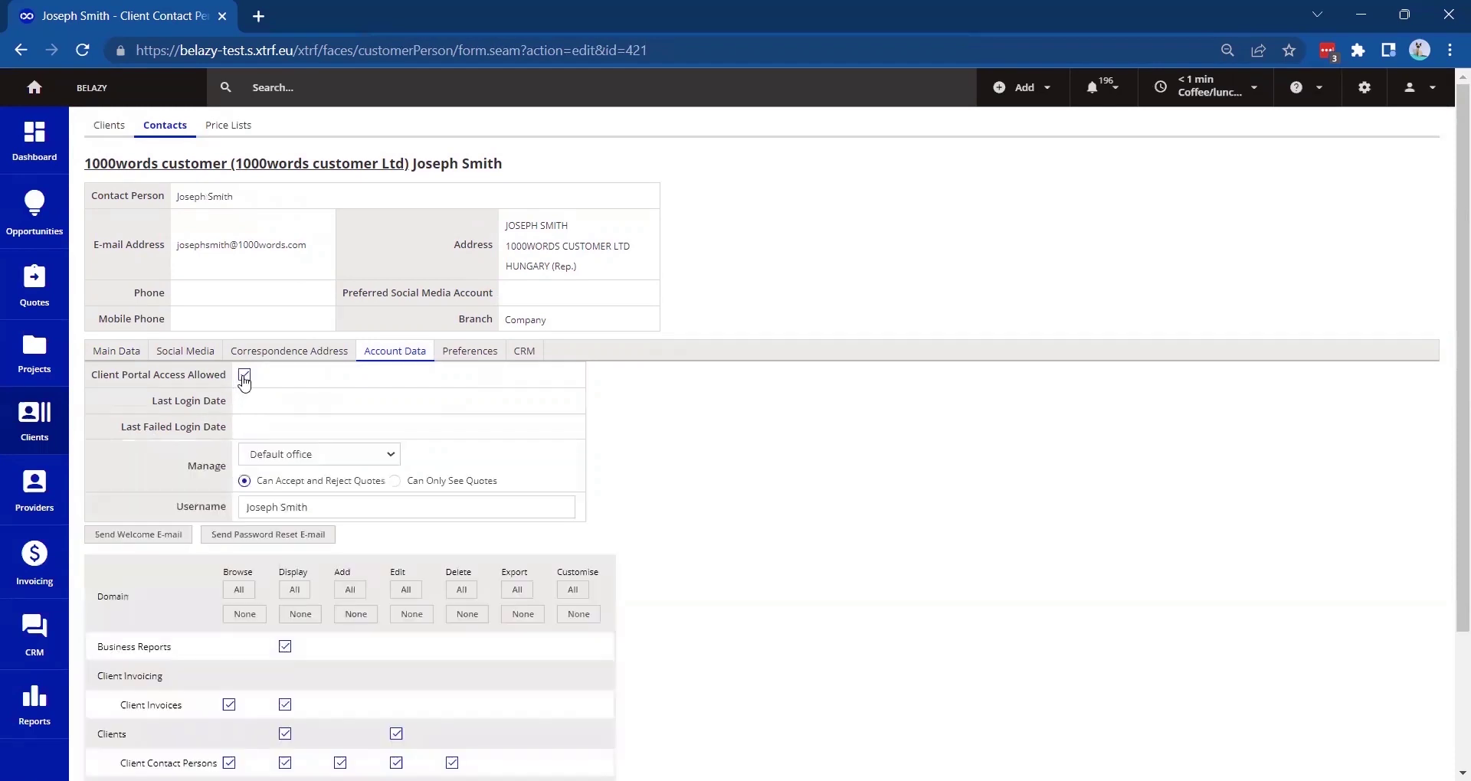
left_click(365, 457)
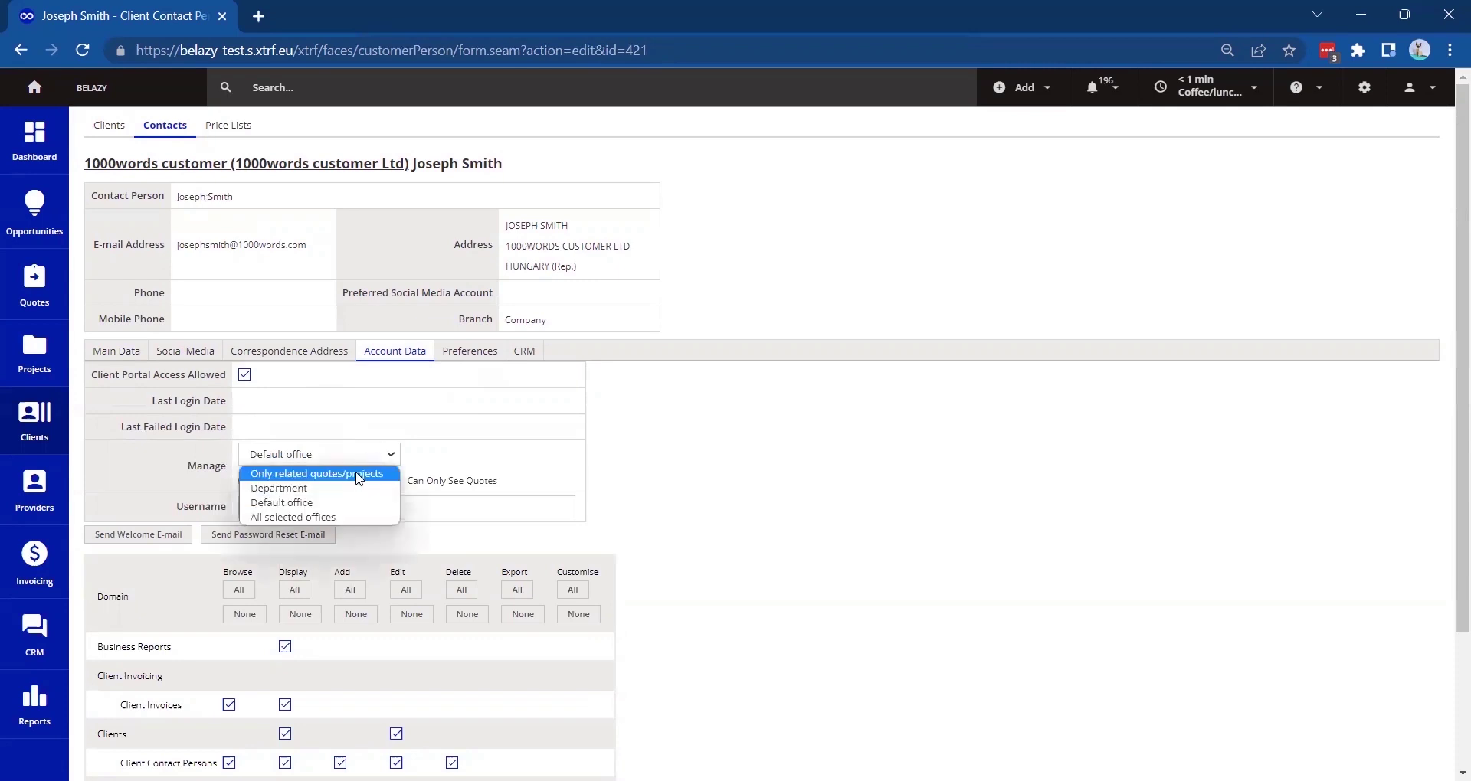
left_click(346, 517)
scroll(345, 515, "down", 3)
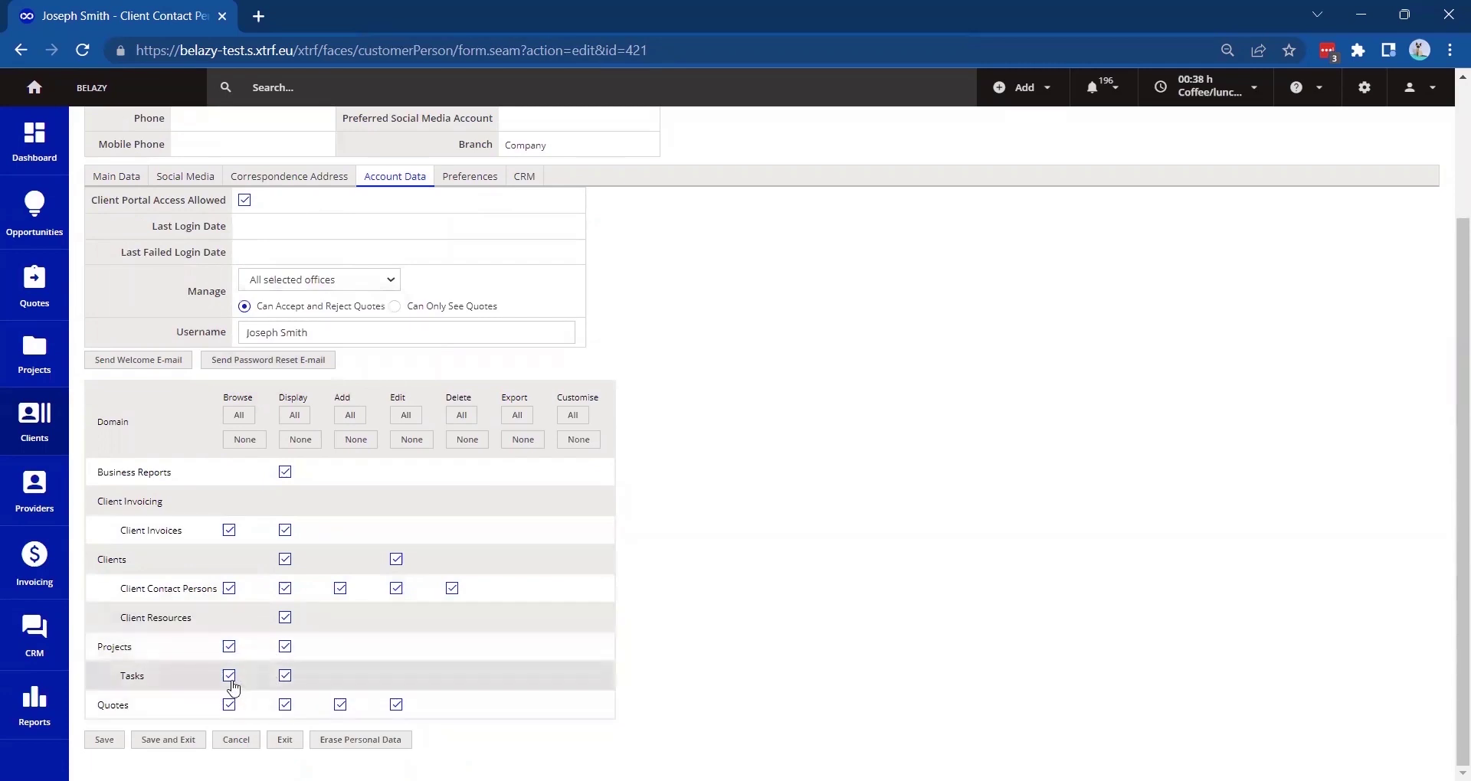
left_click(105, 739)
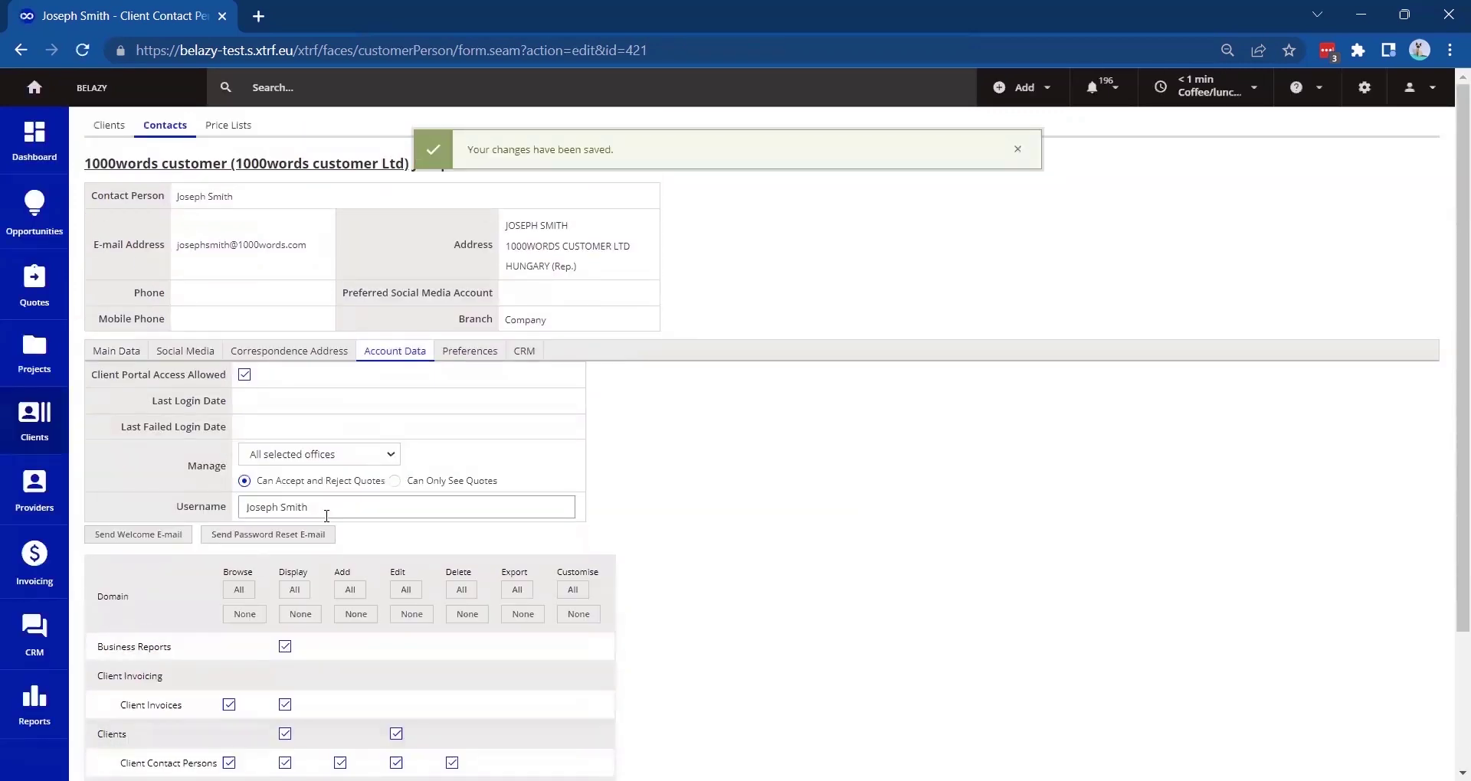
Add 1000words customer Australia as an office of the client 1000words customer and save the client
left_click(195, 170)
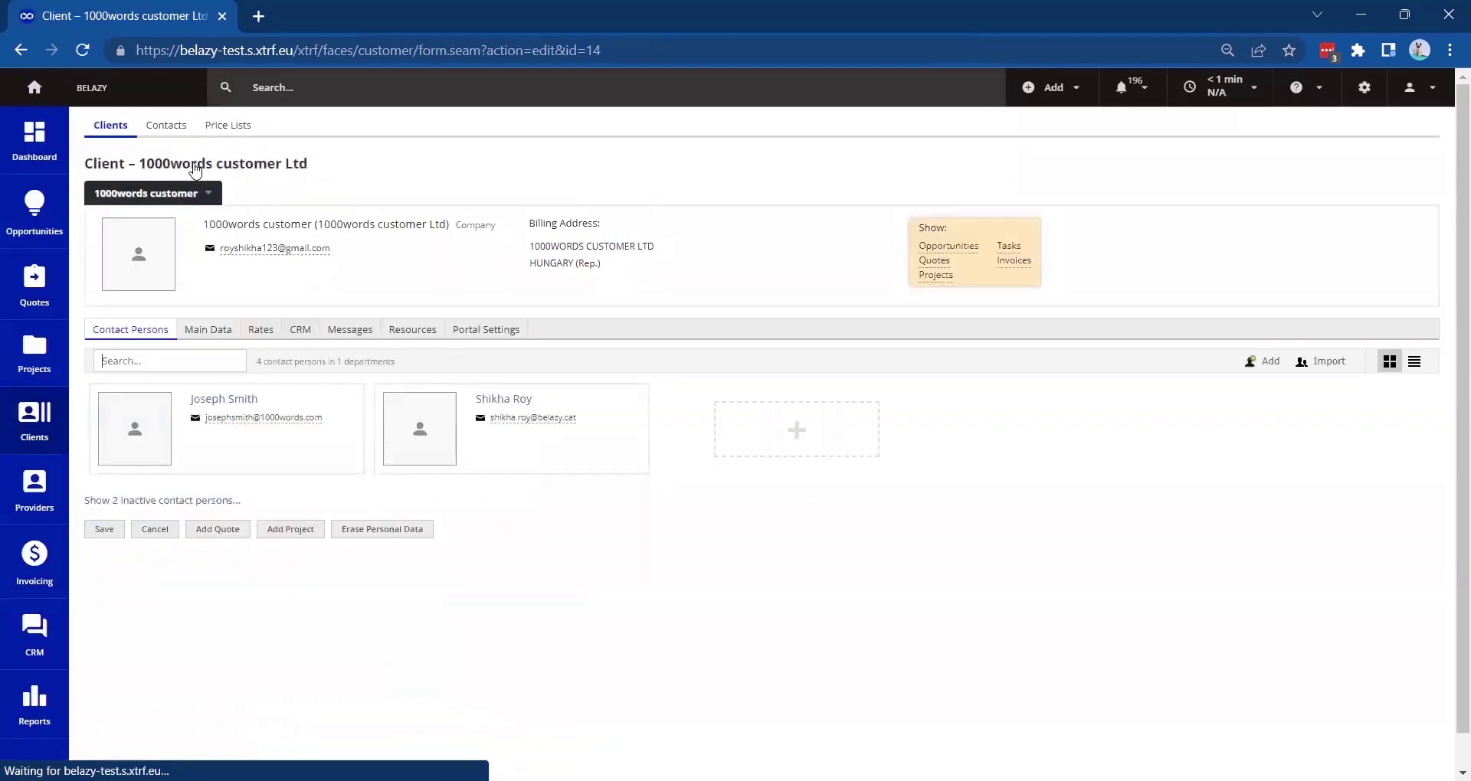
left_click(503, 400)
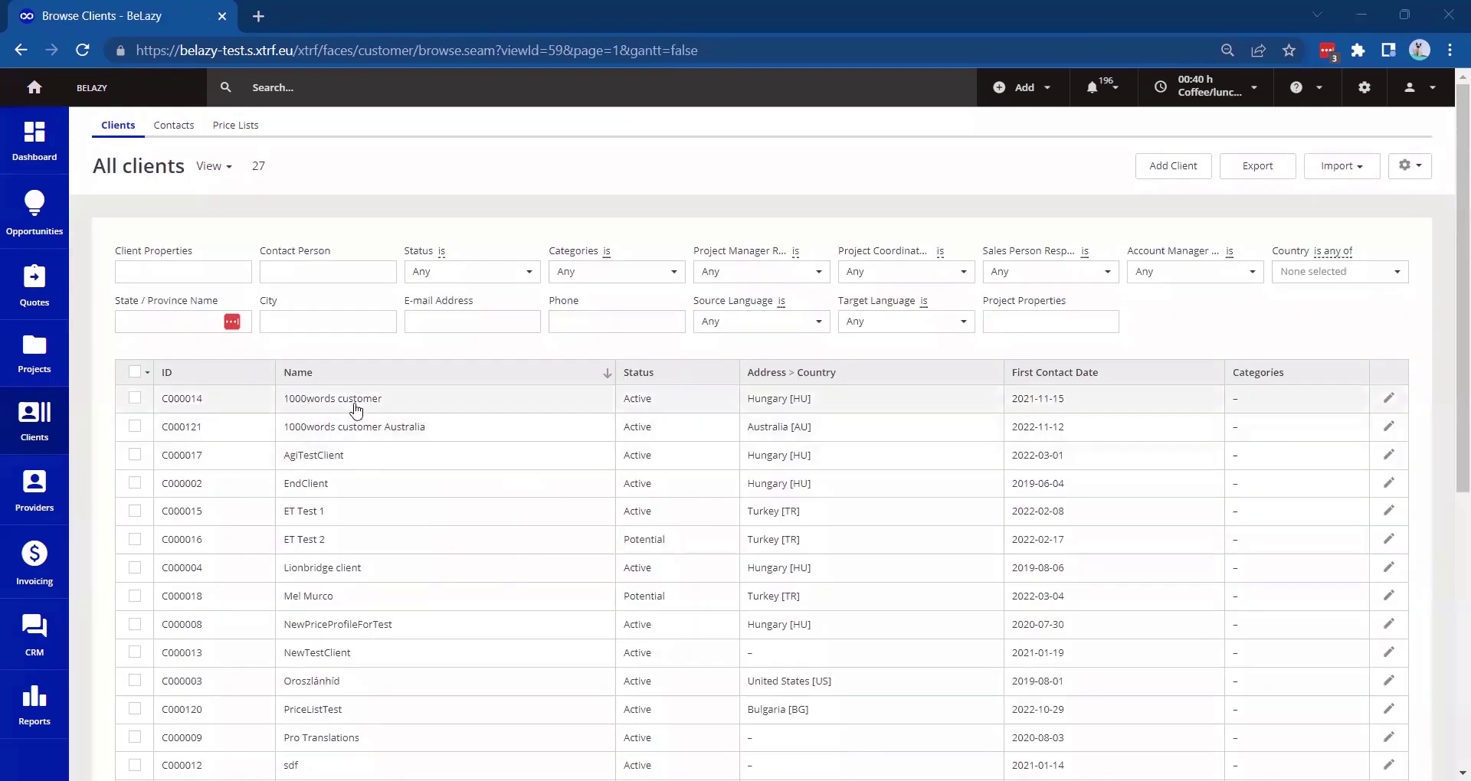
left_click(357, 399)
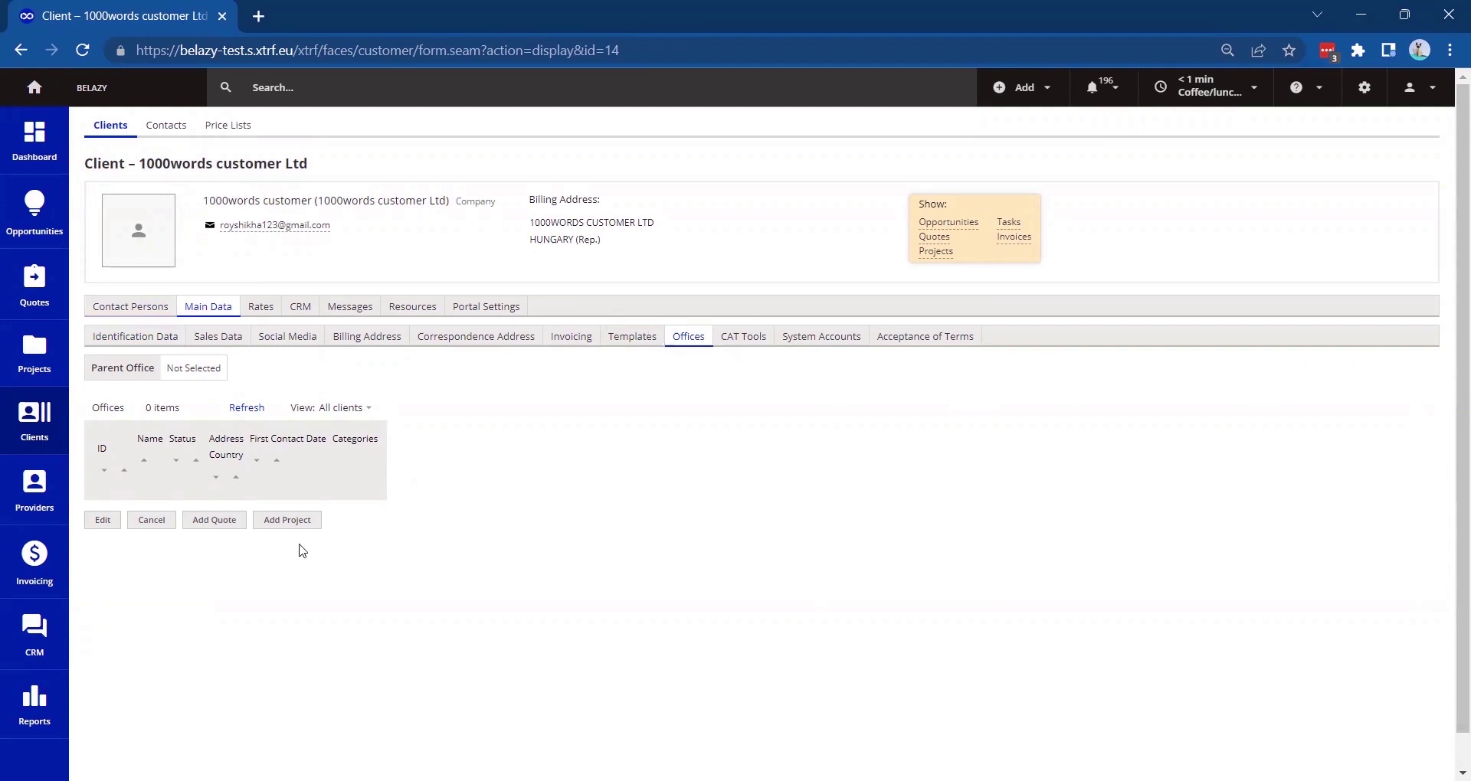
left_click(105, 526)
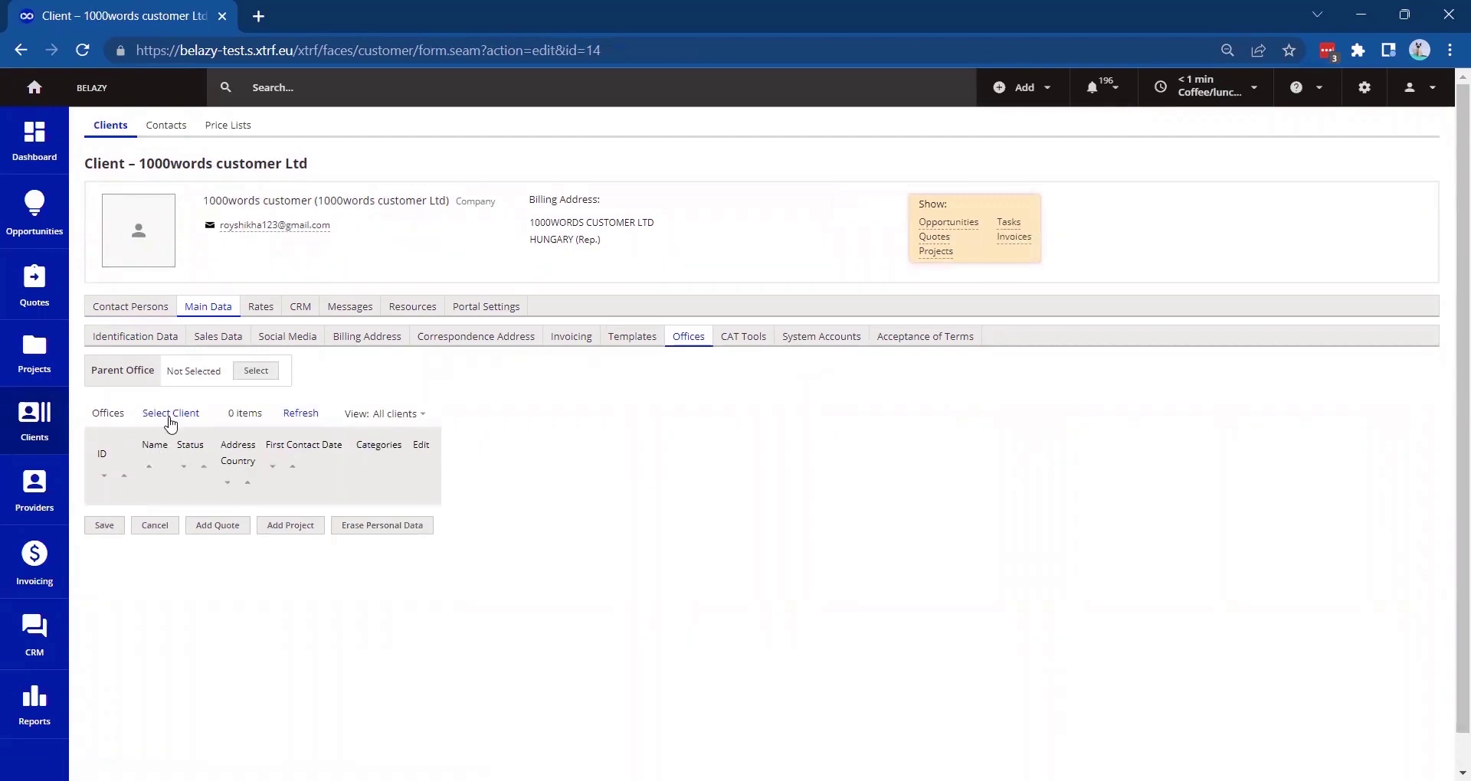
left_click(170, 414)
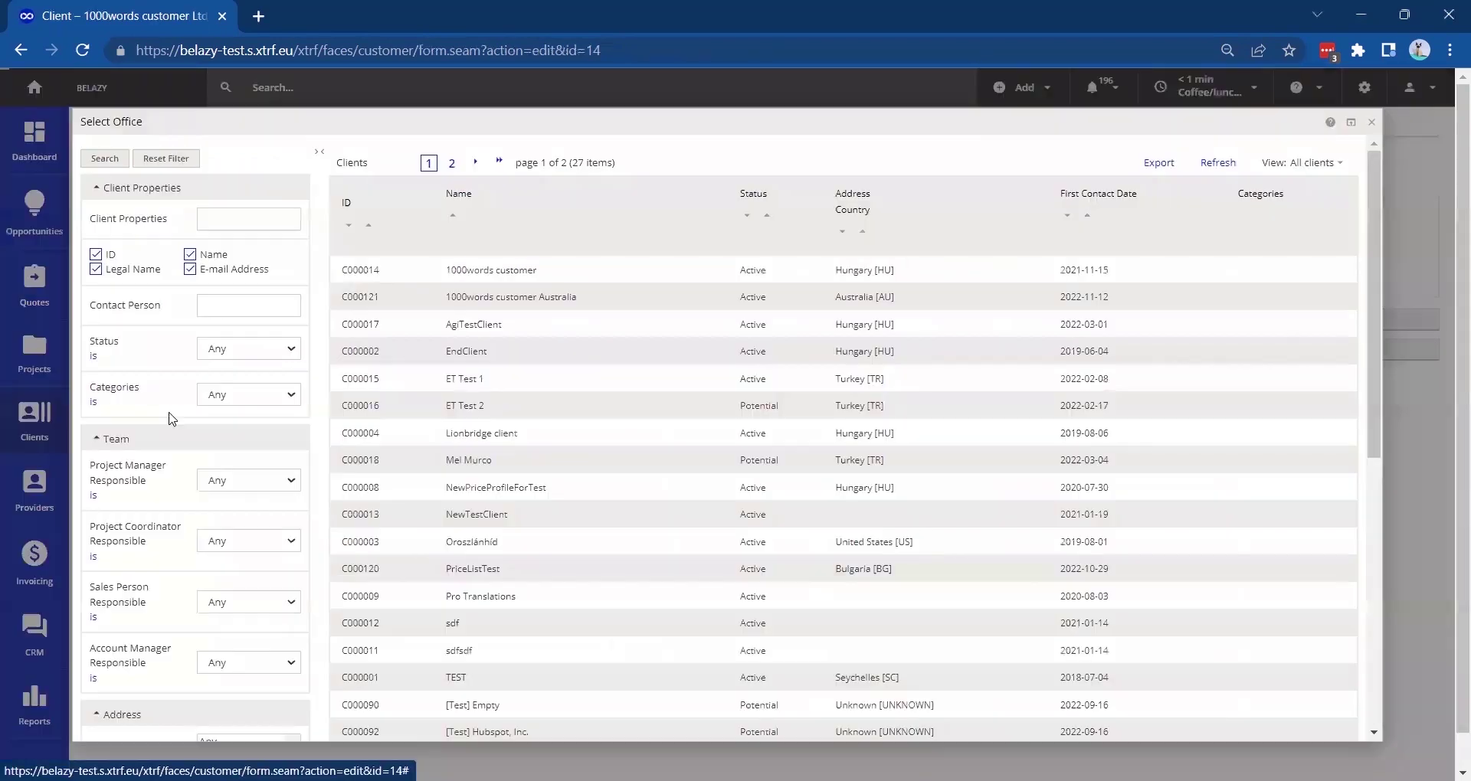
left_click(473, 298)
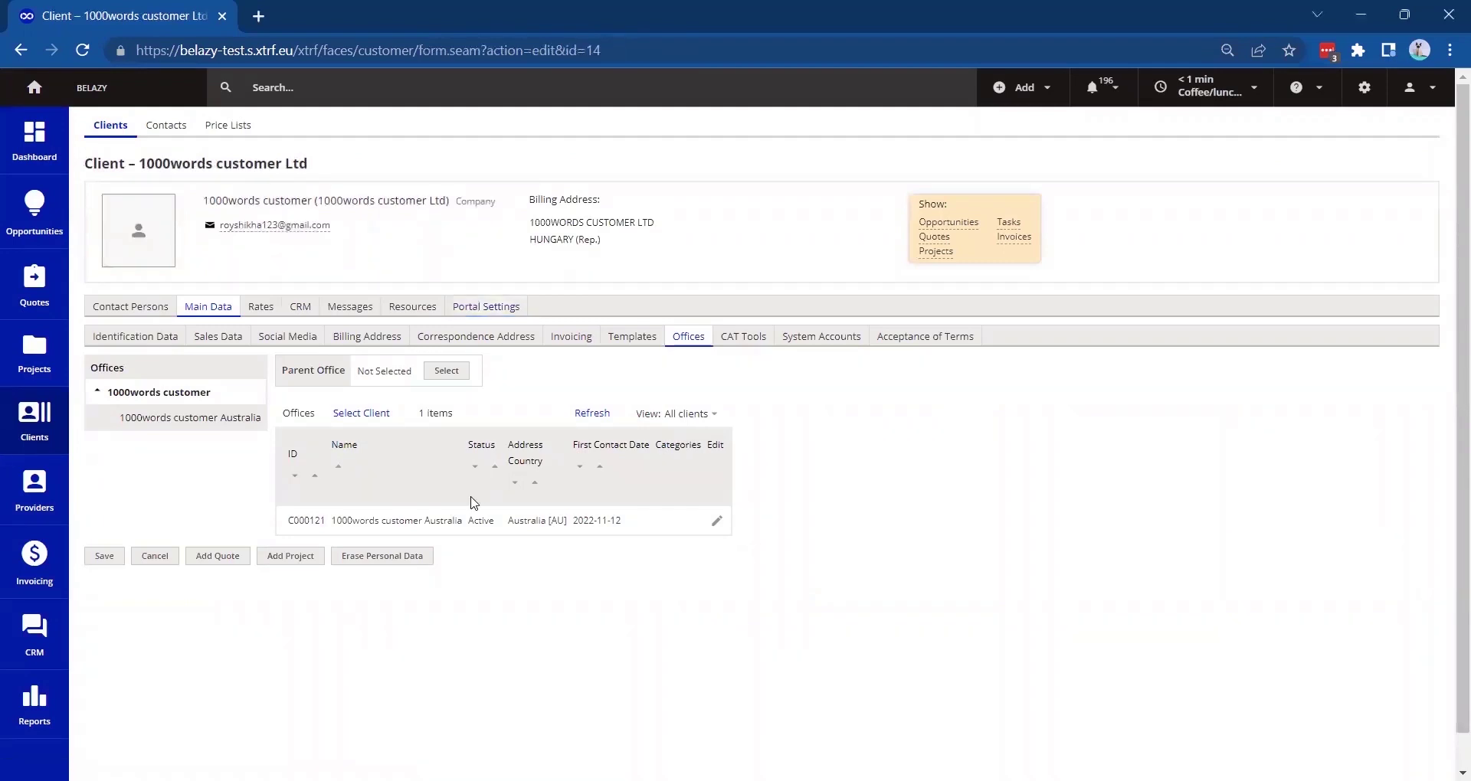
left_click(105, 557)
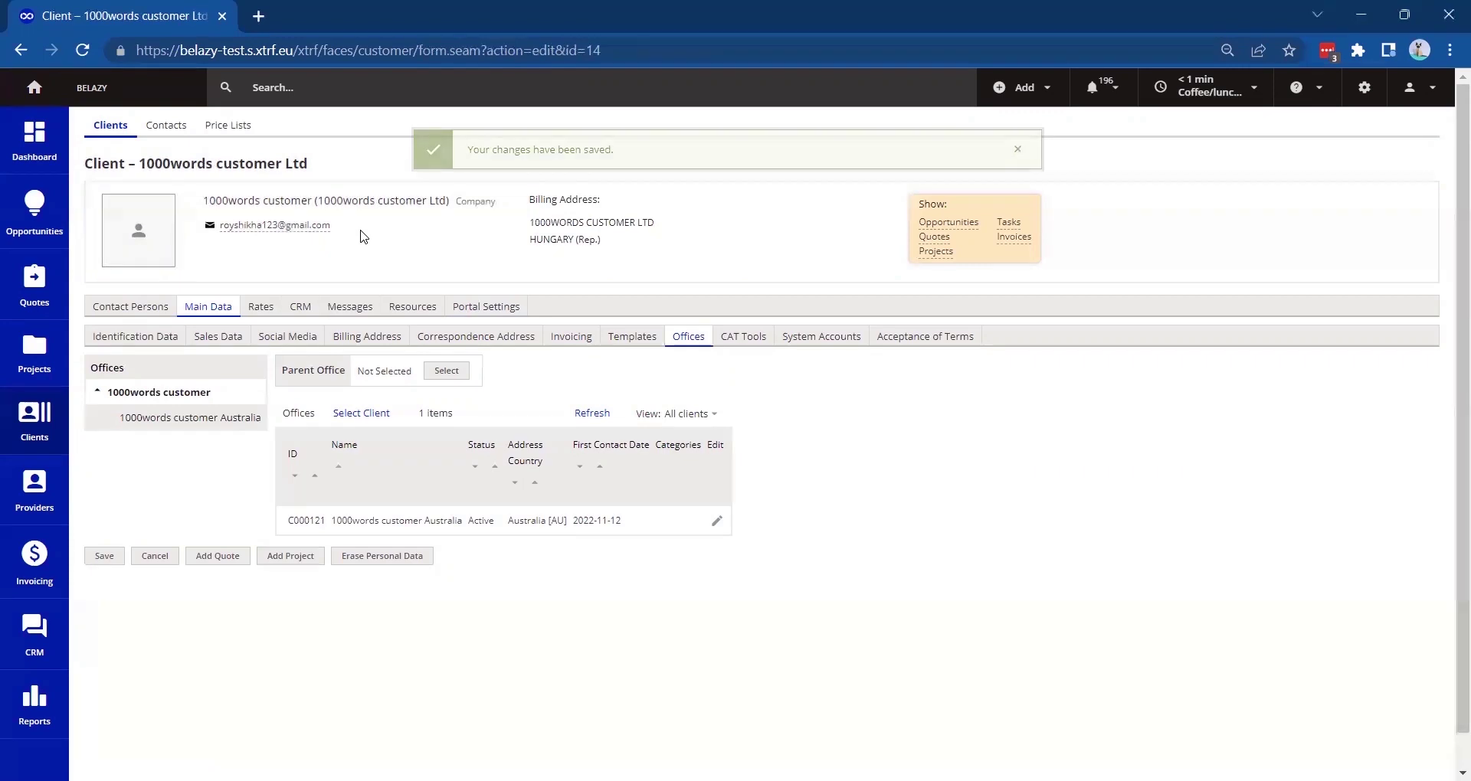
Allow client portal access for the client's second contact person, set Manage to All selected offices, and save
left_click(125, 306)
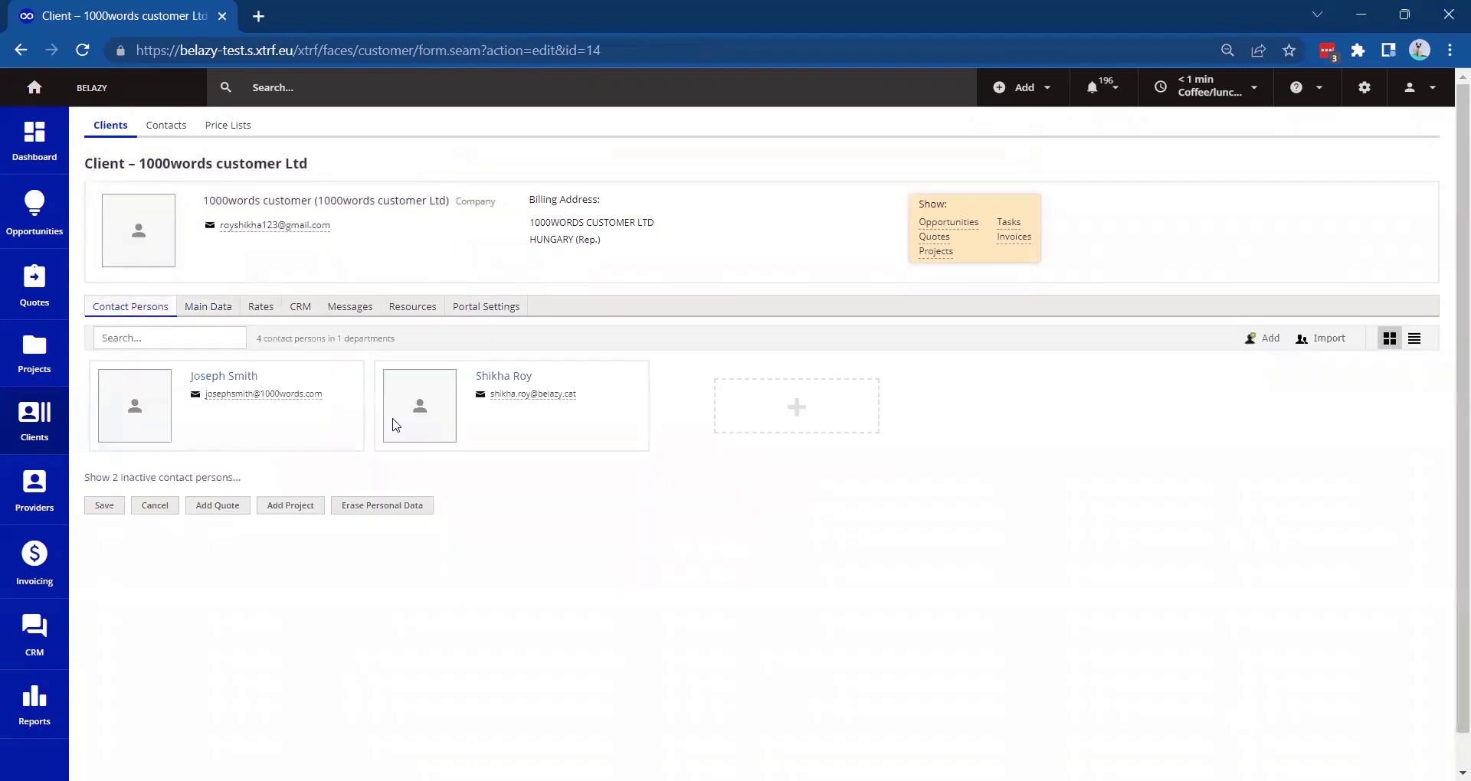
left_click(512, 380)
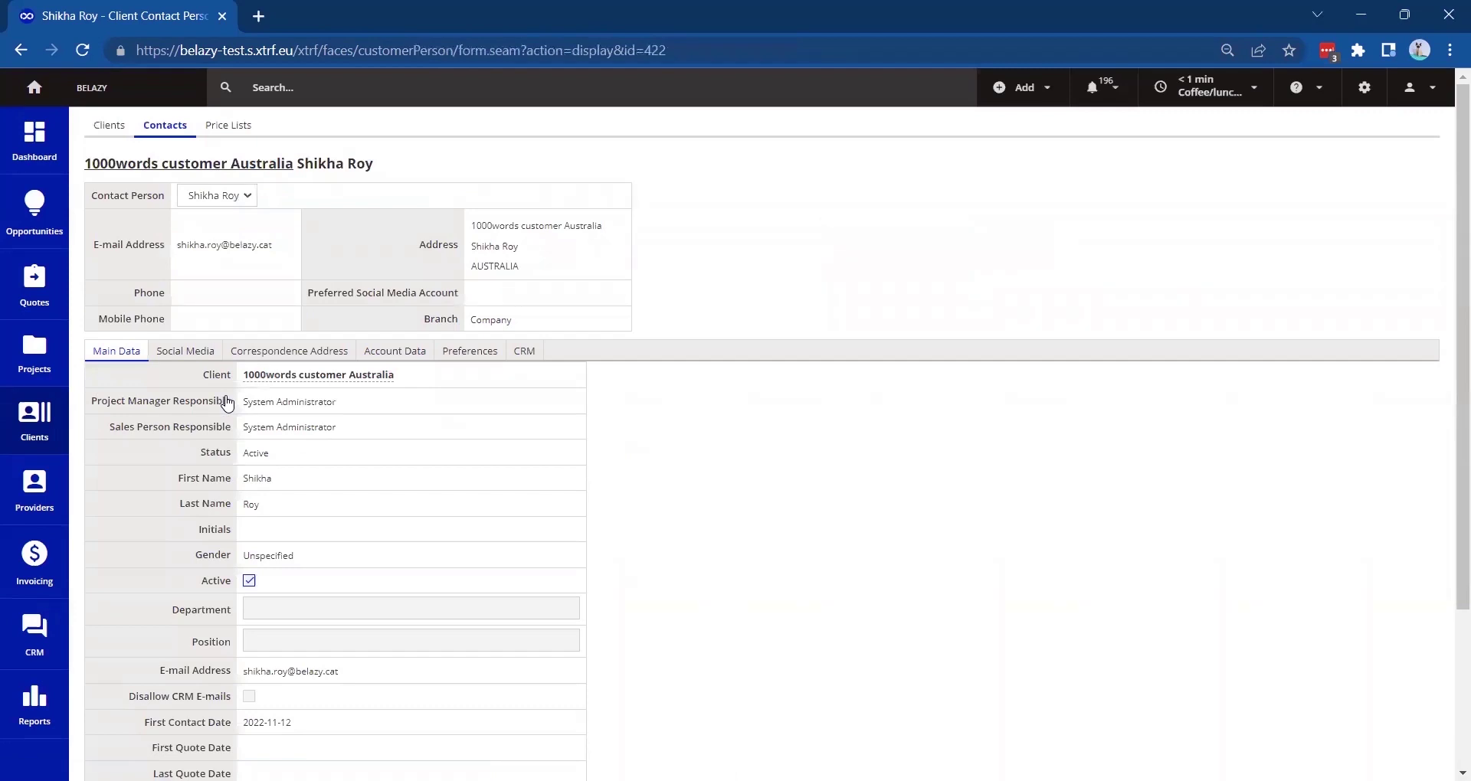
left_click(398, 352)
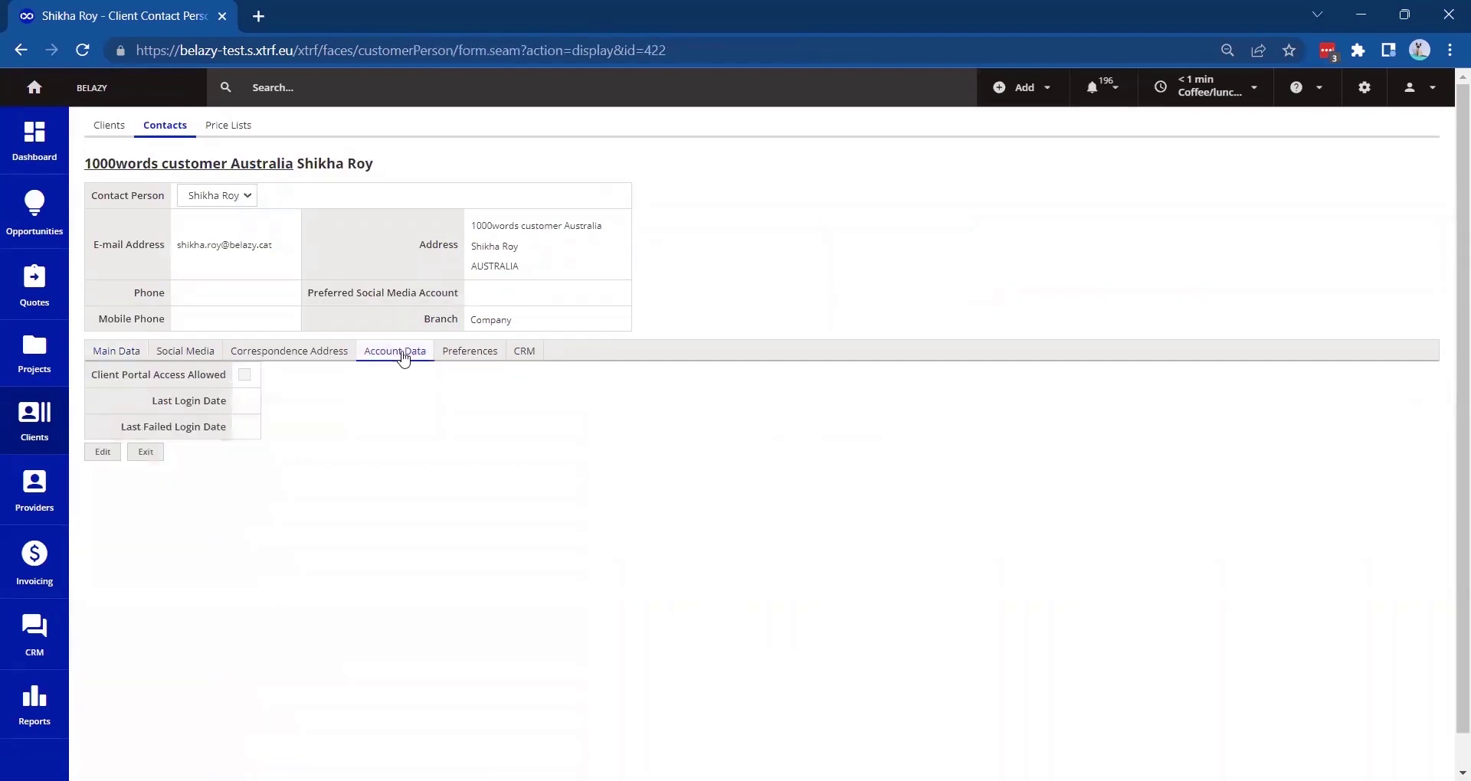
left_click(102, 452)
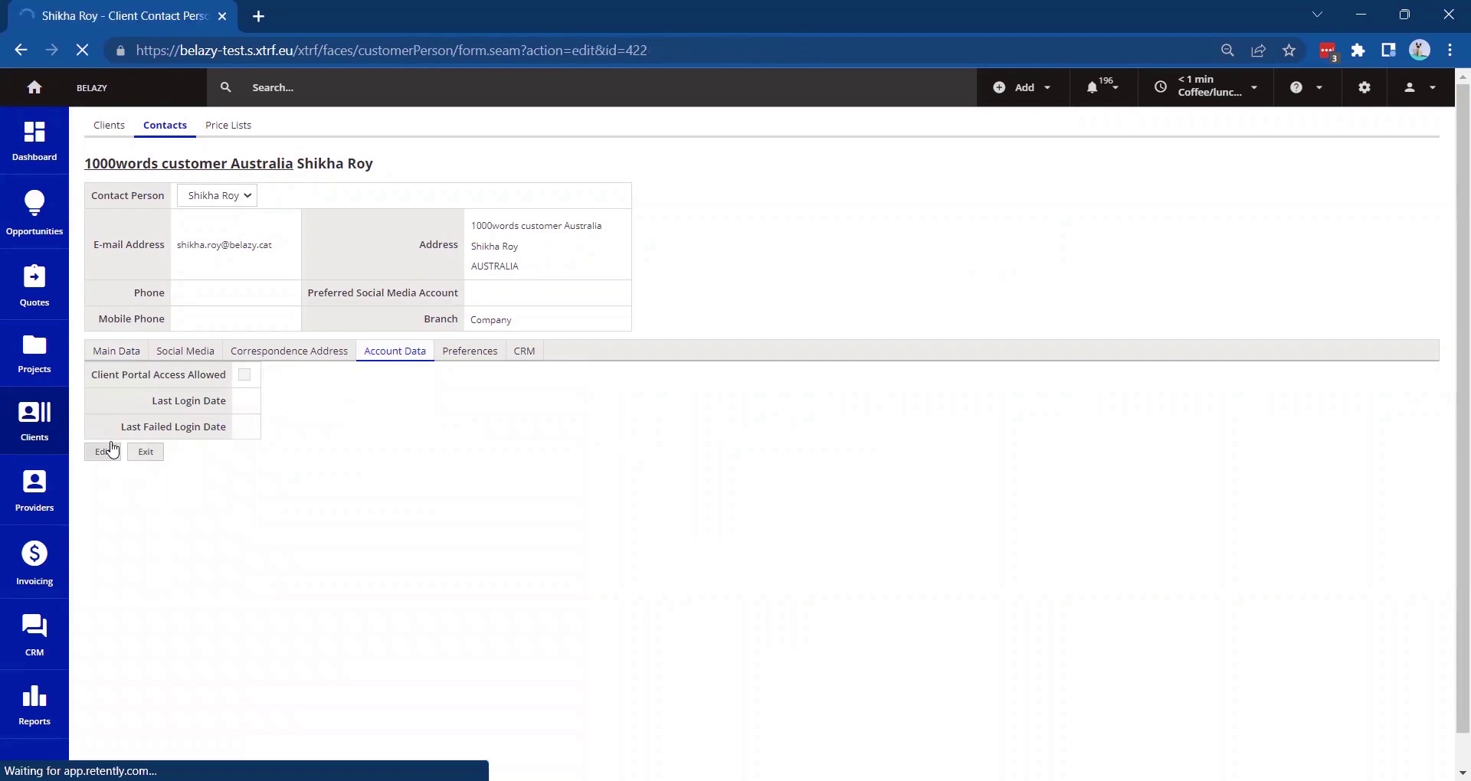
left_click(244, 374)
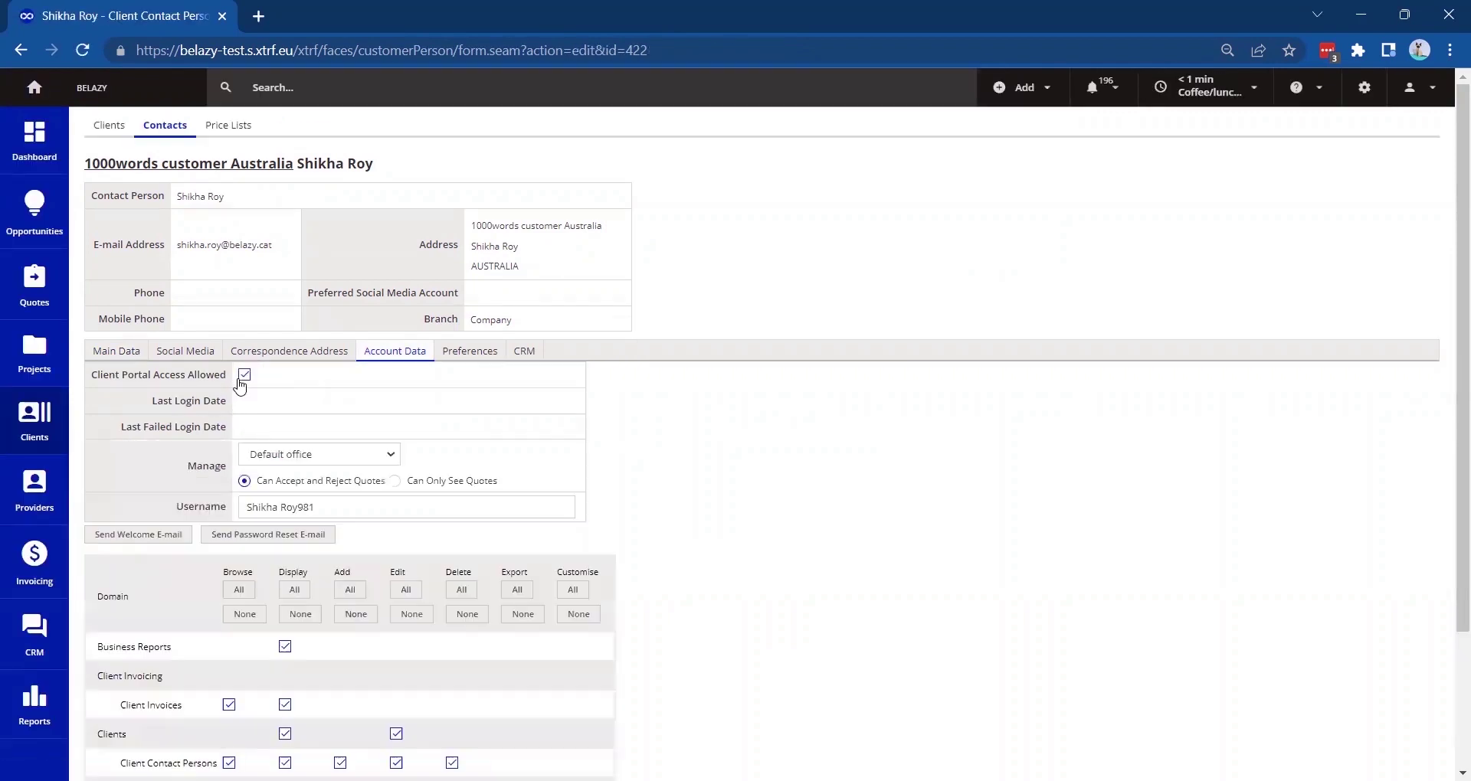
left_click(279, 459)
left_click(286, 517)
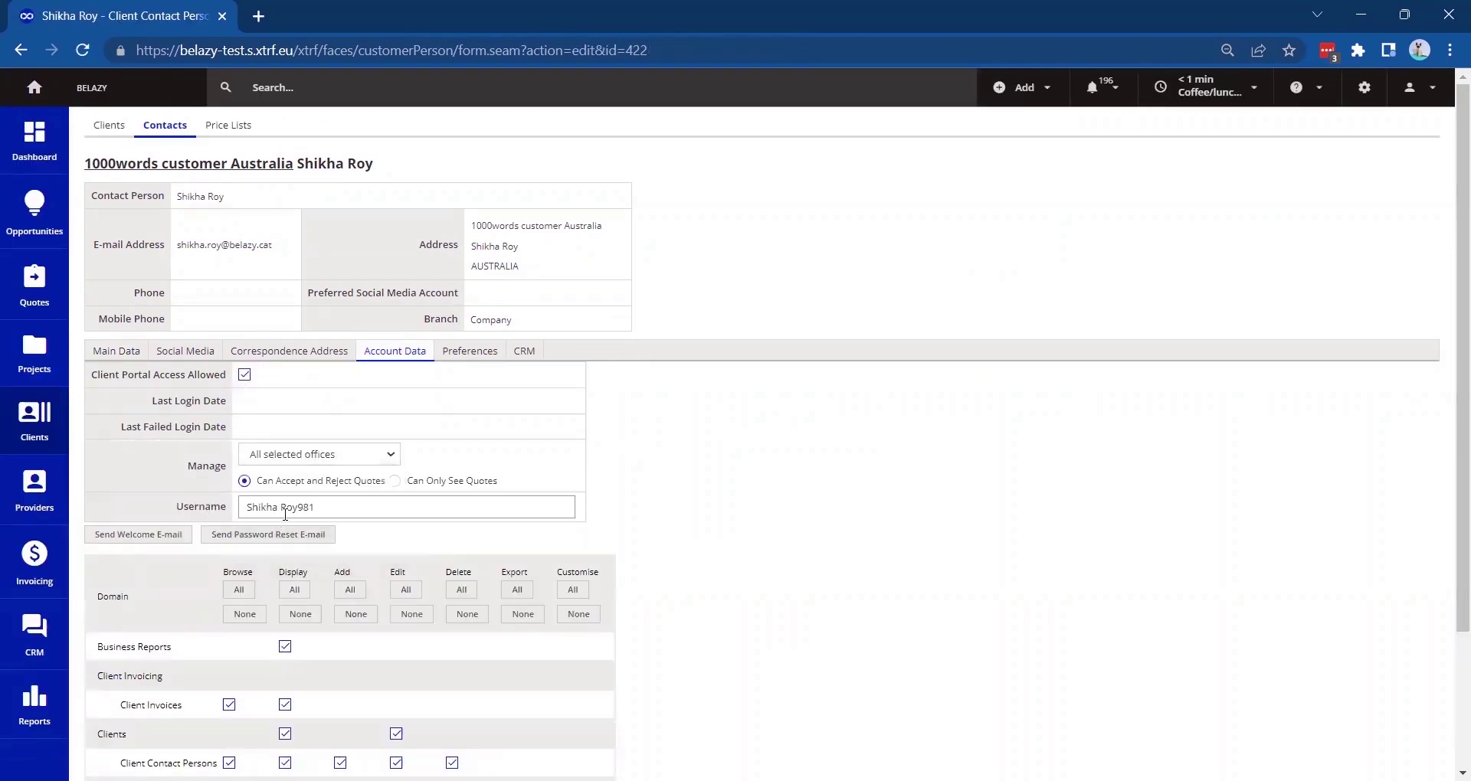
scroll(285, 519, "down", 2)
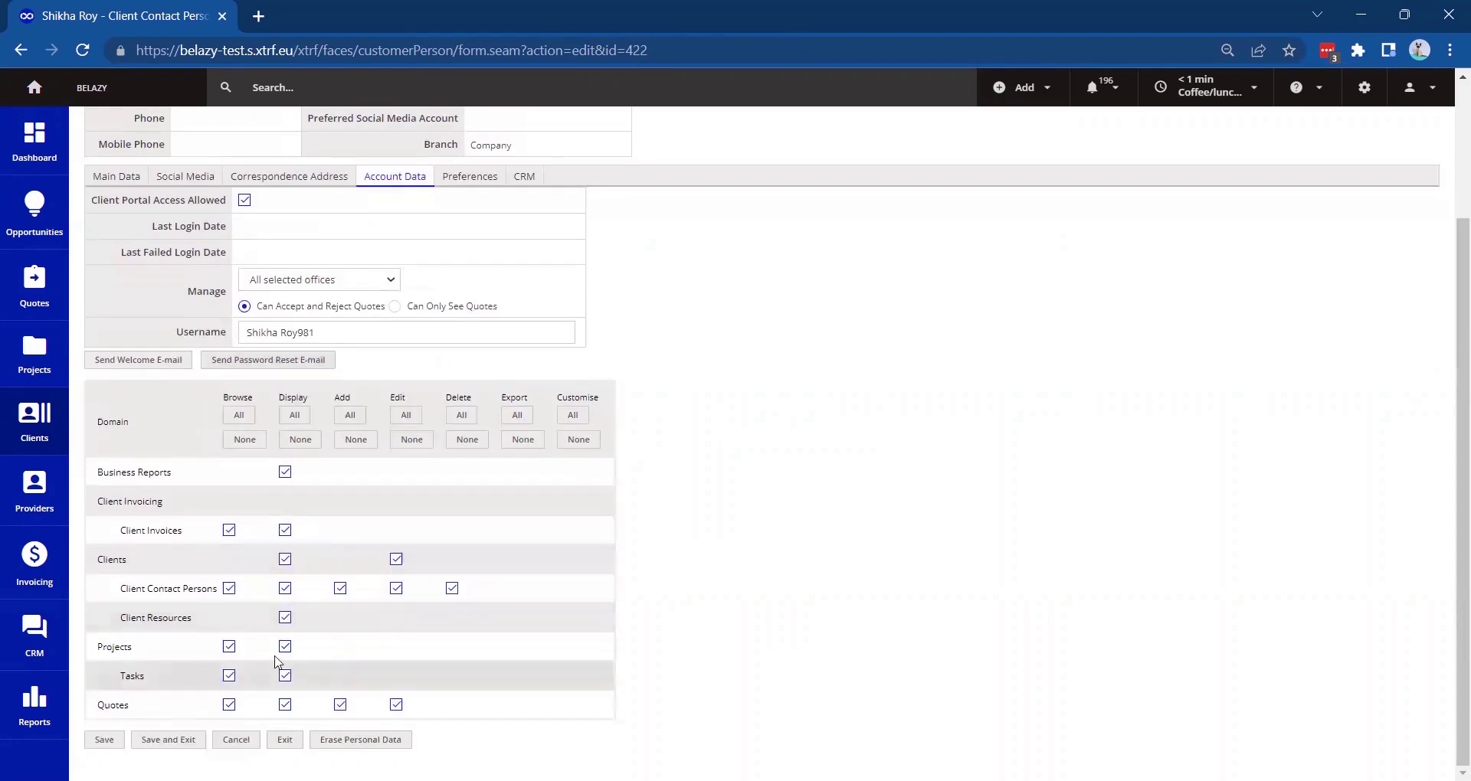
left_click(105, 740)
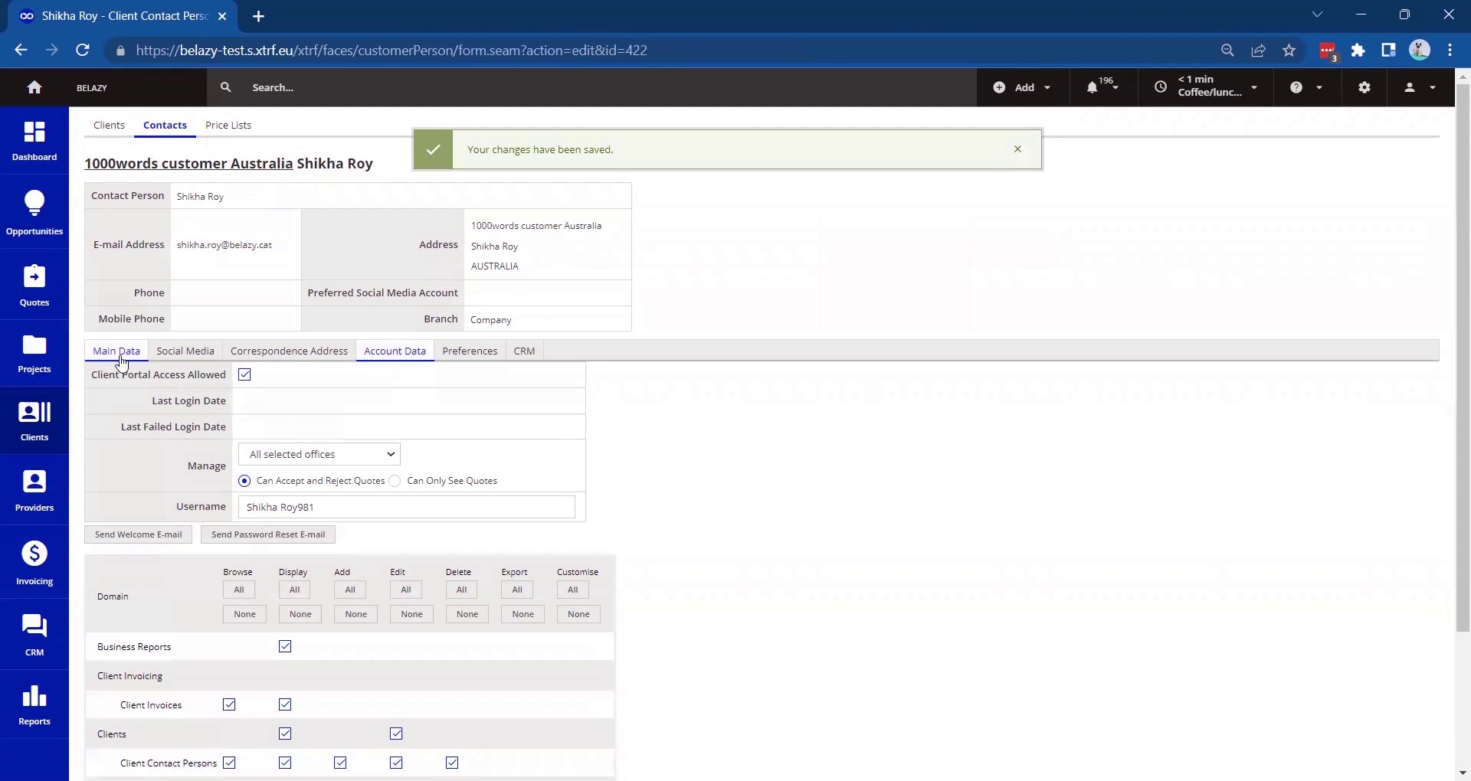
Open the client office selection in the second contact person's main data to check the assigned offices
left_click(120, 354)
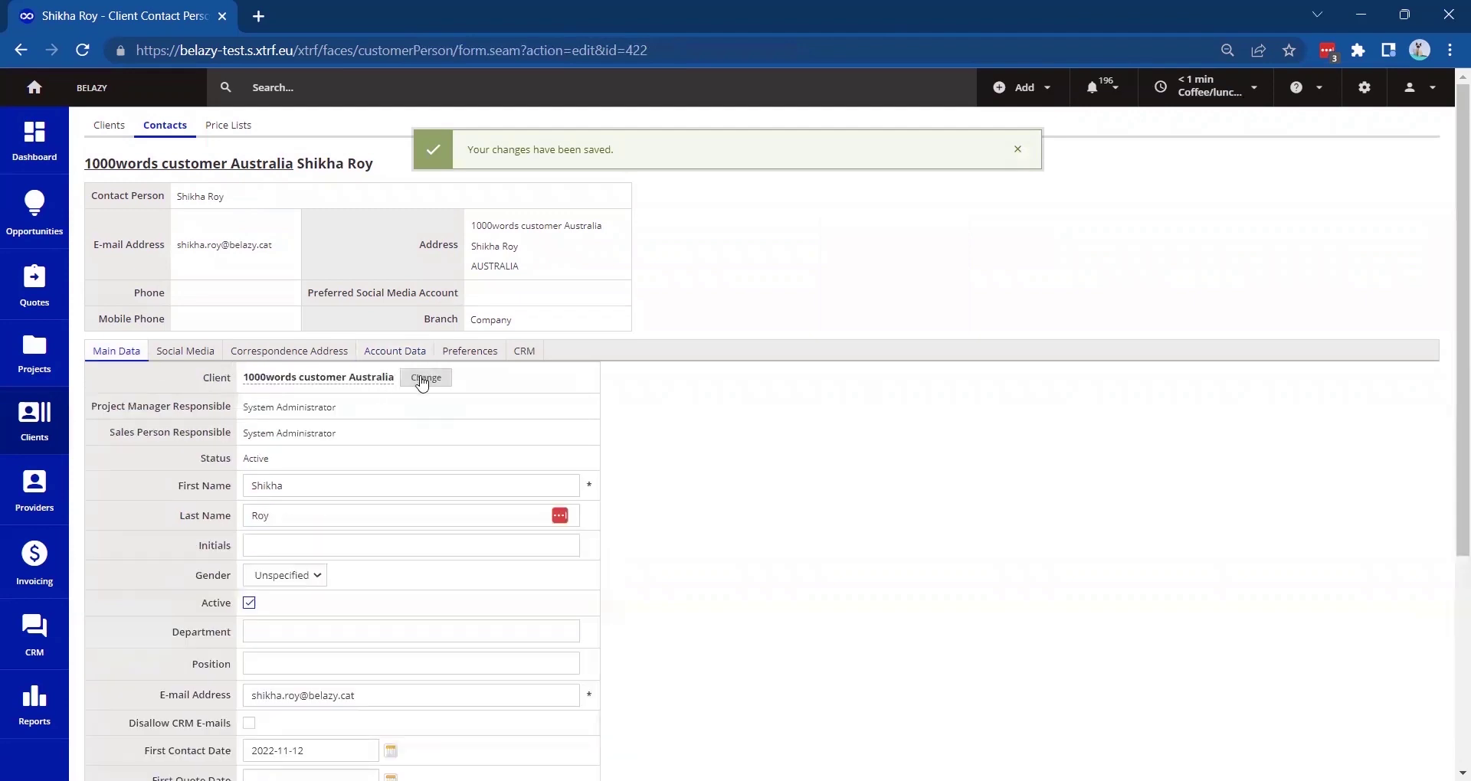
left_click(425, 379)
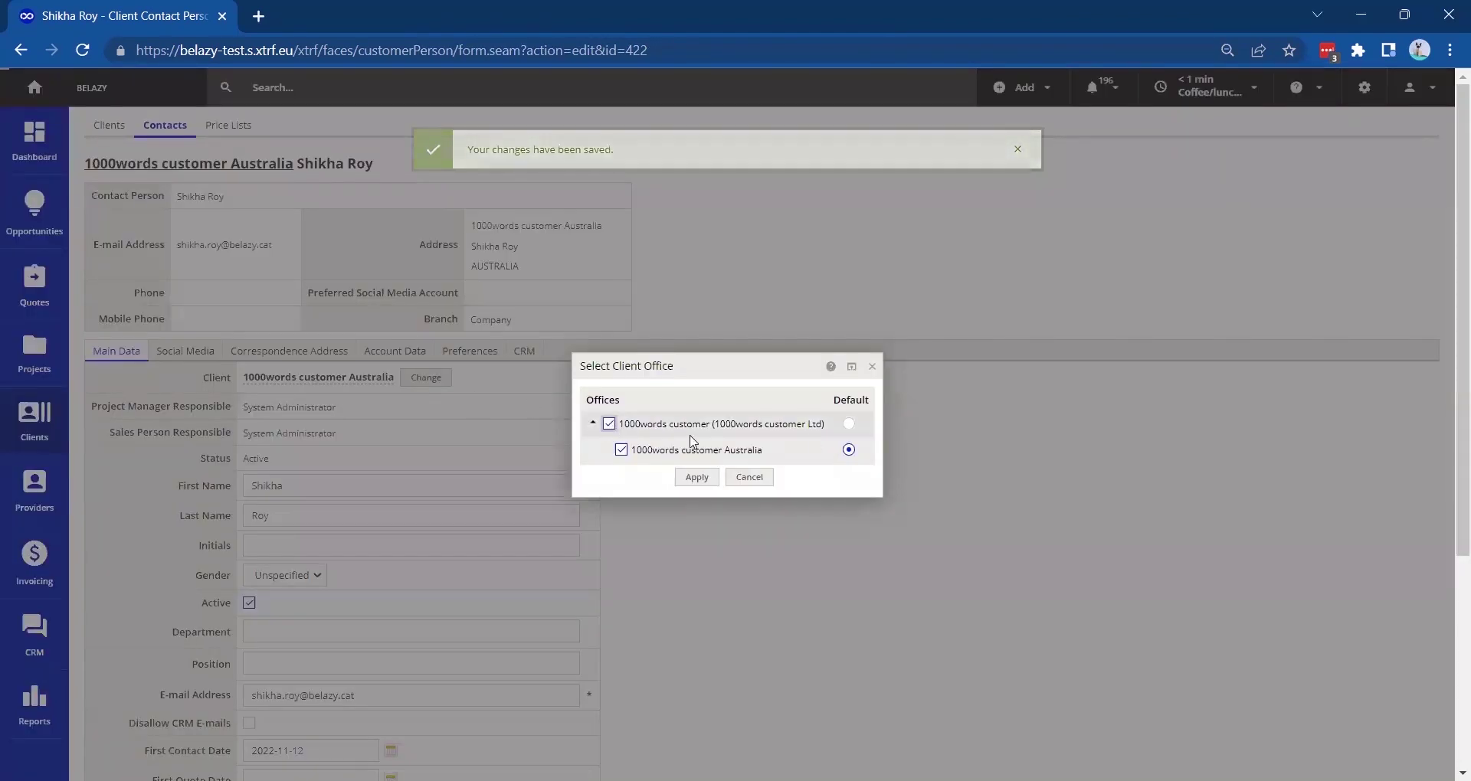